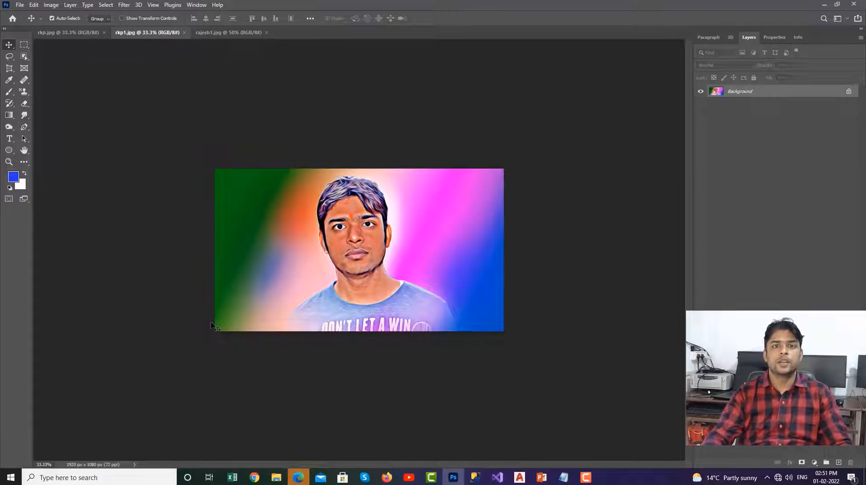
Step: Compare the two finished colour-effect portraits with the original portrait photo
key("ctrl+plus")
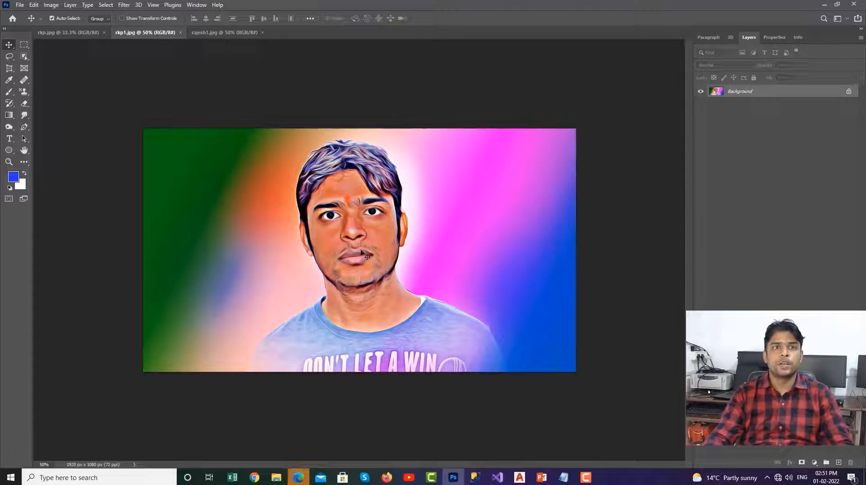
left_click(69, 34)
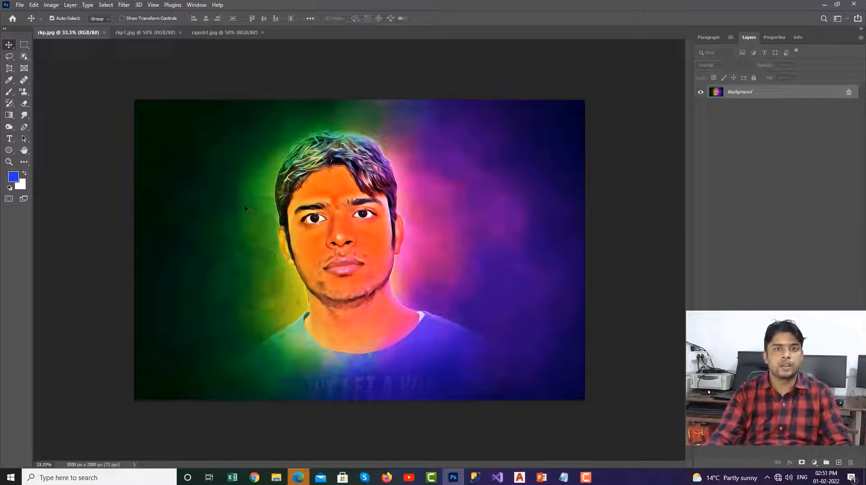
left_click(228, 35)
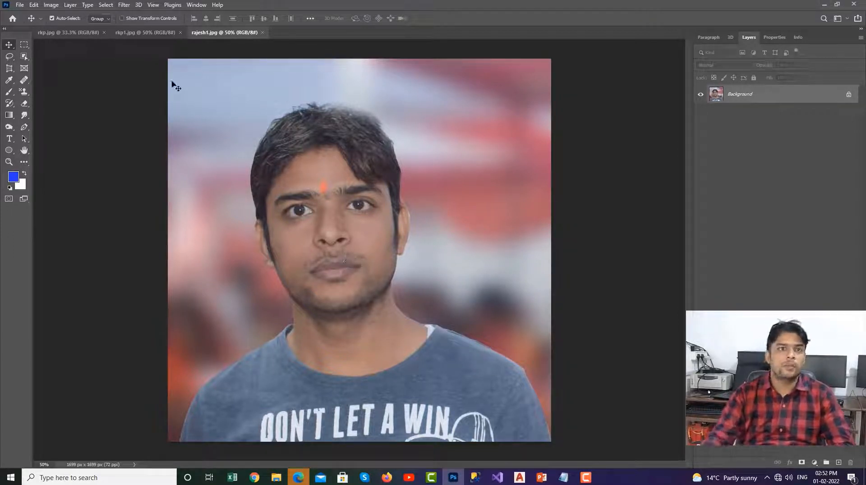
left_click(148, 34)
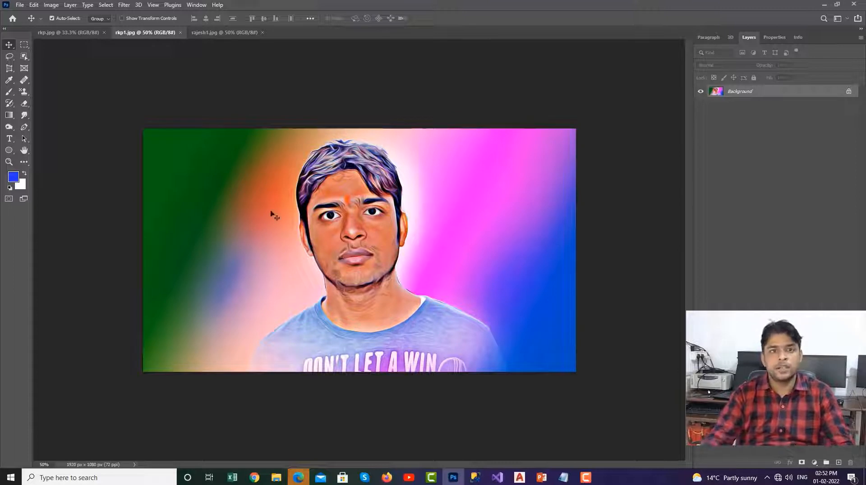
left_click(243, 34)
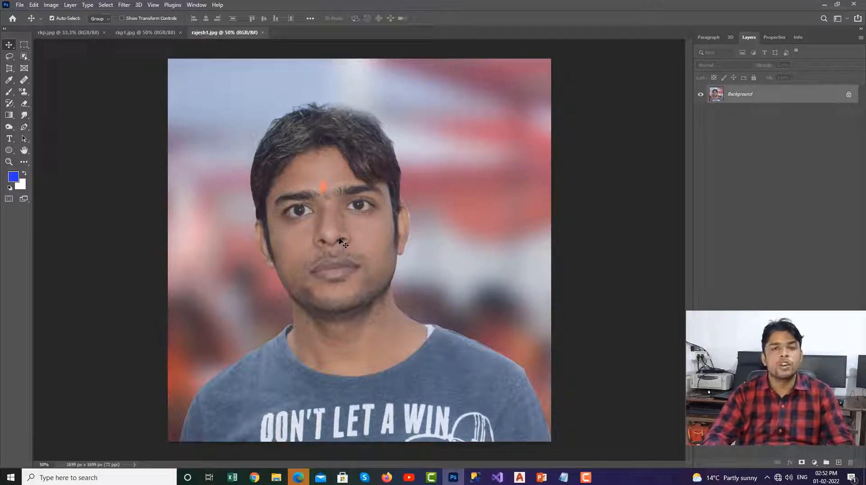
Step: Convert the original portrait's locked Background into a regular layer named Layer 0 and duplicate it
key("ctrl+j")
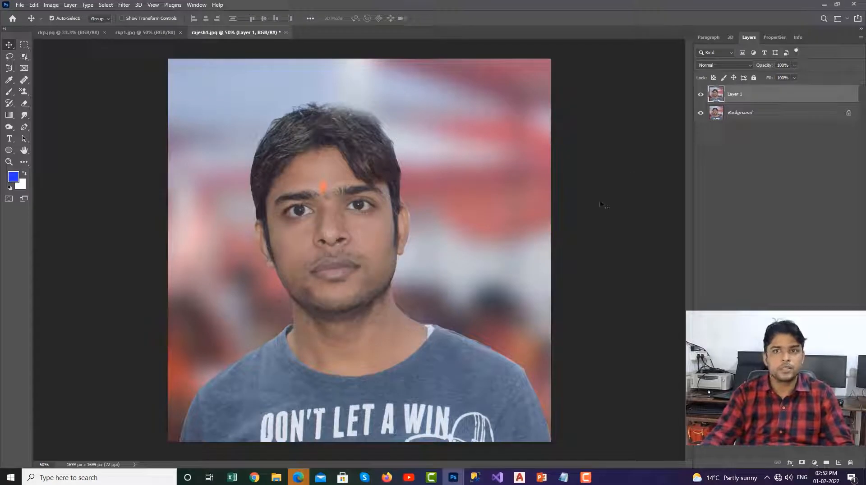
key("ctrl+z")
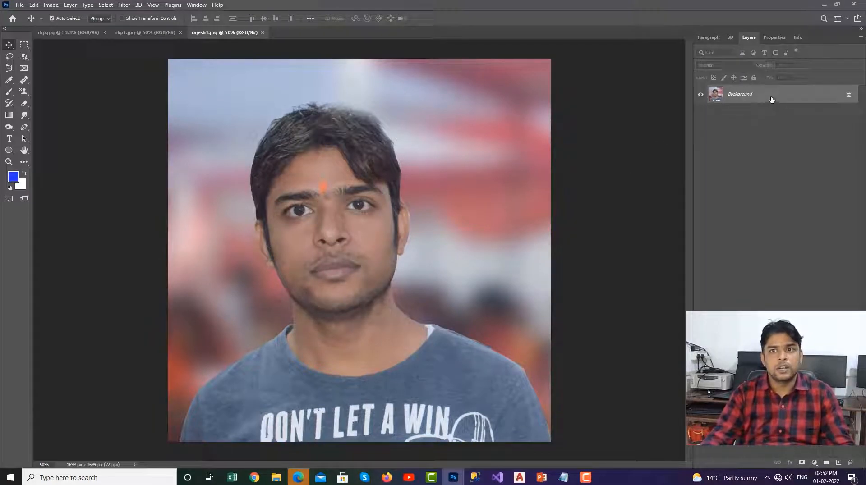
double_click(771, 98)
left_click(455, 126)
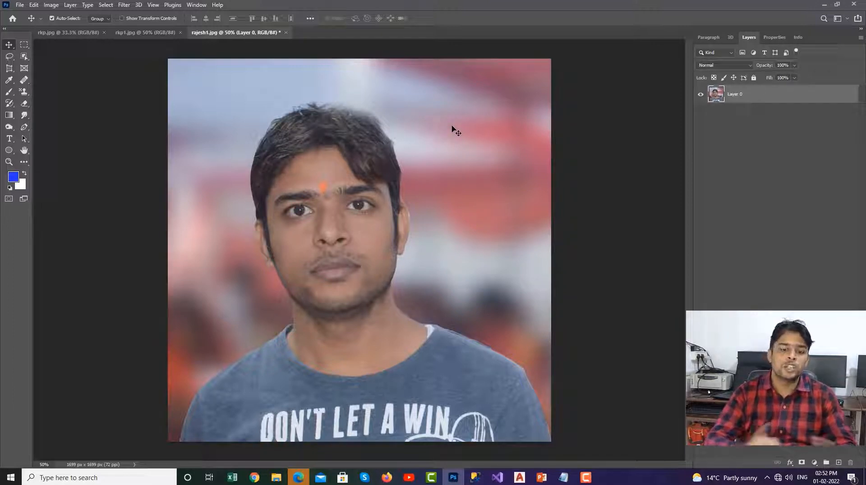
key("ctrl+j")
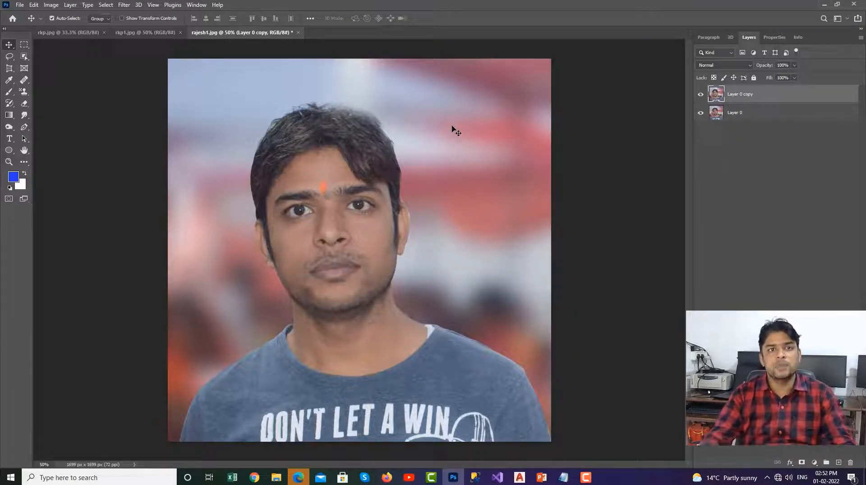
Step: Apply a Shadows/Highlights adjustment to the duplicate layer with shadows at 35% and highlights at 0%
left_click(51, 5)
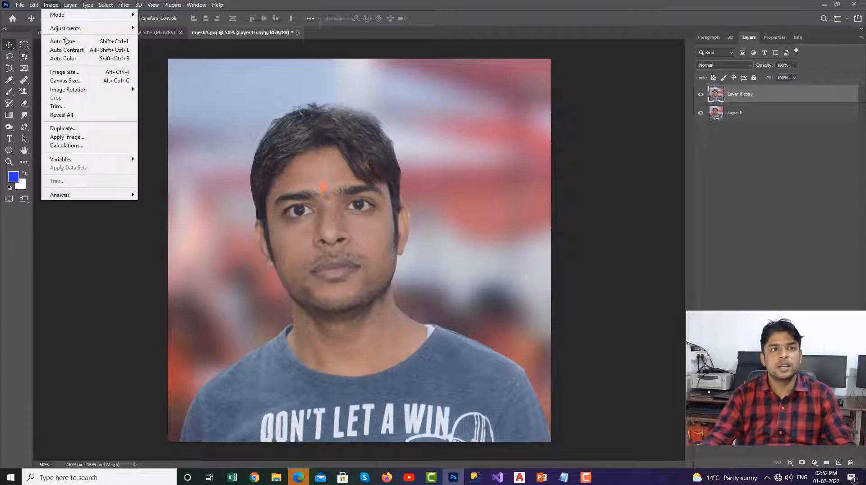
mouse_move(75, 33)
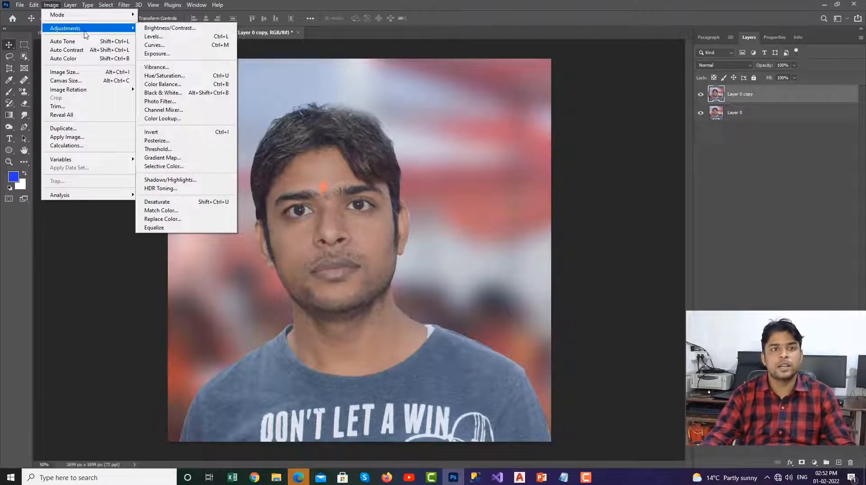
left_click(222, 180)
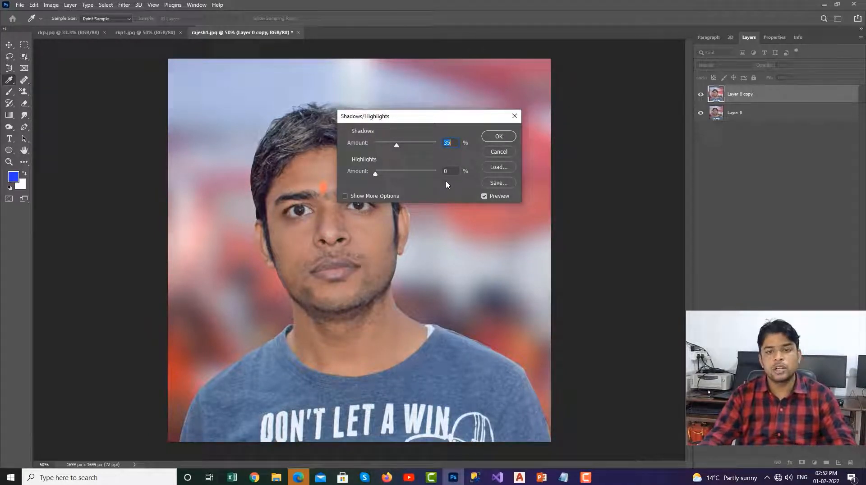
left_click(495, 138)
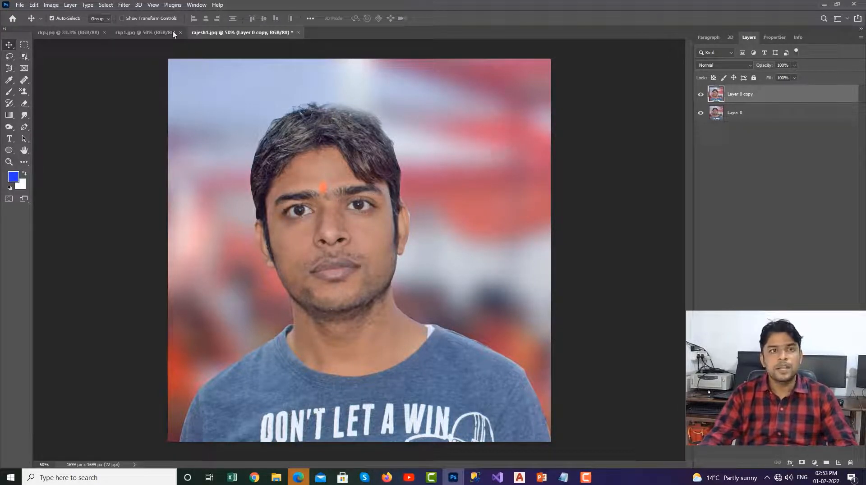
Step: Apply a Levels adjustment to the duplicate layer with a black input level of 43 and a white input level of 241
left_click(55, 6)
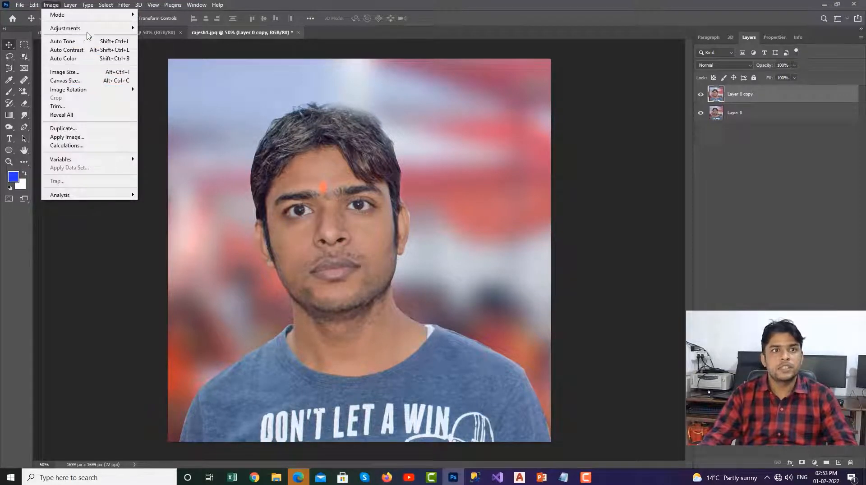
mouse_move(90, 29)
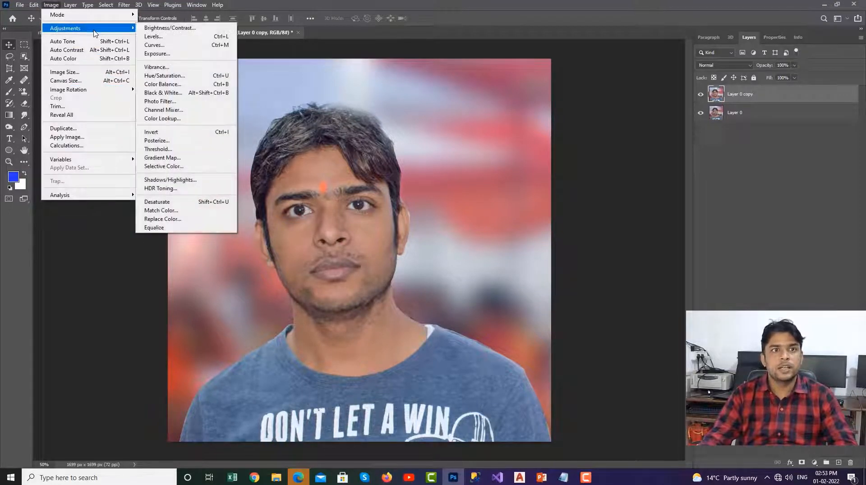
left_click(176, 38)
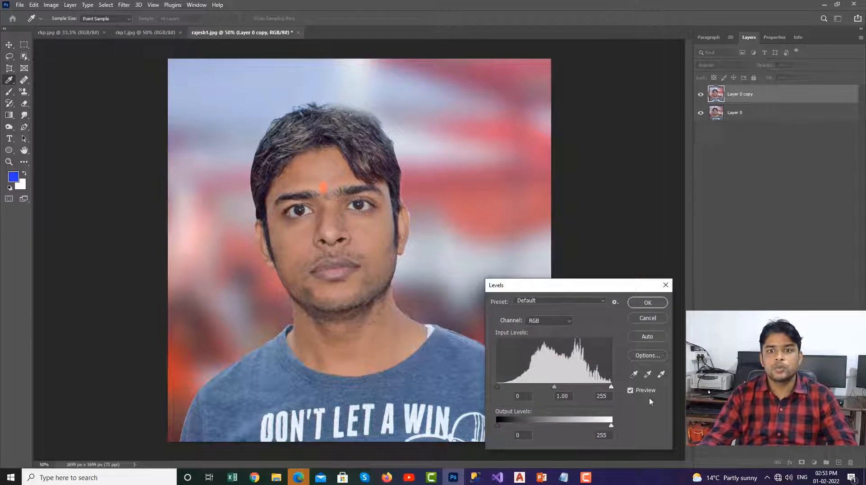
left_click_drag(496, 387, 514, 393)
double_click(515, 395)
left_click_drag(611, 387, 606, 391)
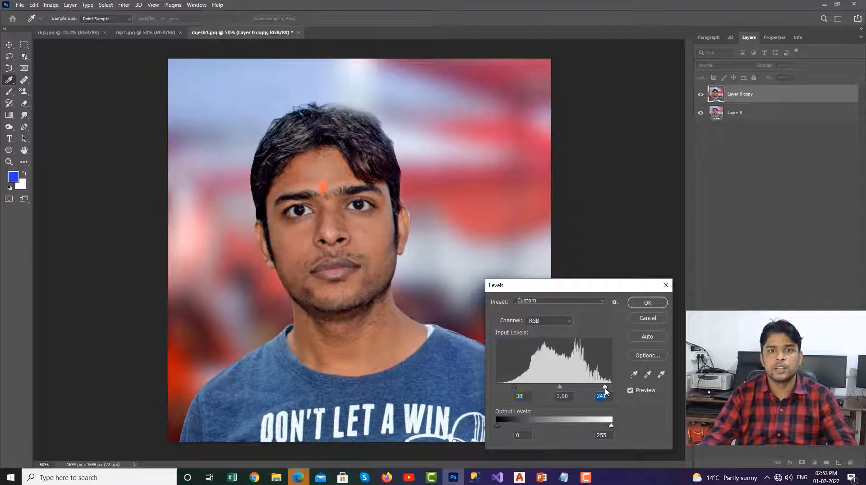
left_click_drag(515, 387, 517, 391)
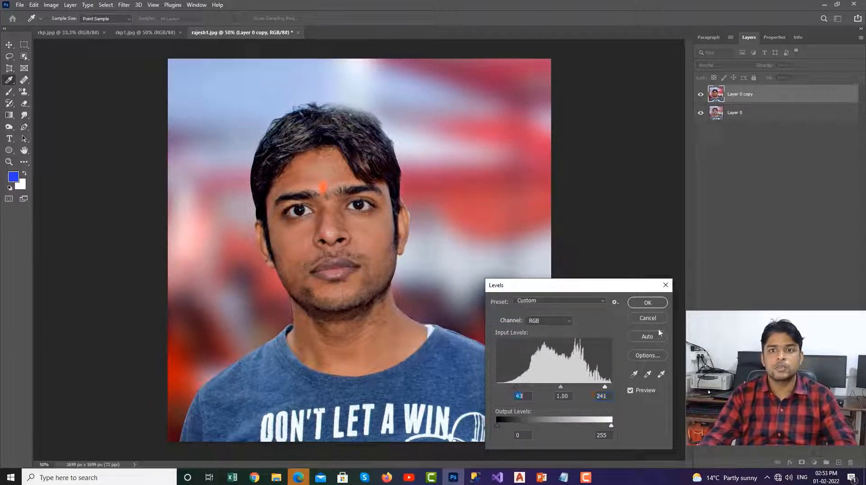
left_click(647, 303)
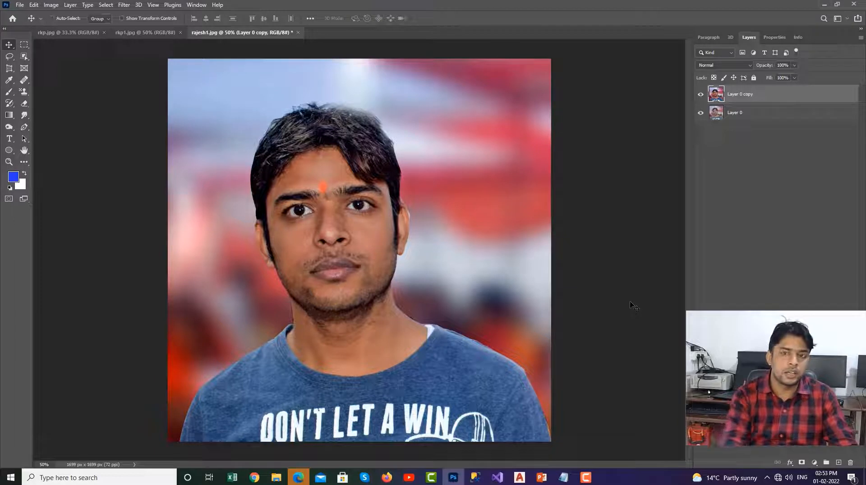
Step: Duplicate the adjusted layer and apply a High Pass filter with a 2.5-pixel radius to the new copy
key("ctrl+j")
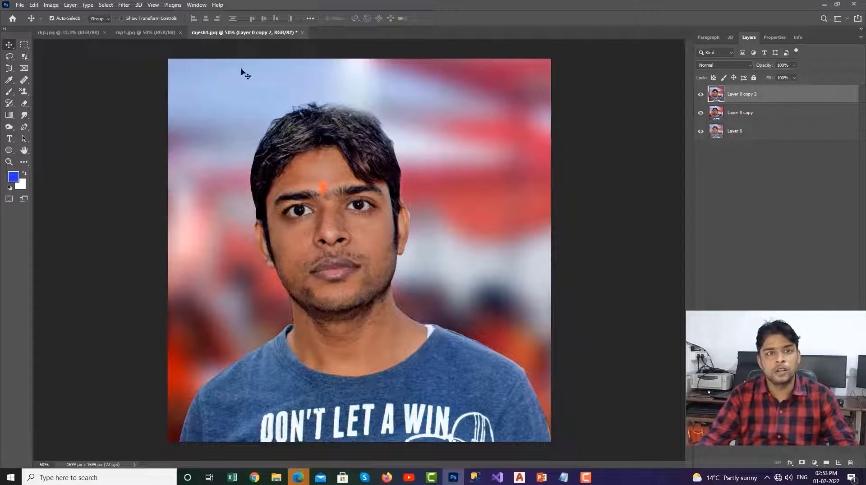
left_click(124, 6)
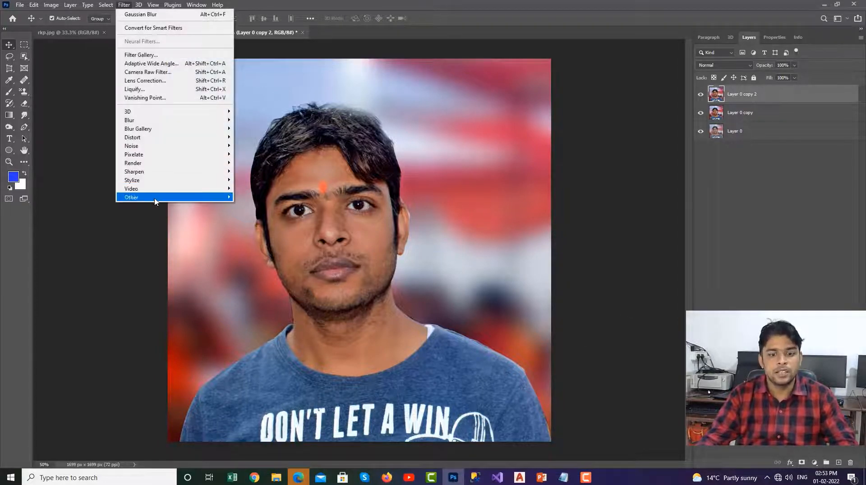
mouse_move(154, 198)
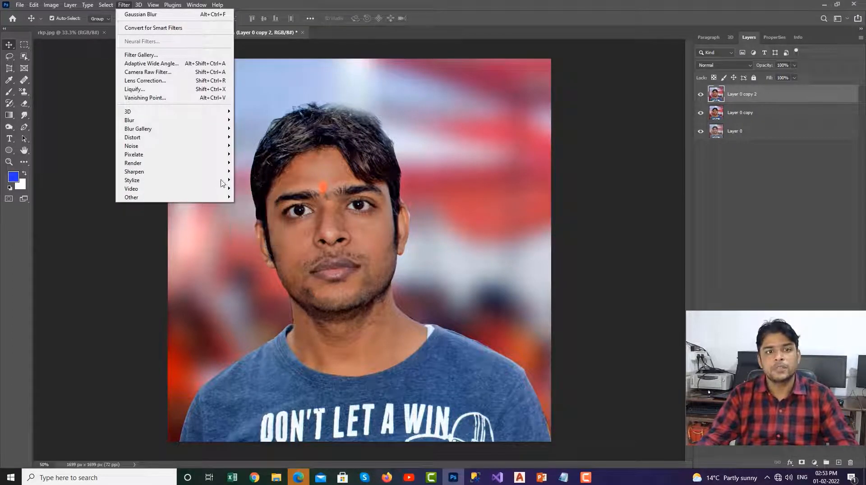
mouse_move(225, 197)
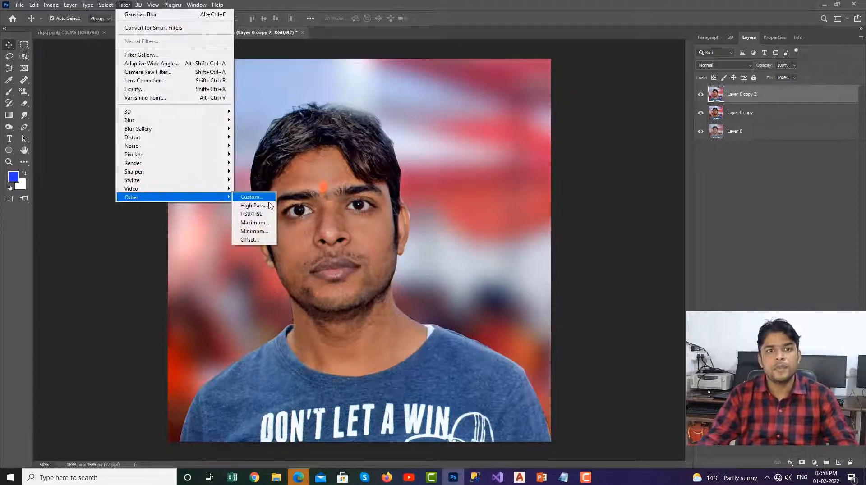
left_click(250, 205)
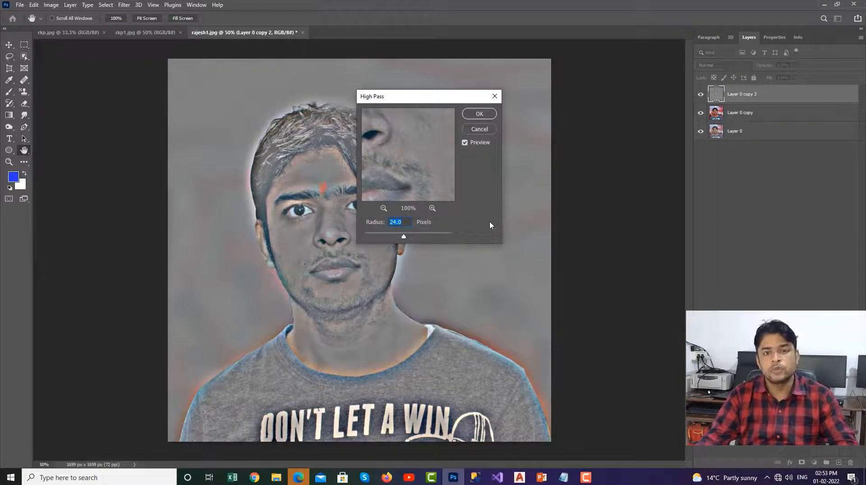
type("2")
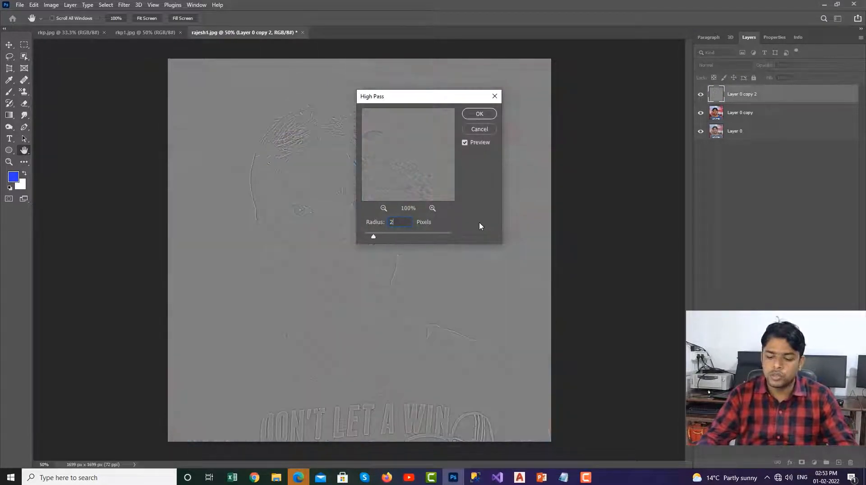
type(".5")
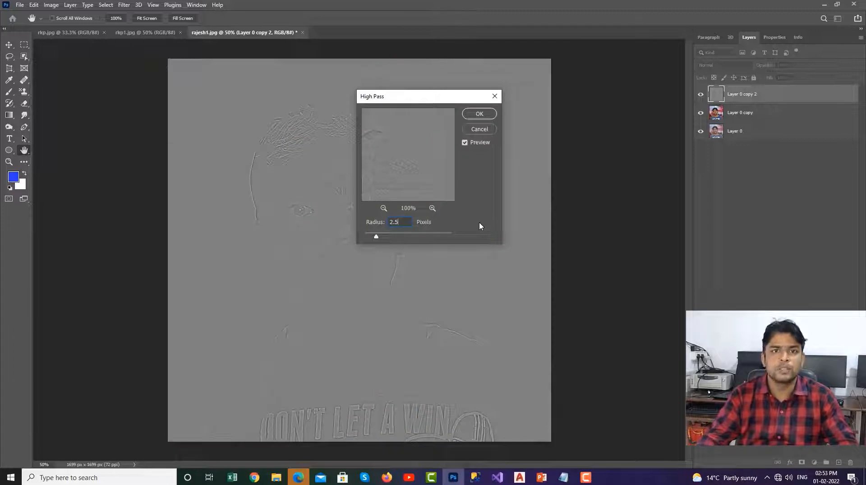
left_click(480, 114)
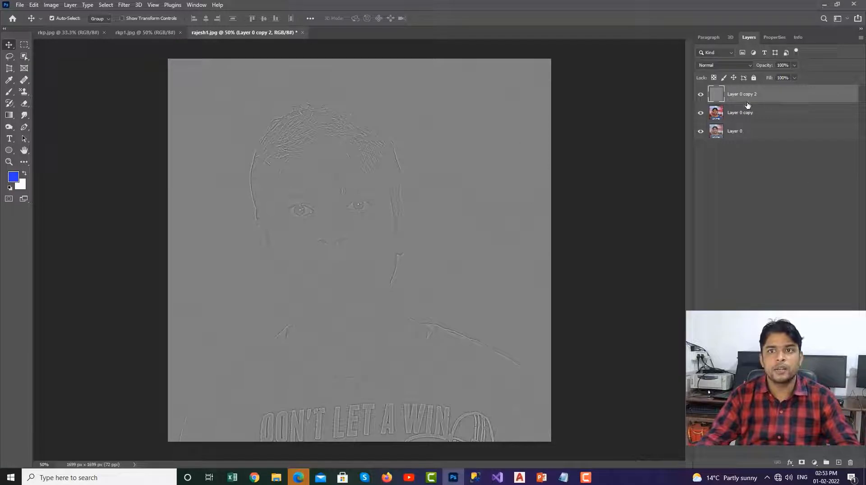
Step: Set the High Pass layer's blend mode to Overlay and merge it with the adjusted layer directly below
left_click(750, 66)
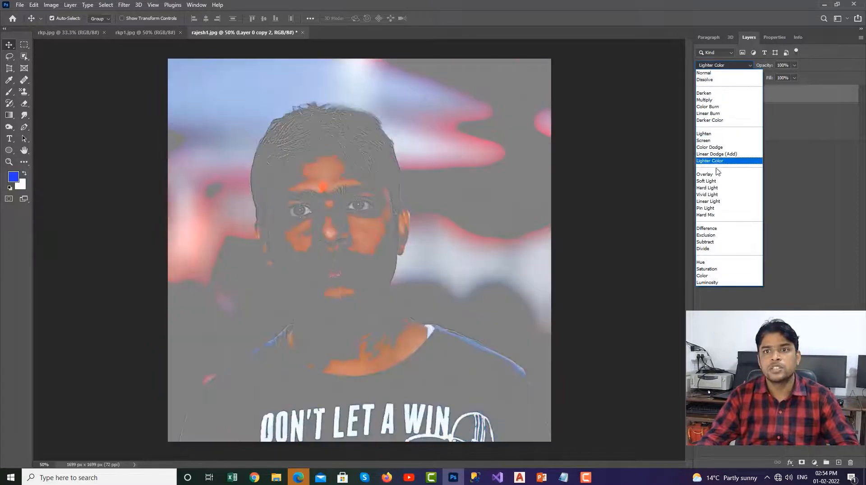
left_click(714, 175)
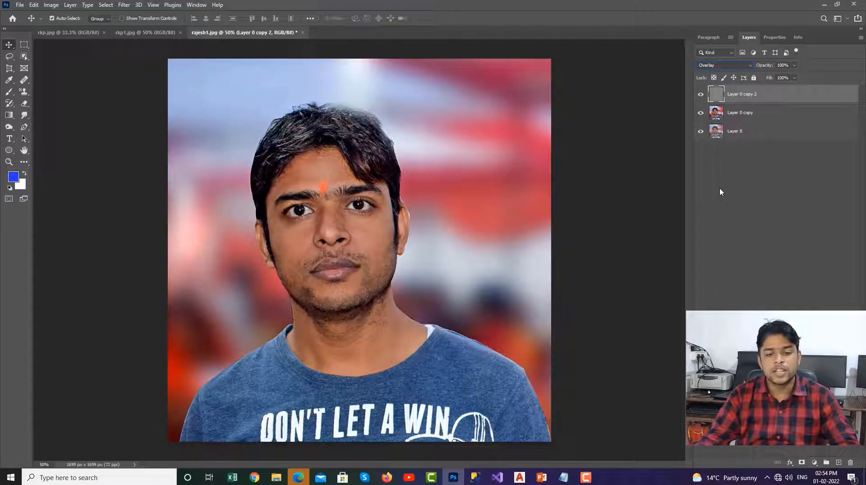
left_click(765, 112, "shift")
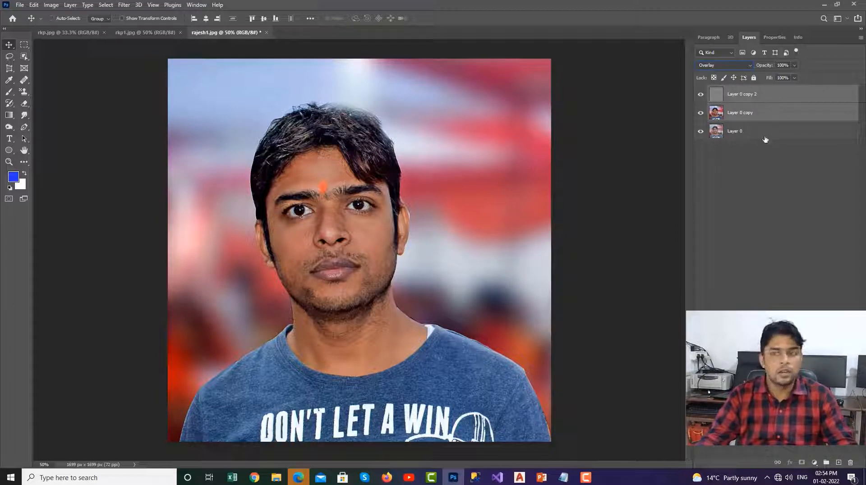
key("ctrl+e")
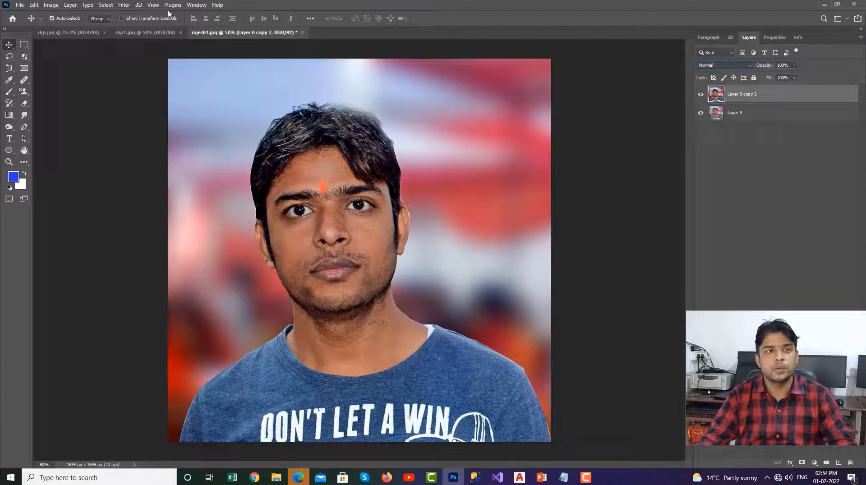
Step: Apply an Unsharp Mask filter to the merged layer with an amount of 135%, a radius of 2 pixels and threshold 0
left_click(125, 5)
mouse_move(172, 174)
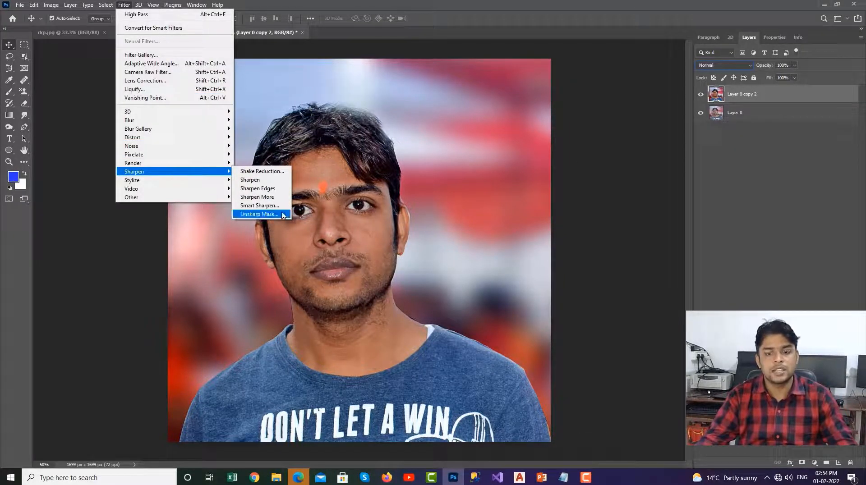
left_click(283, 215)
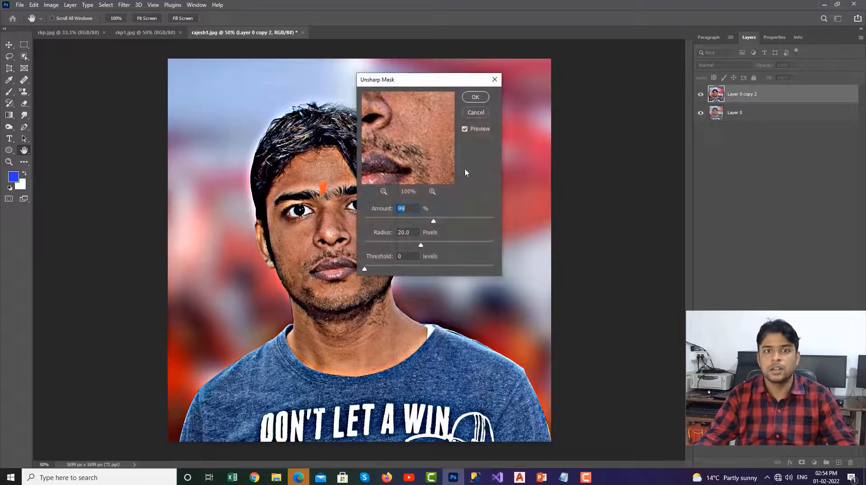
type("135")
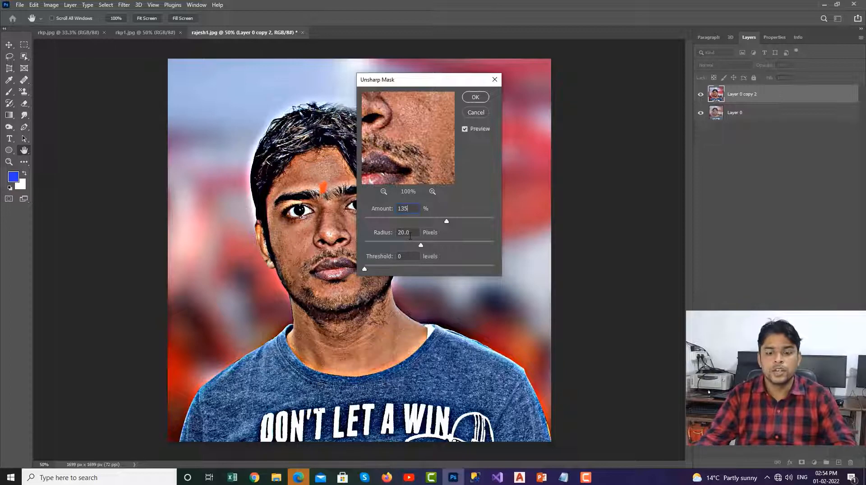
double_click(411, 233)
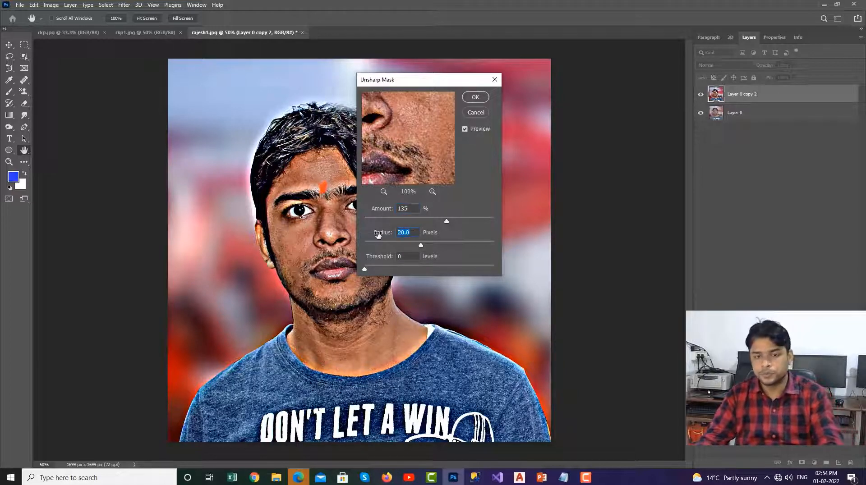
type("2")
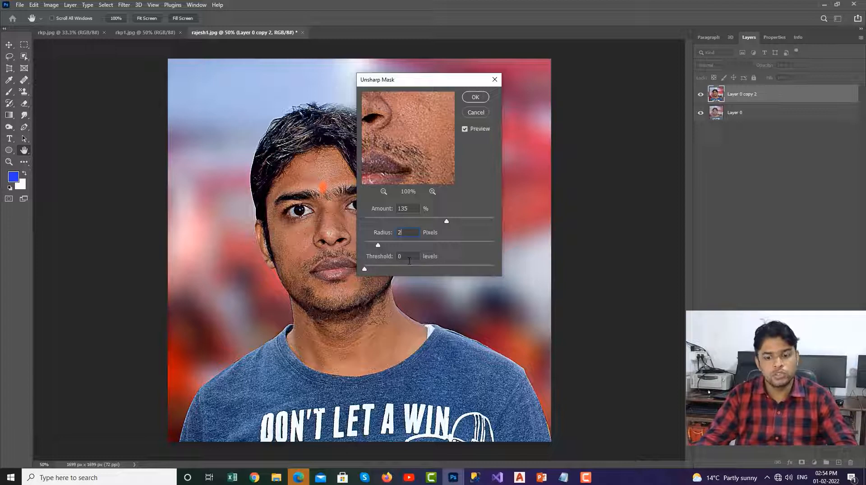
left_click(477, 98)
Step: Apply the Diffuse filter in Anisotropic mode to the sharpened layer
key("ctrl")
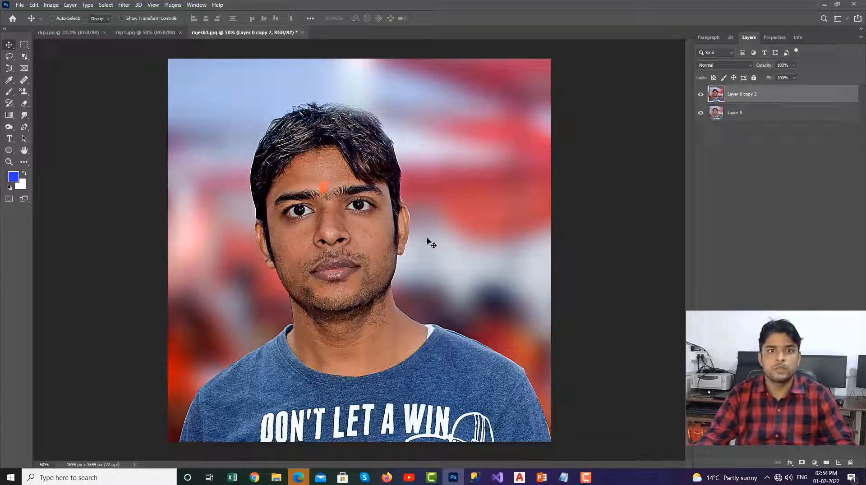
key("ctrl+plus")
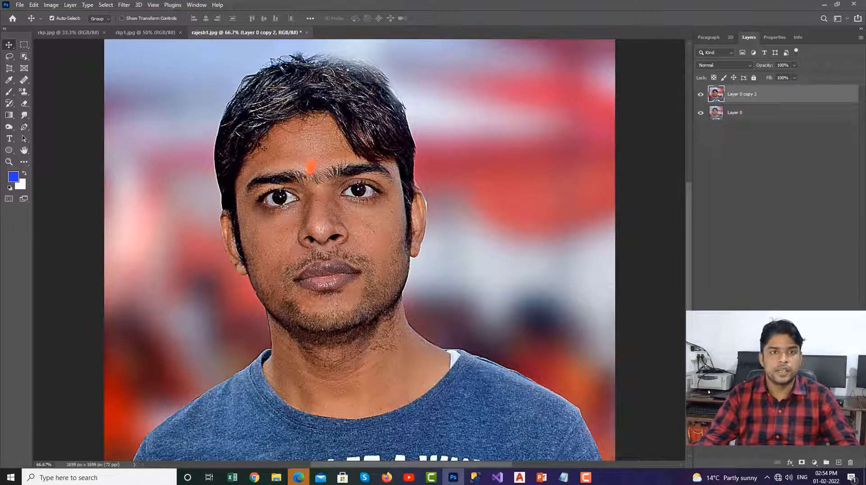
left_click(124, 5)
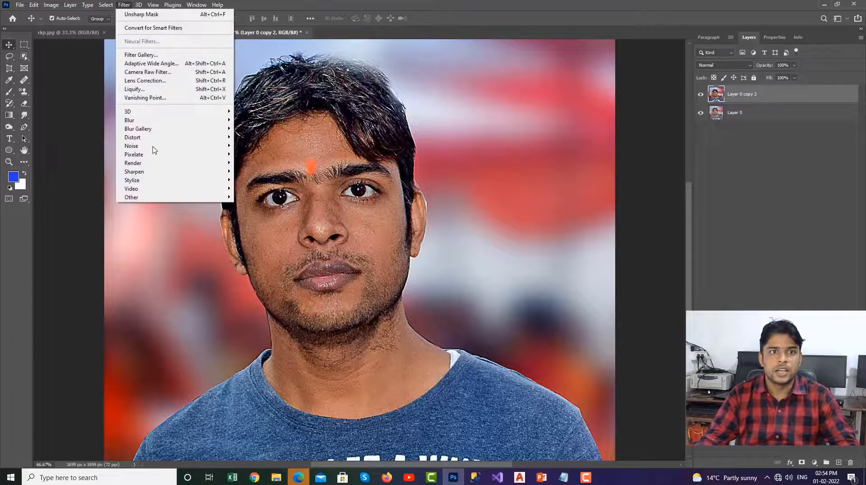
mouse_move(155, 182)
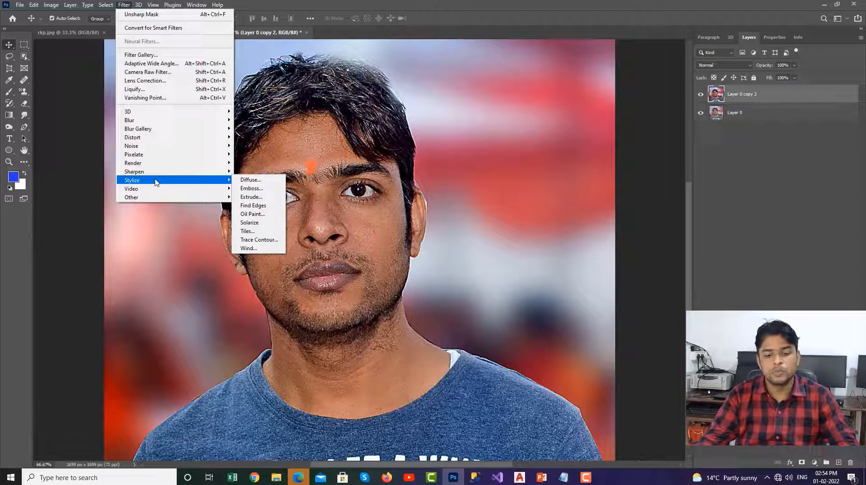
left_click(266, 181)
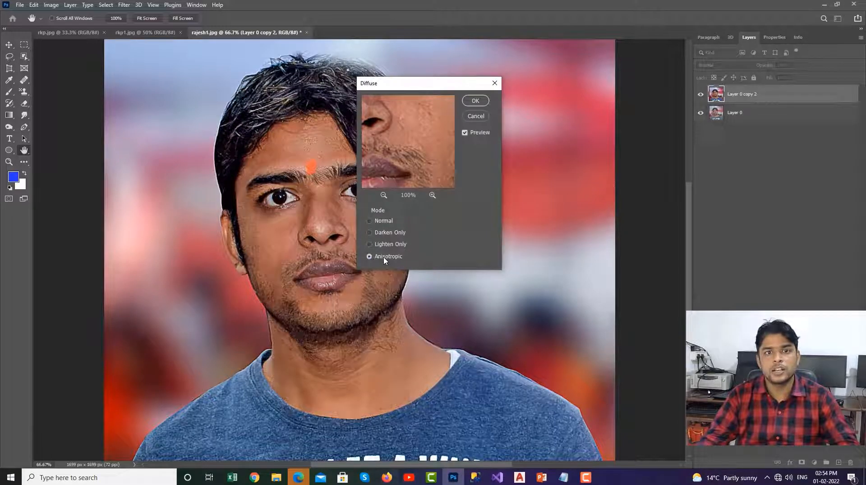
left_click(477, 101)
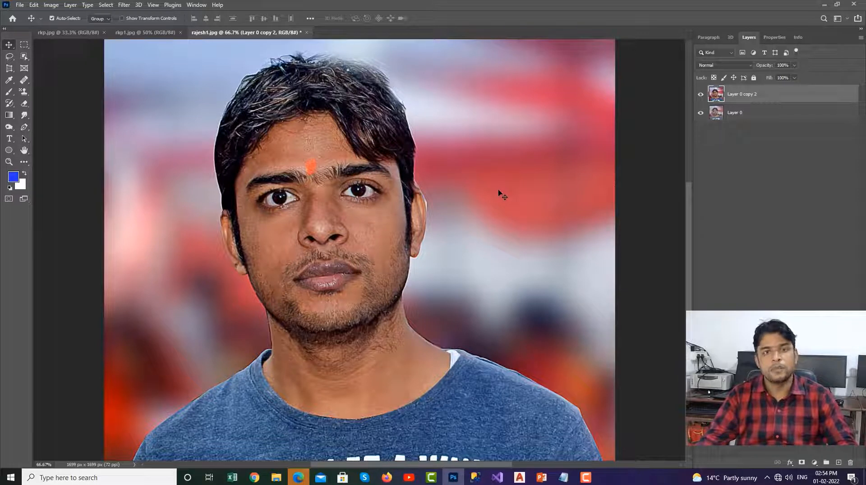
Step: Rotate the canvas 90° clockwise and reapply the Diffuse filter to the top layer
left_click(53, 7)
mouse_move(95, 93)
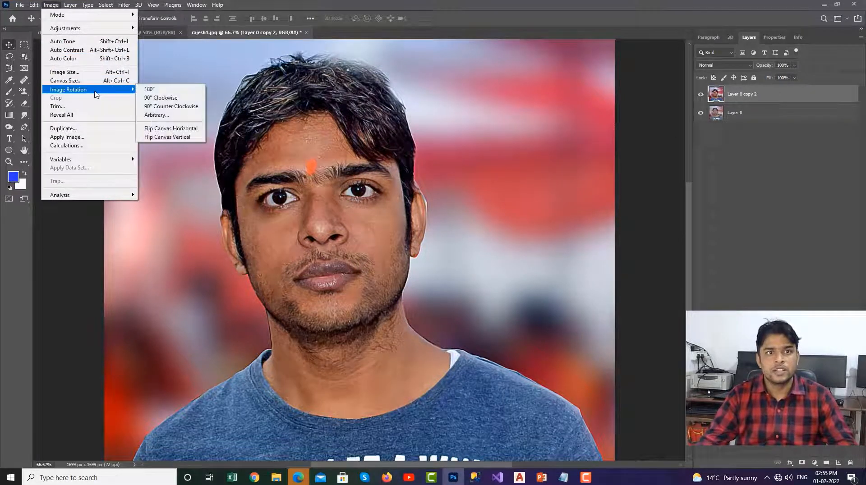
left_click(178, 98)
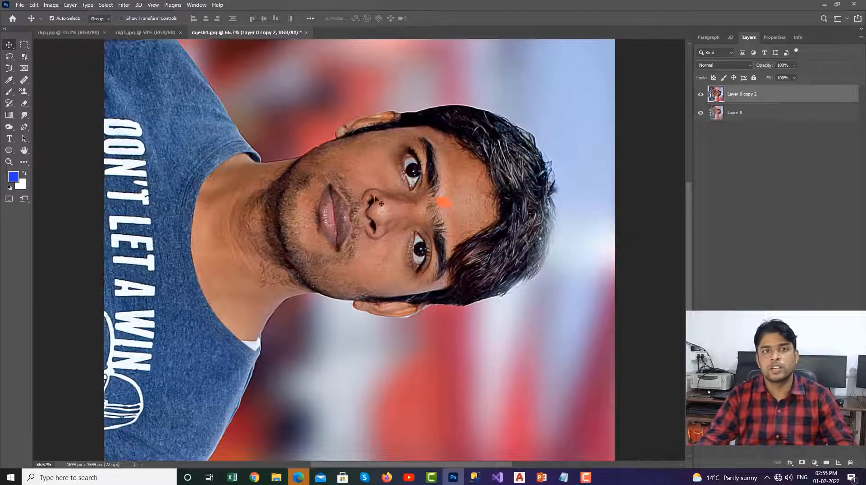
left_click(171, 5)
left_click(124, 6)
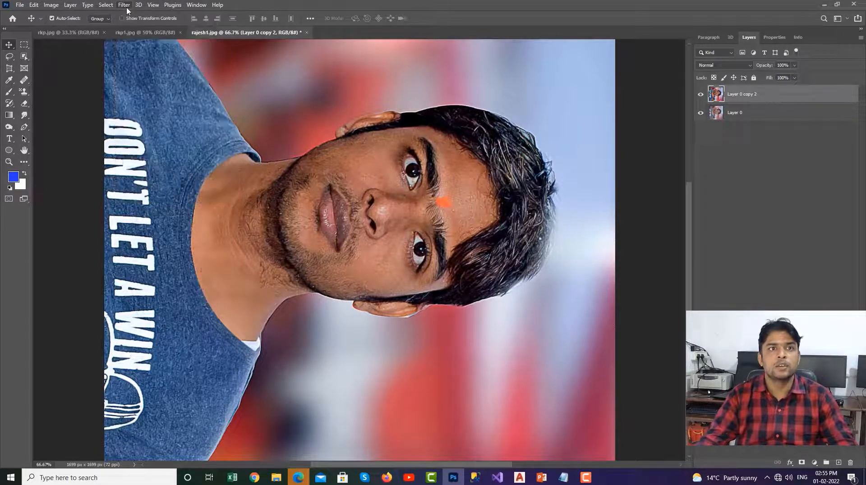
left_click(127, 7)
left_click(142, 16)
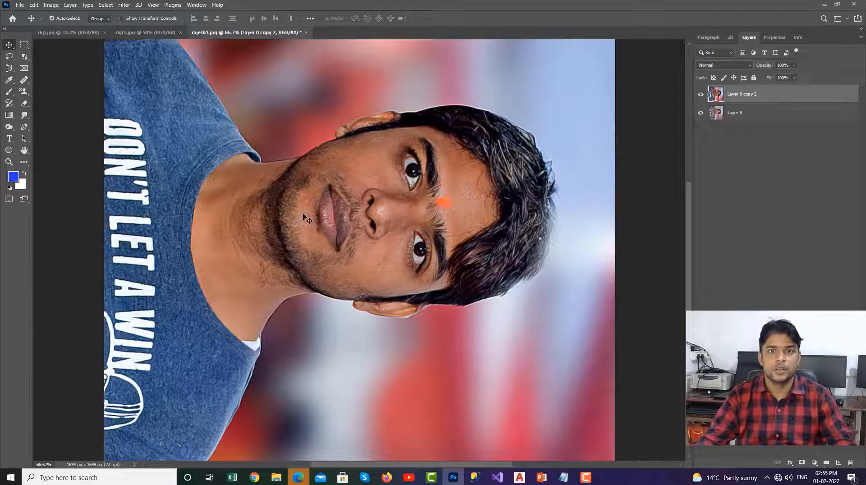
Step: Rotate the canvas a second 90° clockwise so the portrait is upside down, and repeat the Diffuse filter
left_click(51, 5)
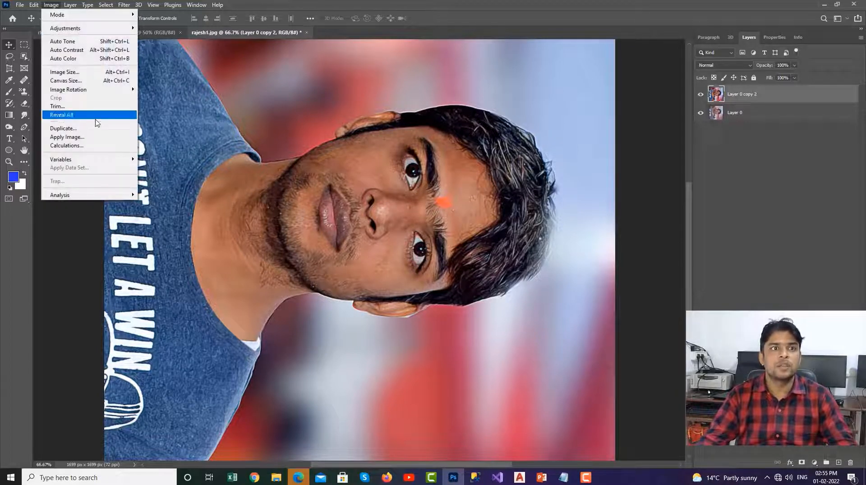
mouse_move(105, 94)
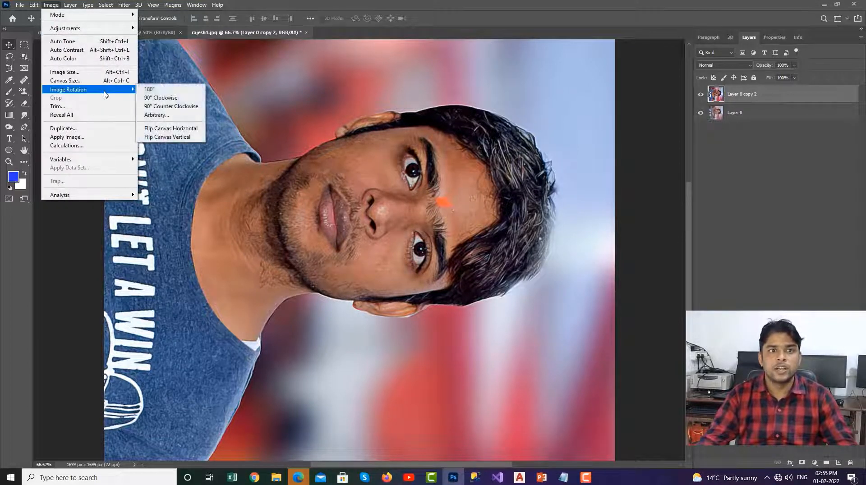
left_click(185, 102)
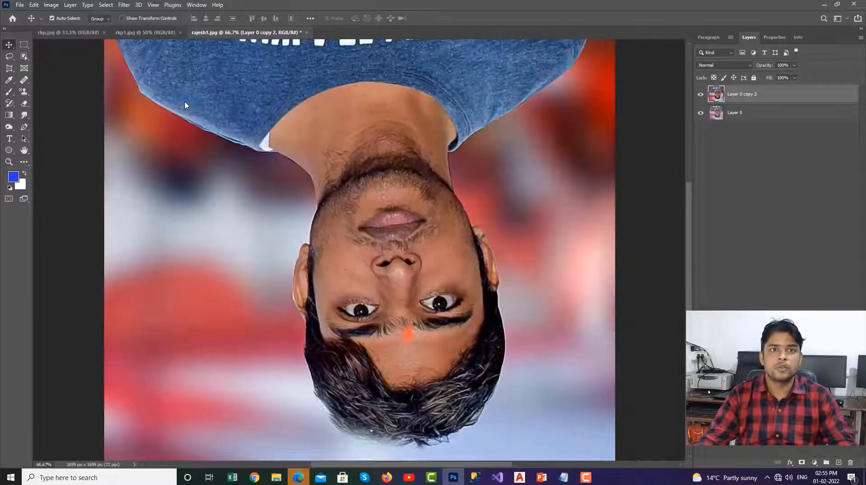
left_click(129, 9)
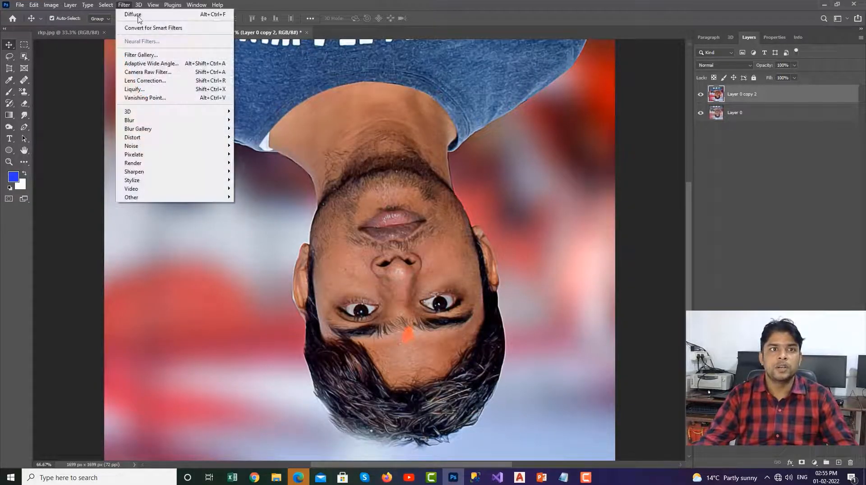
key("Escape")
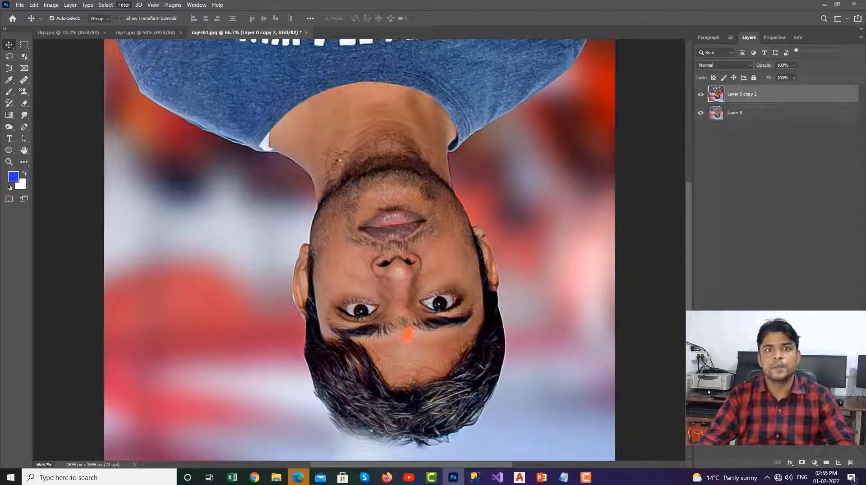
Step: Rotate the canvas a third 90° clockwise and run the Diffuse filter again on the top layer
left_click(55, 9)
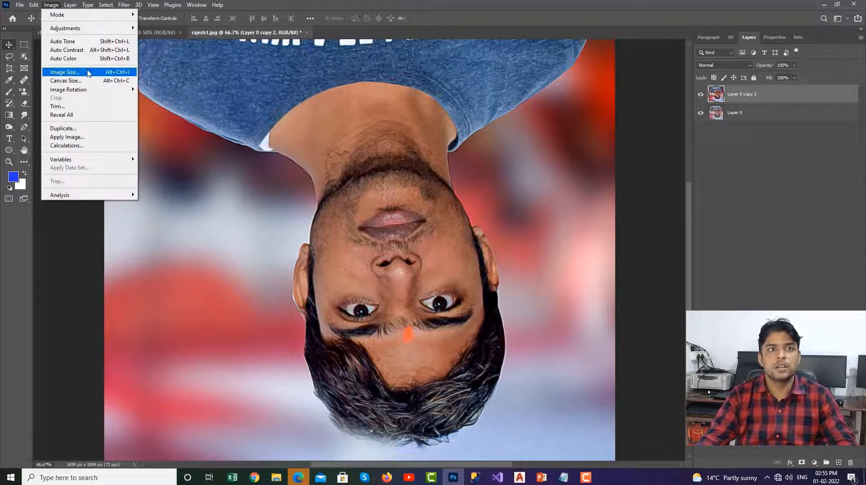
mouse_move(92, 90)
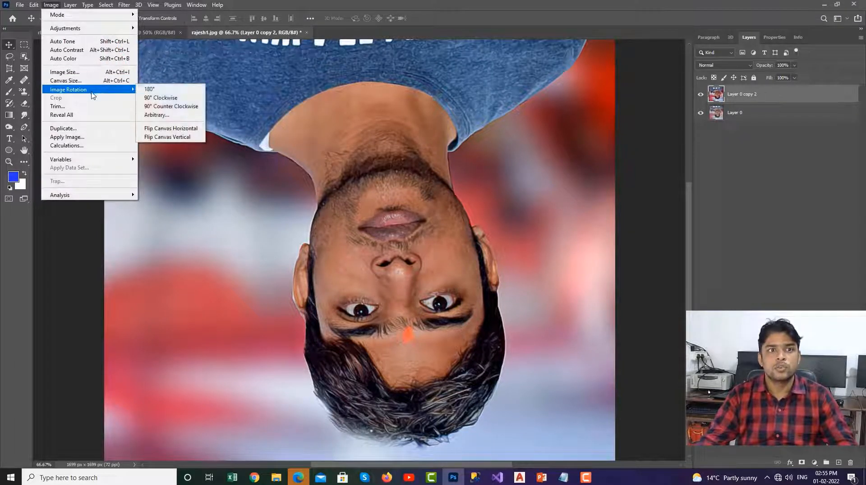
left_click(183, 100)
left_click(109, 6)
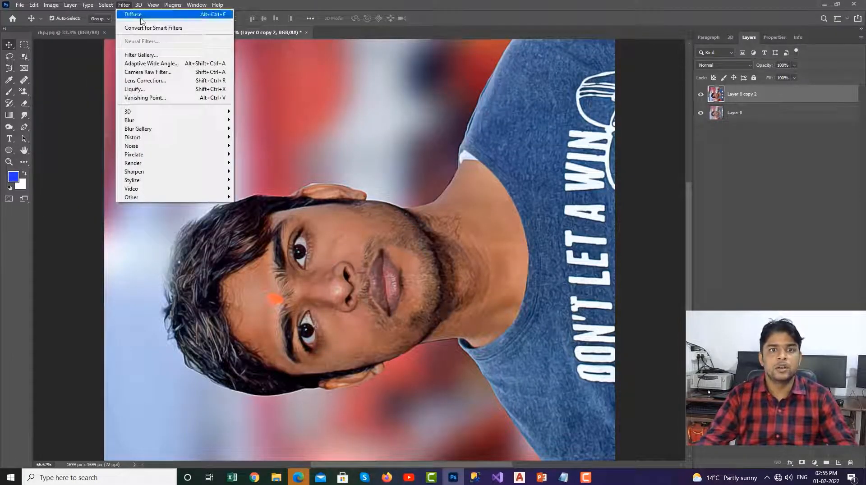
left_click(141, 16)
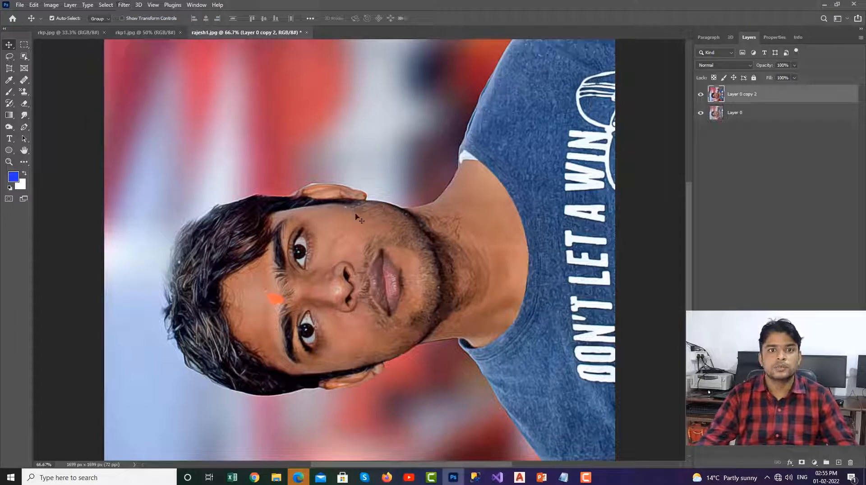
Step: Rotate the canvas a final 90° clockwise back to upright and reapply the Diffuse filter
left_click(56, 8)
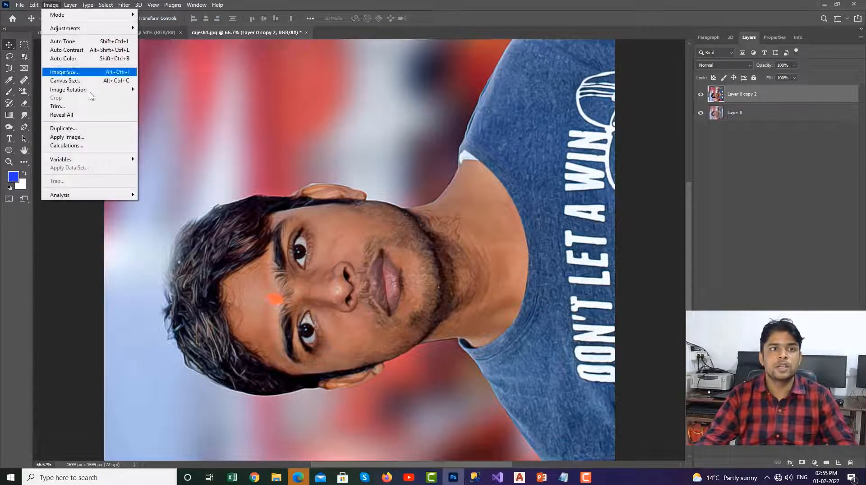
mouse_move(96, 90)
left_click(192, 99)
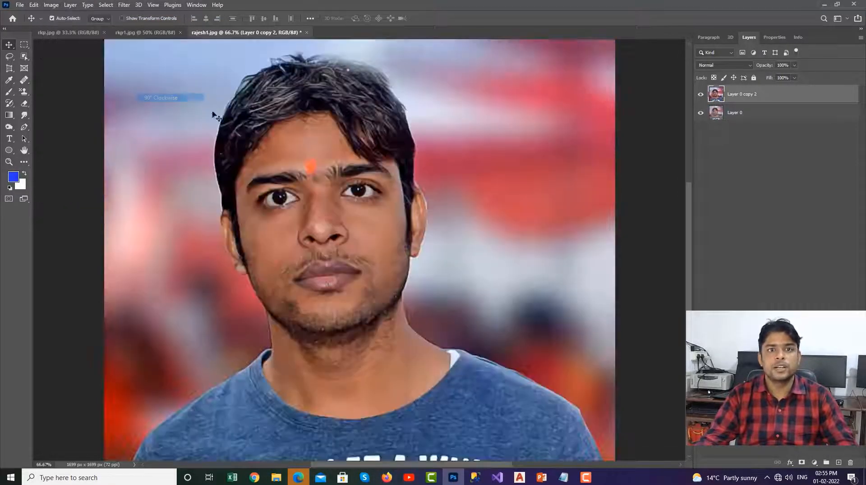
left_click(124, 5)
left_click(133, 14)
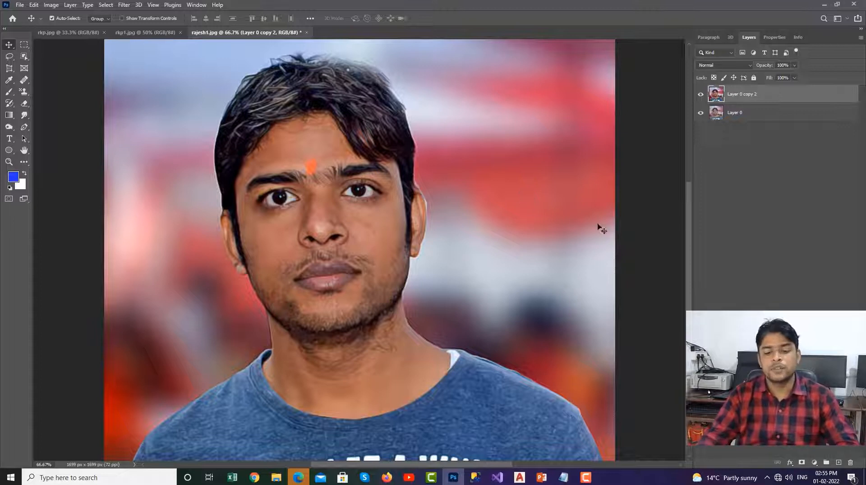
Step: Hide and reshow the filtered top layer to compare it with the original photo
scroll(601, 229, "down", 1)
left_click(701, 95)
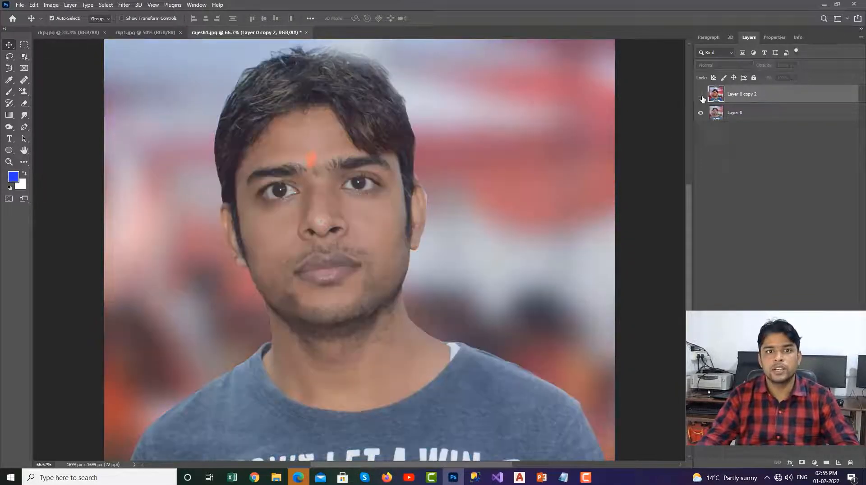
left_click(701, 96)
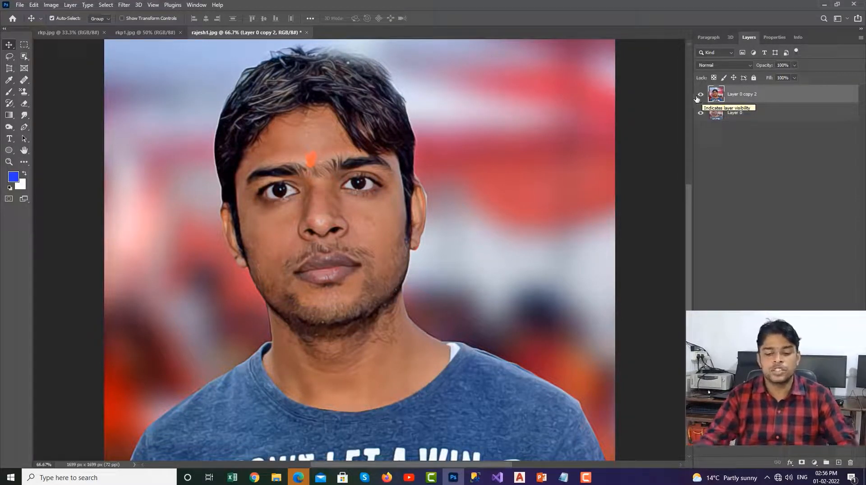
Step: Apply Reduce Noise to the top layer with strength 10 and all detail and colour values at 0%, and compare it with the original
left_click(122, 6)
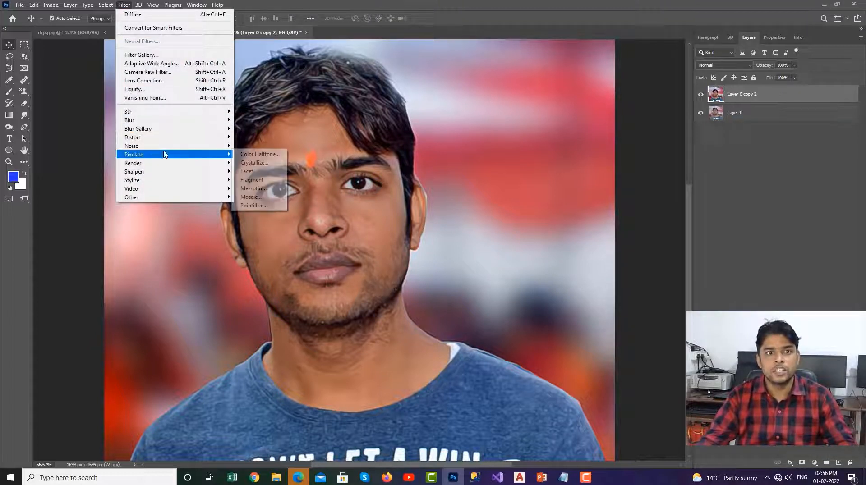
mouse_move(163, 149)
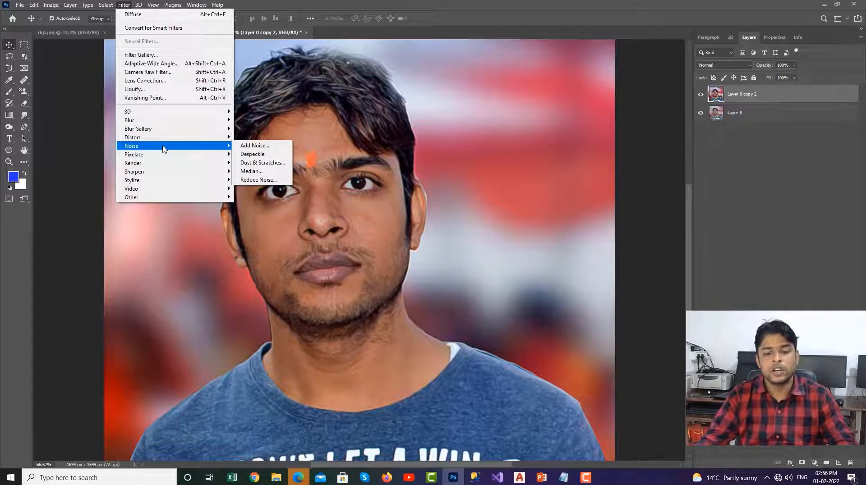
left_click(259, 180)
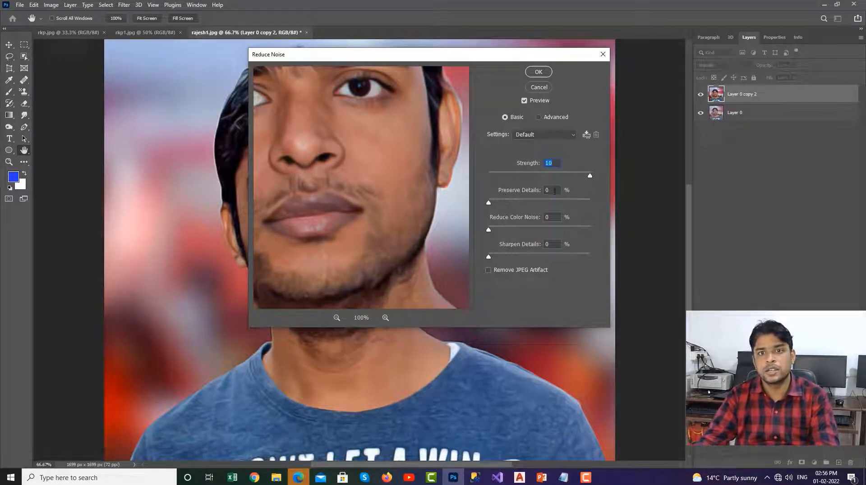
left_click(555, 191)
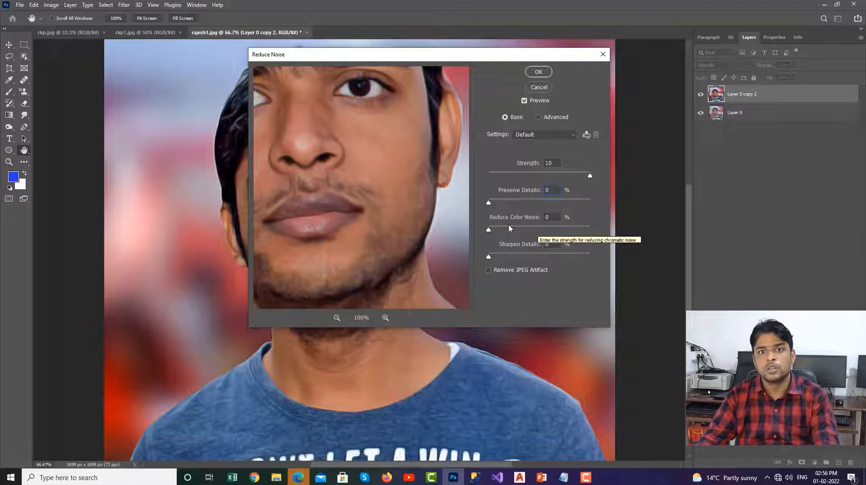
left_click(552, 218)
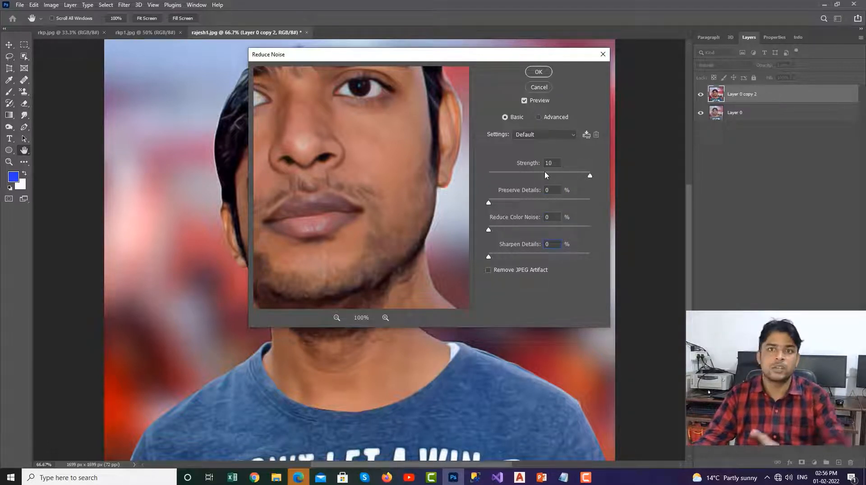
key("Tab")
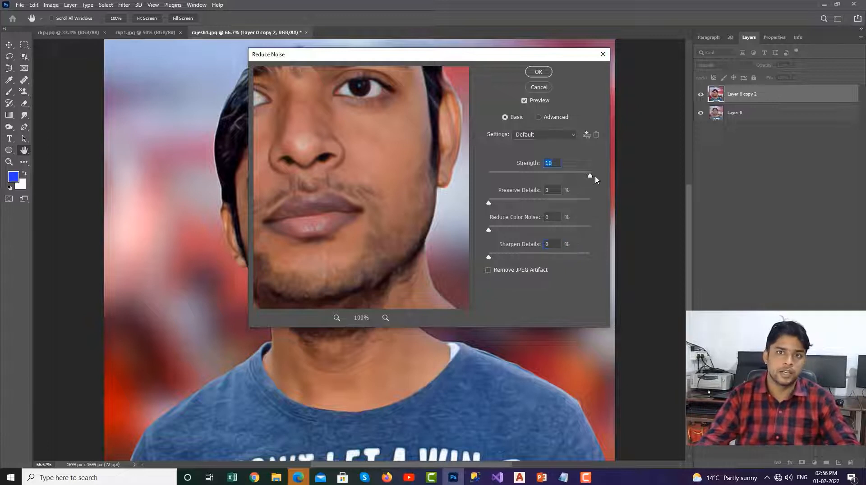
left_click(539, 72)
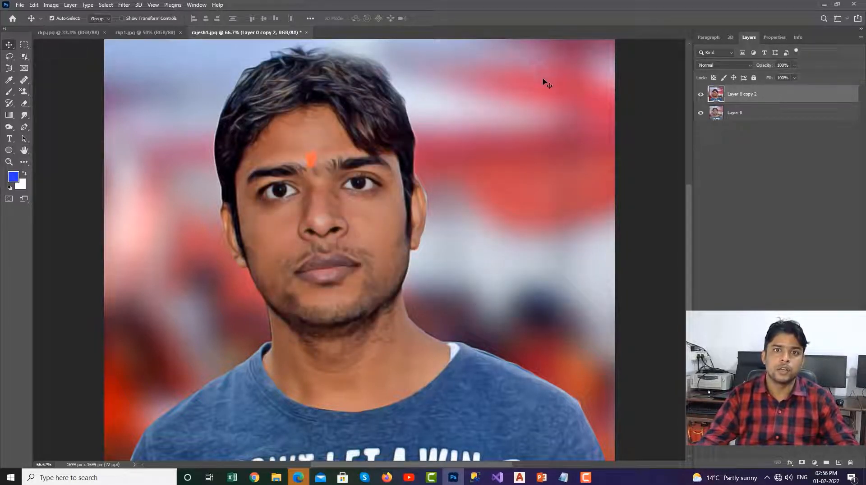
left_click(701, 96)
left_click(701, 96)
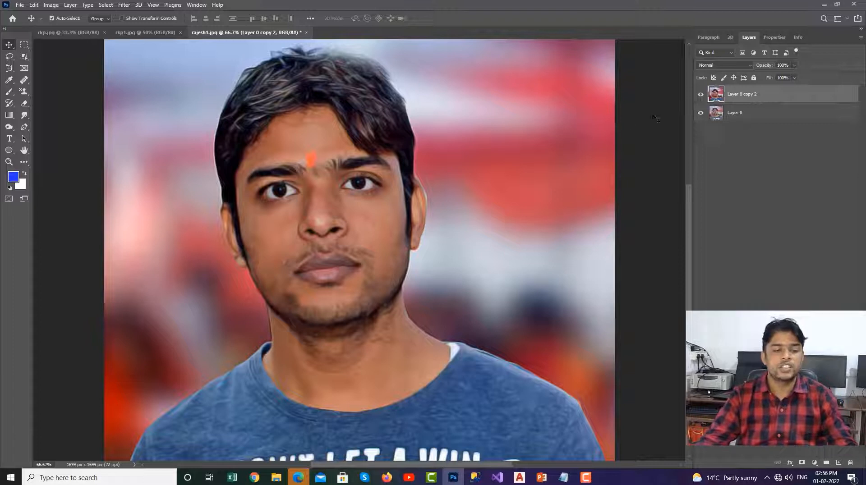
Step: Sharpen the top layer with Unsharp Mask at 85% amount, 20-pixel radius and threshold 0
left_click(122, 5)
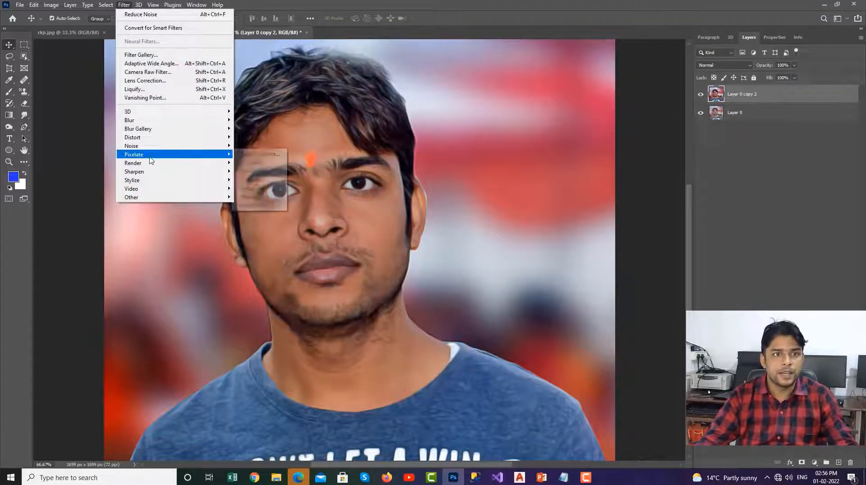
mouse_move(151, 171)
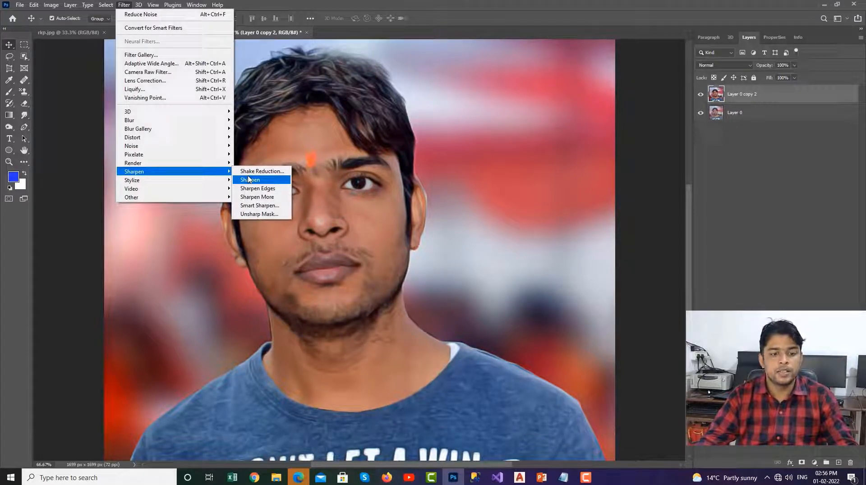
left_click(259, 214)
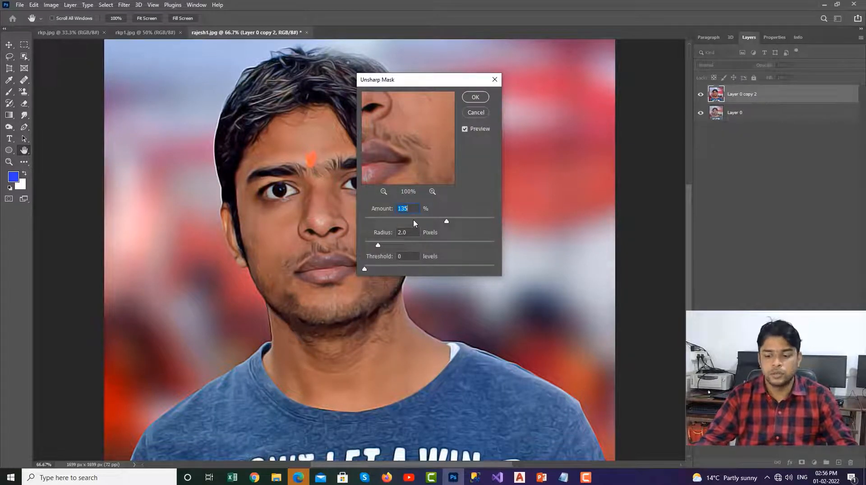
type("99")
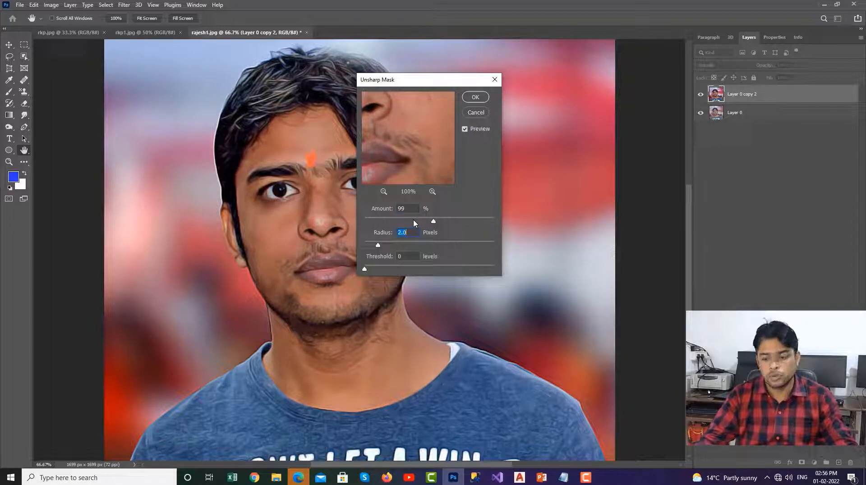
type("20")
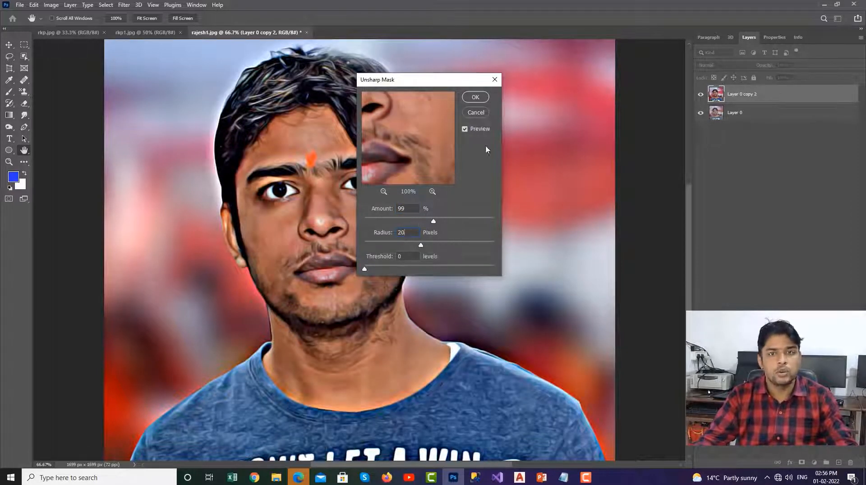
left_click(477, 98)
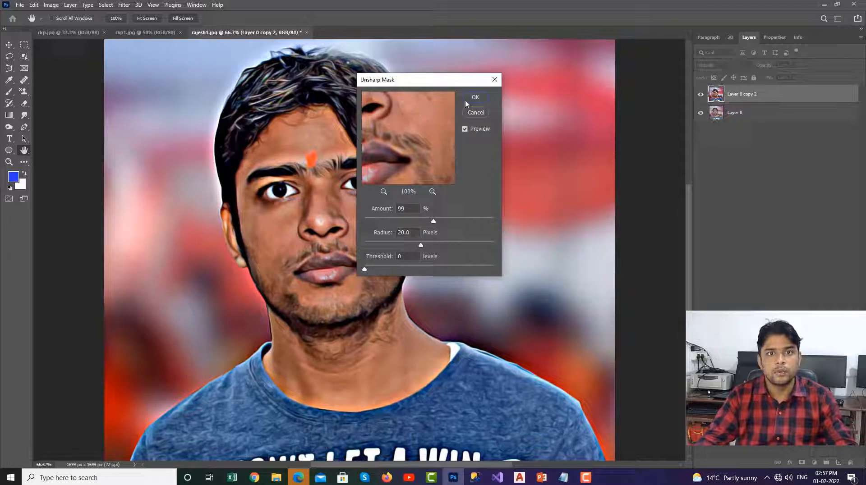
left_click_drag(426, 86, 529, 86)
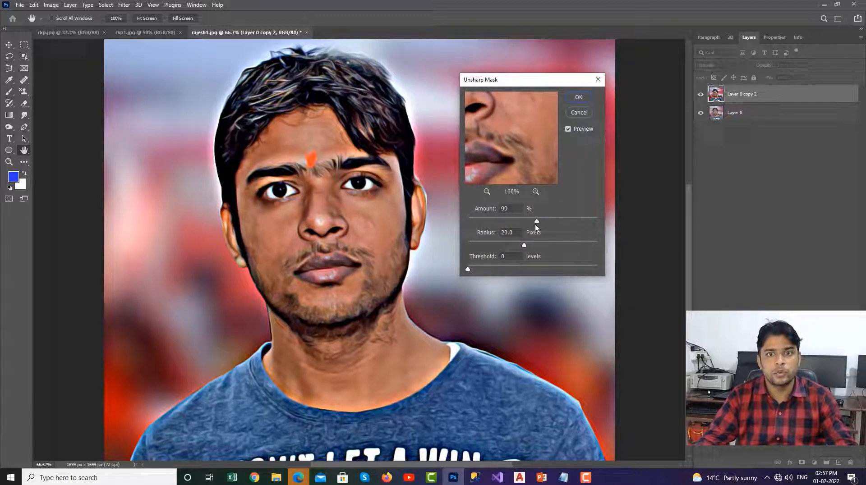
mouse_move(528, 222)
left_mouse_down()
mouse_move(574, 227)
mouse_move(524, 222)
left_mouse_up()
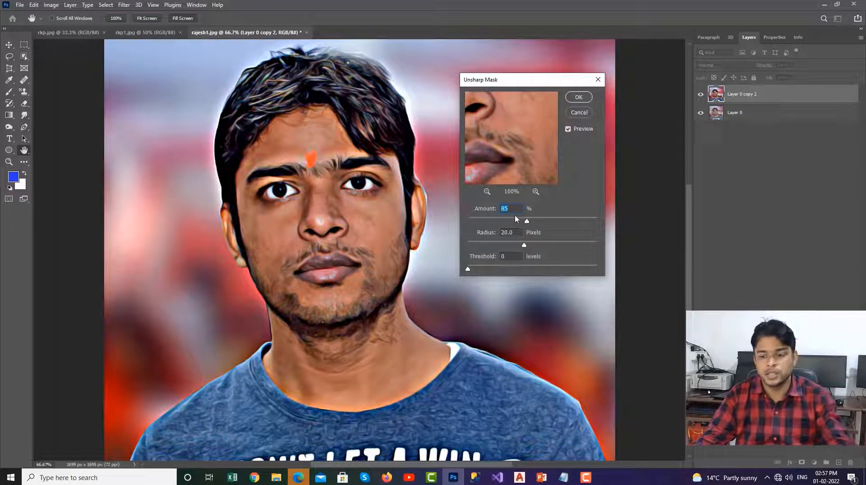
left_click(578, 98)
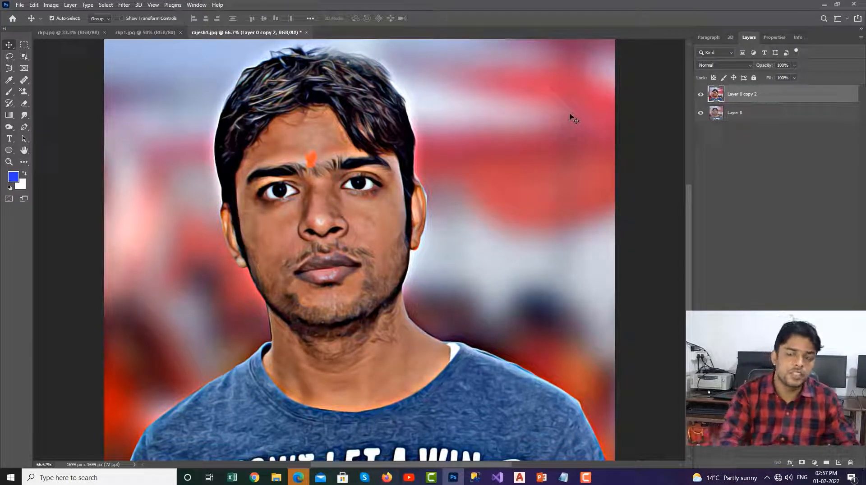
Step: Duplicate the sharpened layer and apply a High Pass filter with a 2-pixel radius to the copy
key("ctrl")
key("ctrl+j")
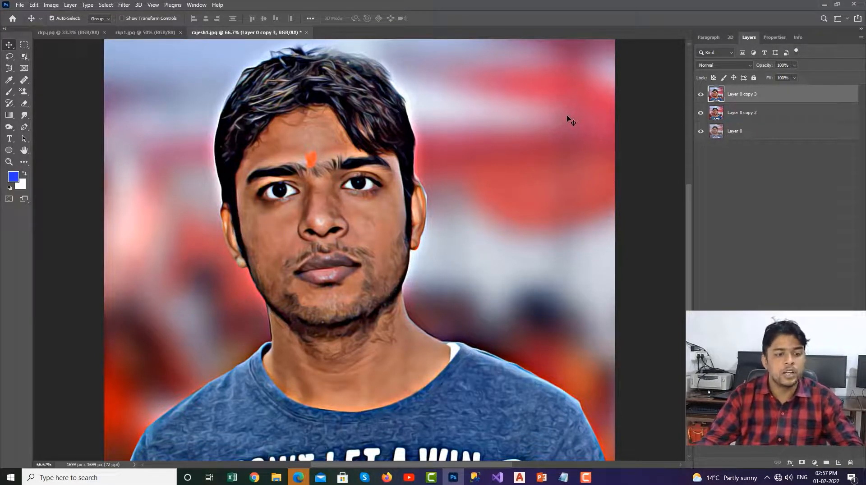
left_click(128, 7)
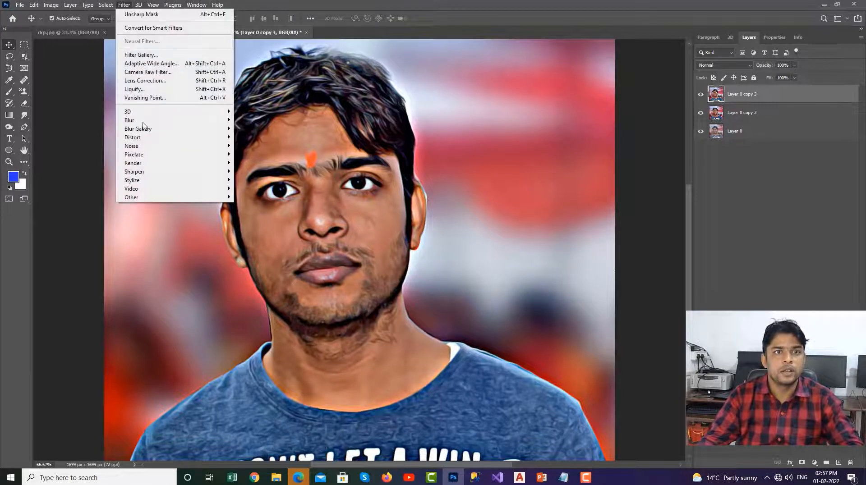
mouse_move(157, 197)
left_click(254, 206)
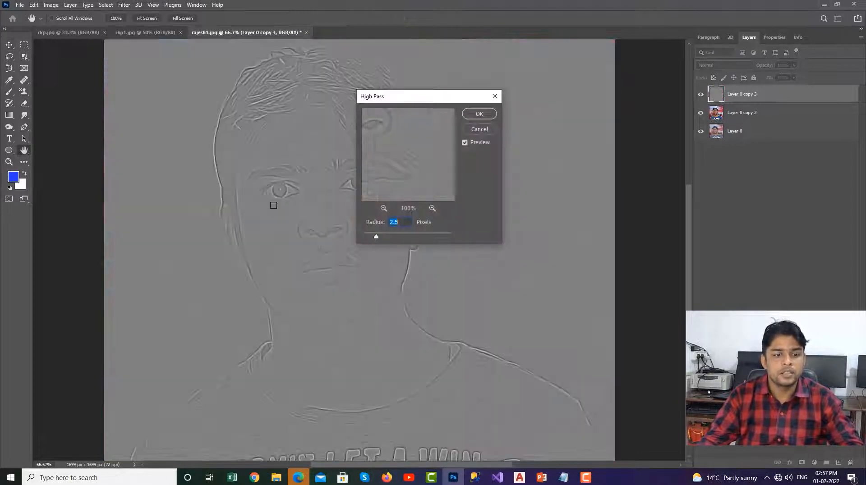
type("2")
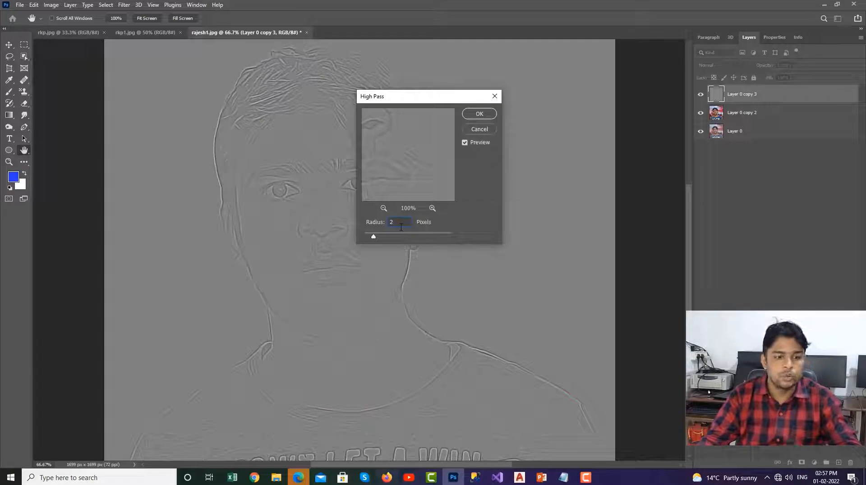
left_click(479, 115)
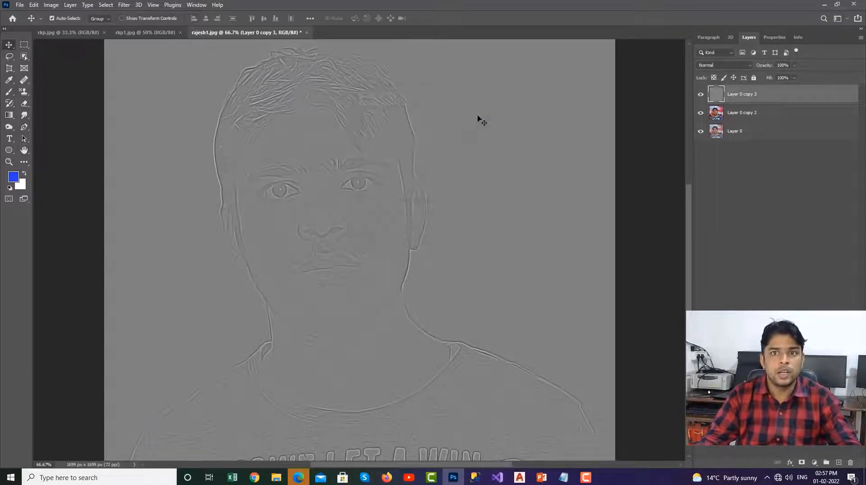
Step: Set the High Pass layer's blend mode to Overlay and merge it with the sharpened layer directly below
left_click(750, 66)
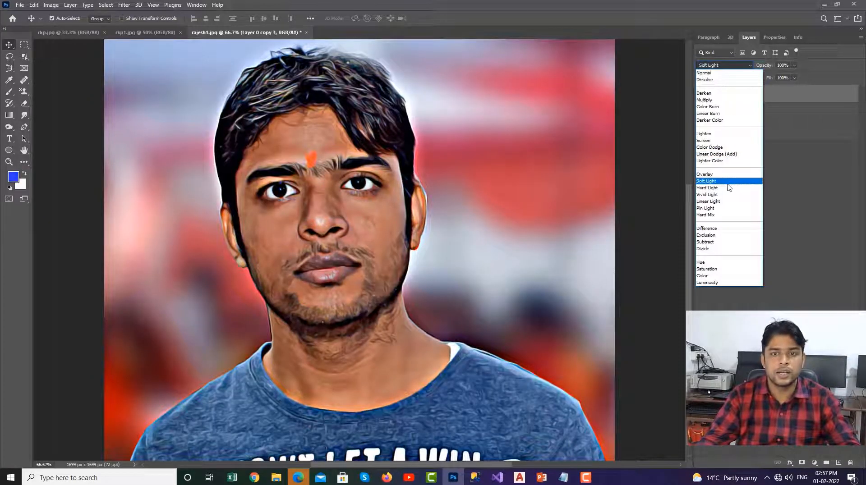
left_click(726, 175)
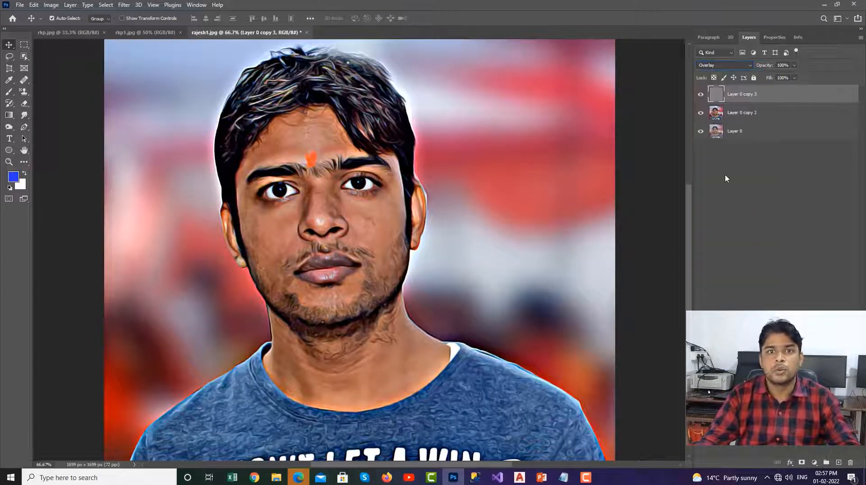
left_click(785, 116, "ctrl")
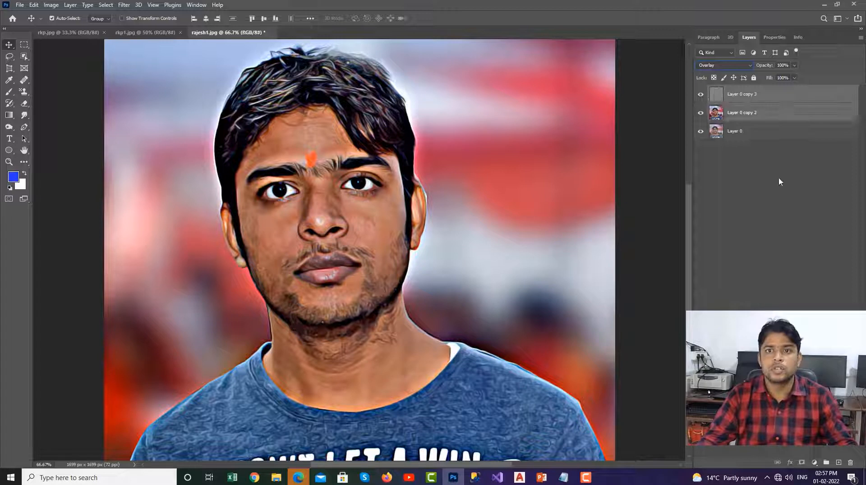
key("ctrl+e")
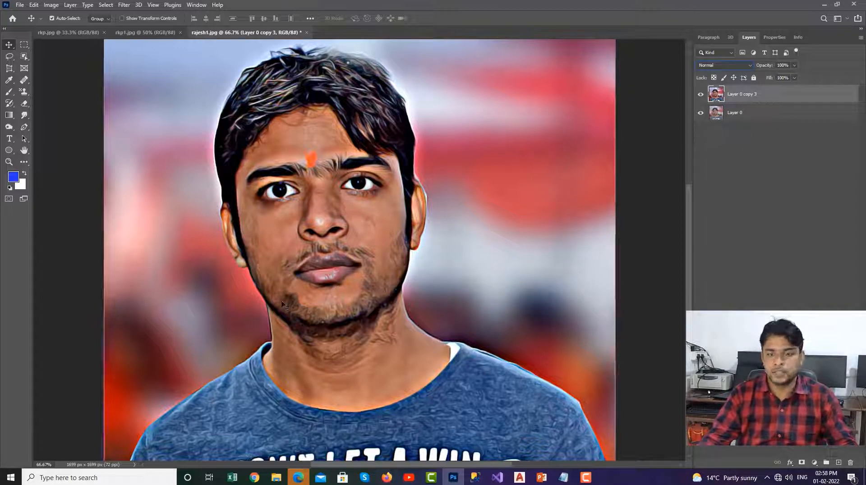
Step: Select the man with the Object Selection tool by framing the whole image in rectangle mode
key("ctrl+minus")
key("ctrl+plus")
key("ctrl+plus")
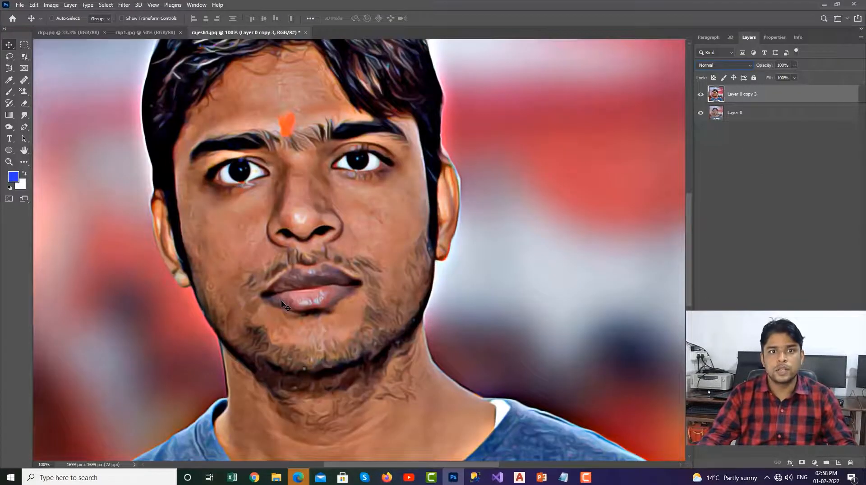
key("ctrl+minus")
key("ctrl+minus")
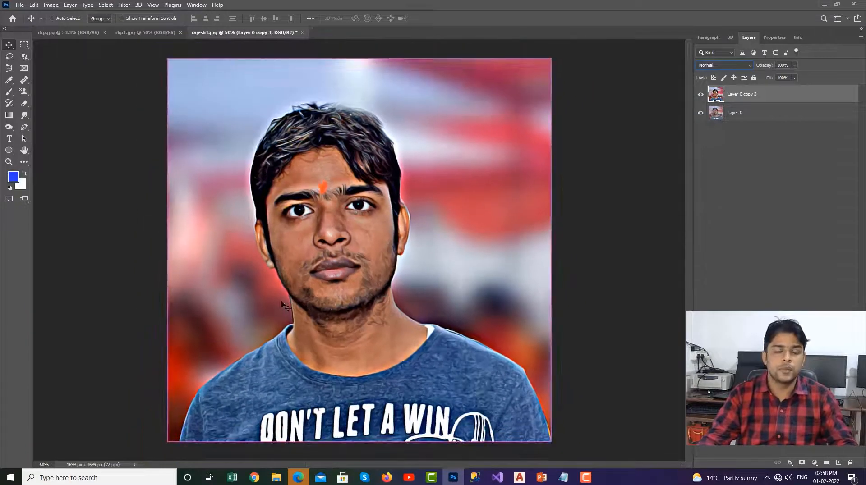
key("ctrl+minus")
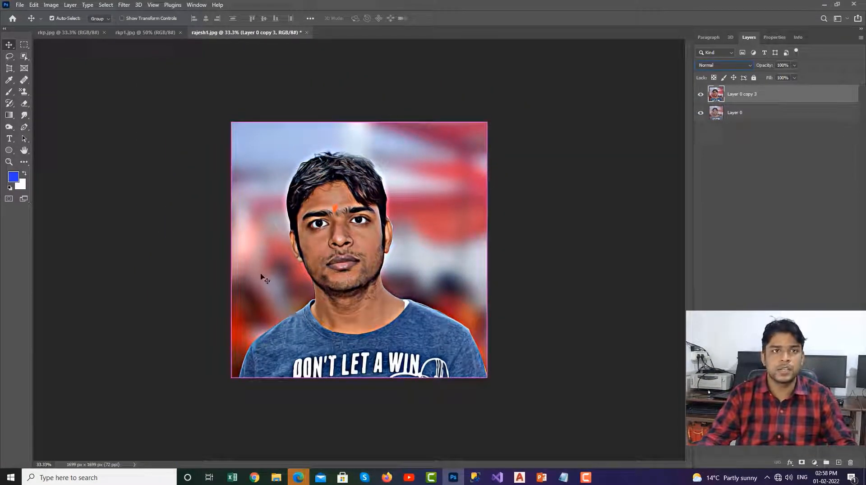
left_click(25, 56)
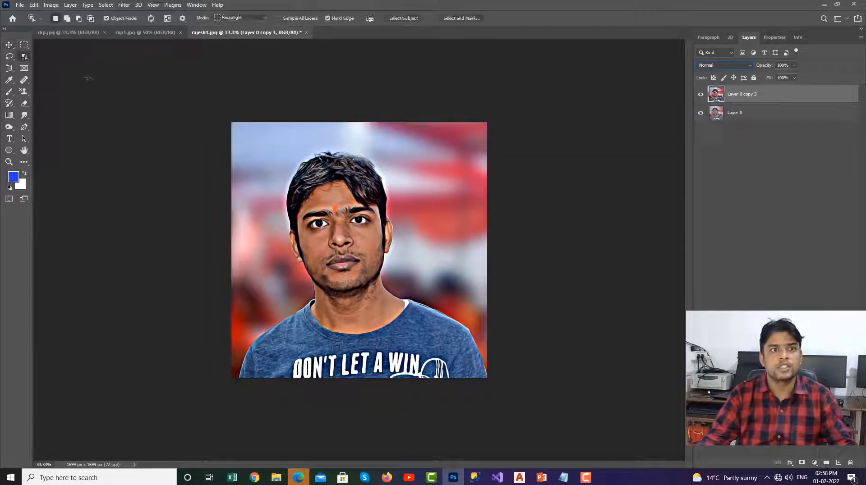
left_click_drag(231, 116, 503, 370)
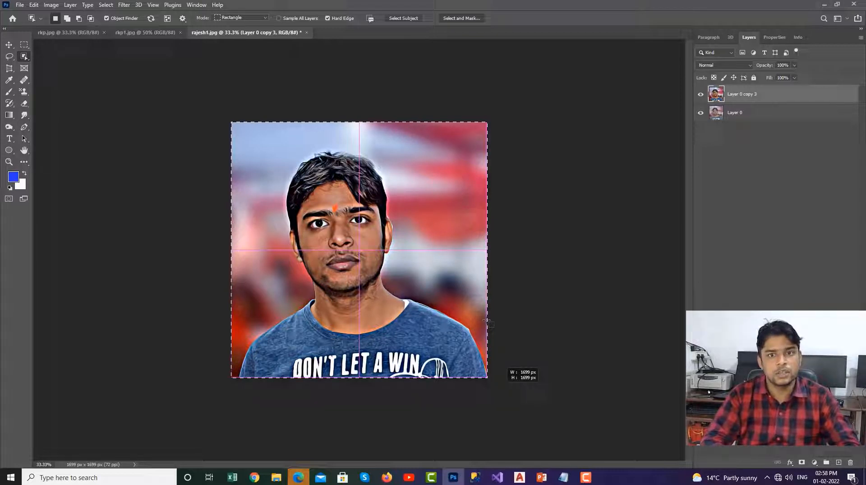
left_click_drag(487, 321, 487, 321)
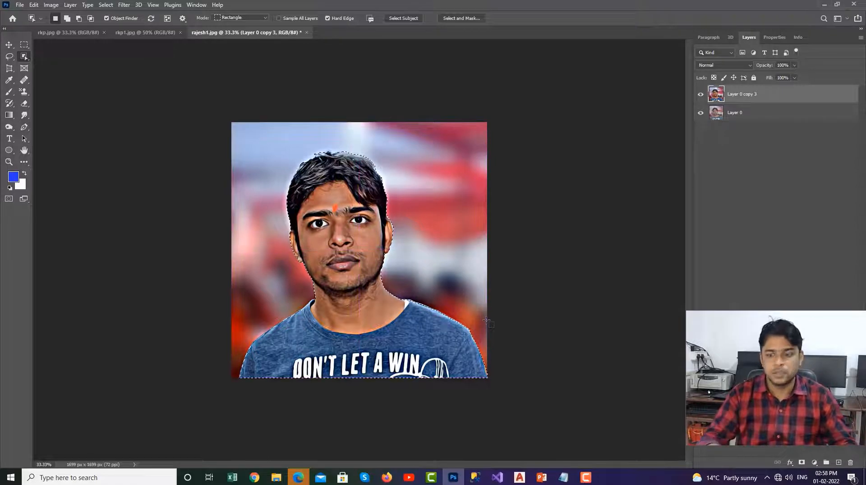
Step: Examine the selection outline along the top of the man's hair at 200% zoom
key("ctrl+plus")
key("ctrl+plus")
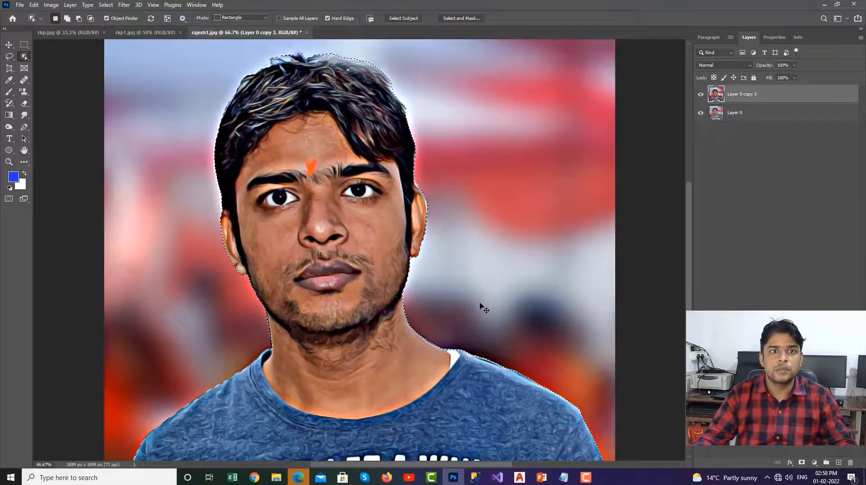
key("ctrl+plus")
key("ctrl+plus")
left_click_drag(350, 188, 508, 392)
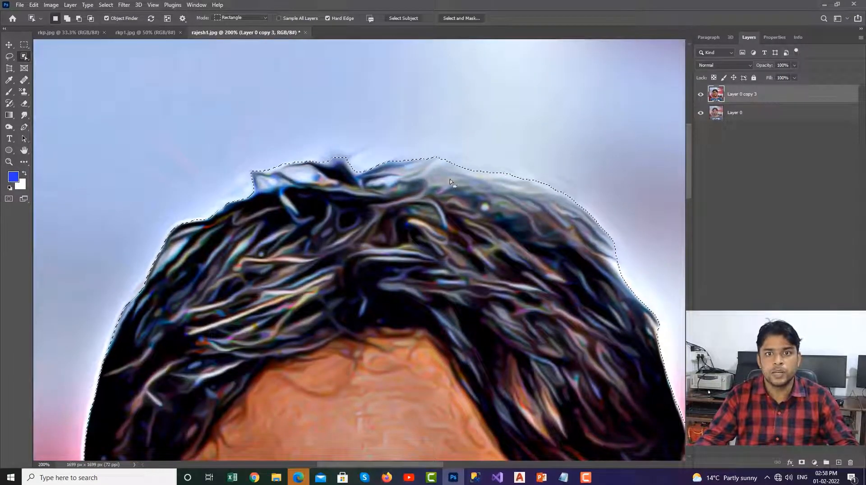
left_click_drag(533, 275, 465, 233)
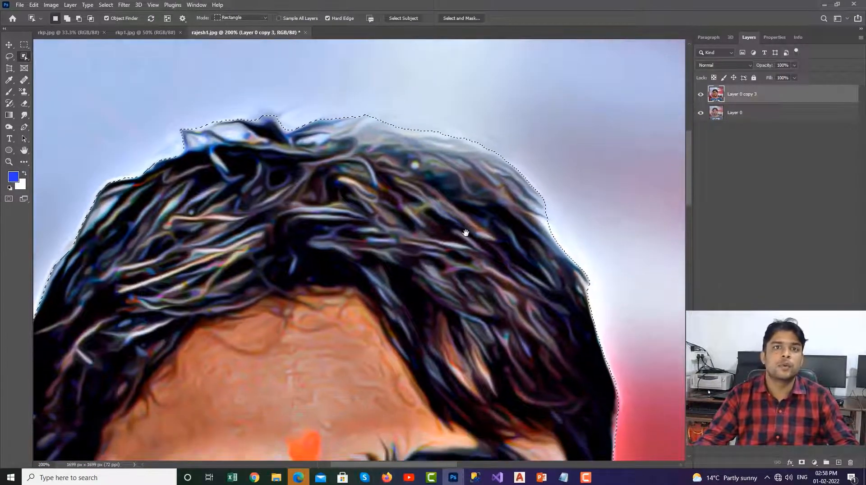
Step: Open the man's selection in the Select and Mask workspace and bring the hair into view for refining with the Refine Edge Brush
left_click(25, 45)
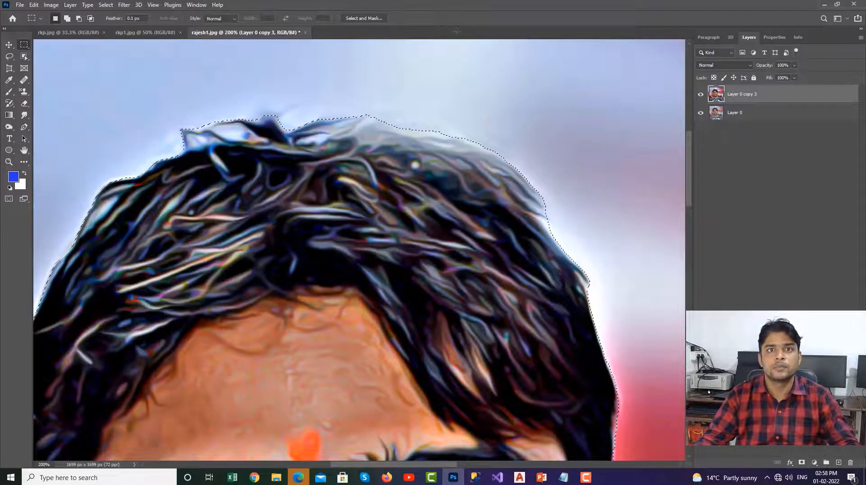
left_click(368, 18)
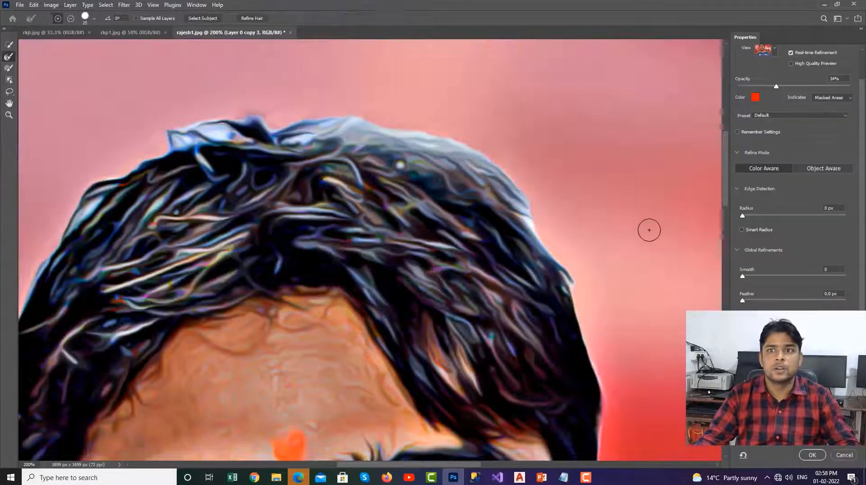
key("ctrl+minus")
key("ctrl+minus")
key("ctrl+minus")
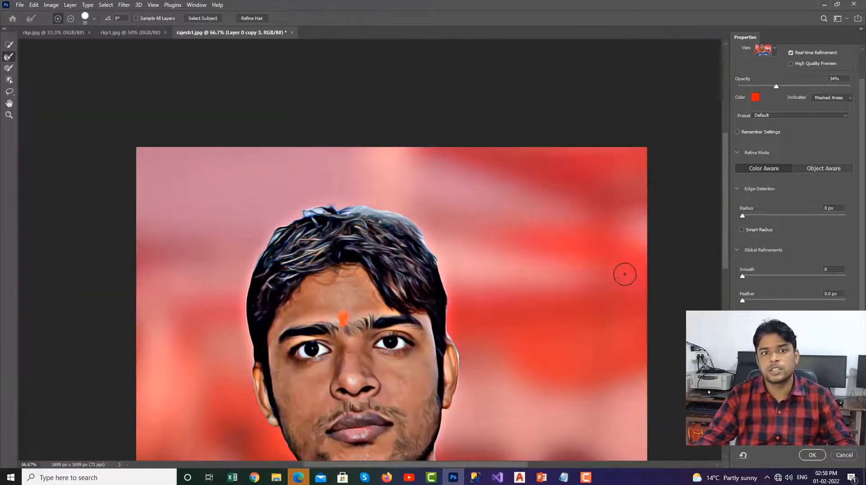
key("ctrl+plus")
key("ctrl+plus")
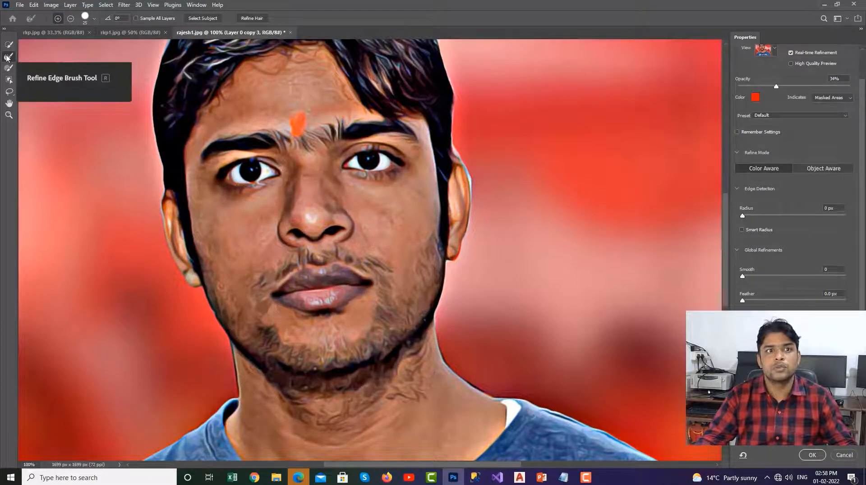
scroll(383, 84, "up", 4)
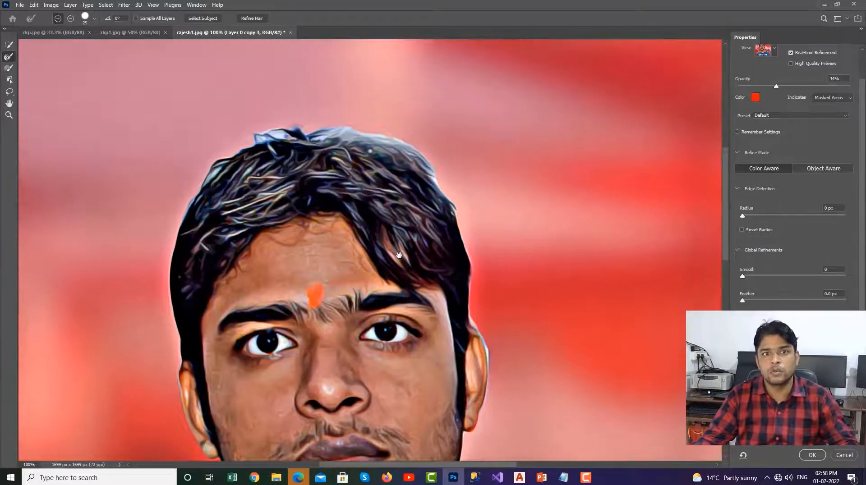
Step: Refine the selection along the man's hair and the sides of his head with the Refine Edge Brush enlarged to size 40
key("bracketright")
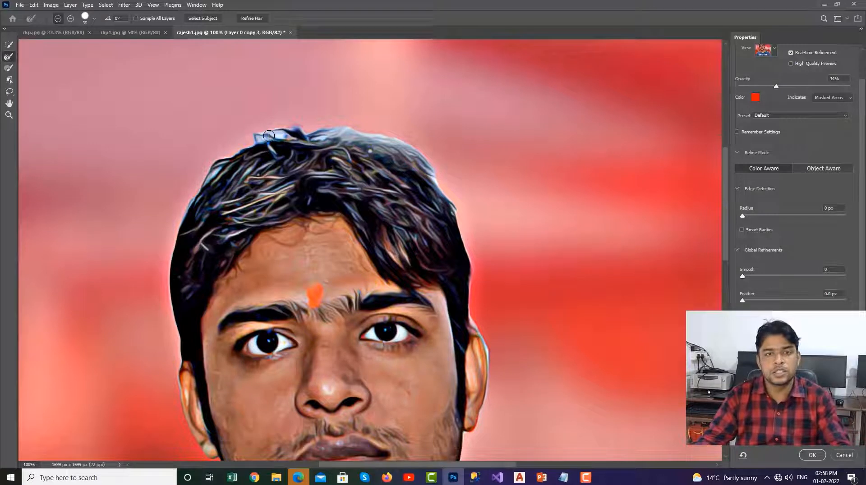
key("bracketright")
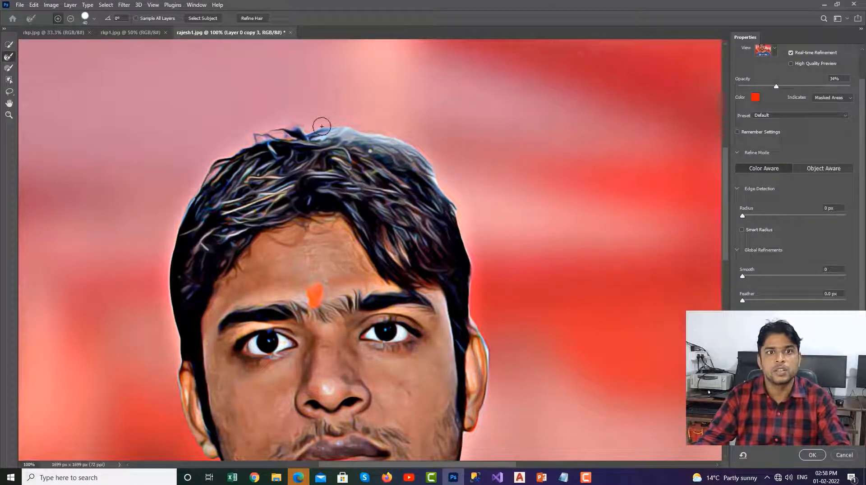
mouse_move(321, 127)
left_mouse_down()
mouse_move(312, 135)
mouse_move(359, 131)
mouse_move(313, 134)
mouse_move(396, 138)
mouse_move(435, 158)
mouse_move(442, 180)
mouse_move(428, 166)
mouse_move(464, 217)
mouse_move(383, 131)
mouse_move(342, 132)
left_mouse_up()
left_click_drag(407, 235, 201, 121)
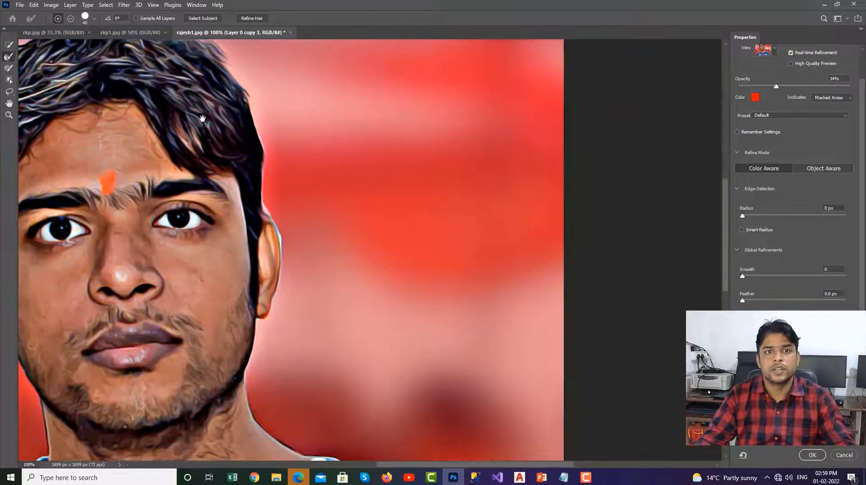
mouse_move(260, 117)
left_mouse_down()
mouse_move(269, 150)
mouse_move(266, 207)
mouse_move(283, 248)
mouse_move(279, 211)
mouse_move(288, 271)
mouse_move(455, 178)
mouse_move(476, 185)
mouse_move(247, 92)
mouse_move(298, 185)
mouse_move(333, 187)
left_mouse_up()
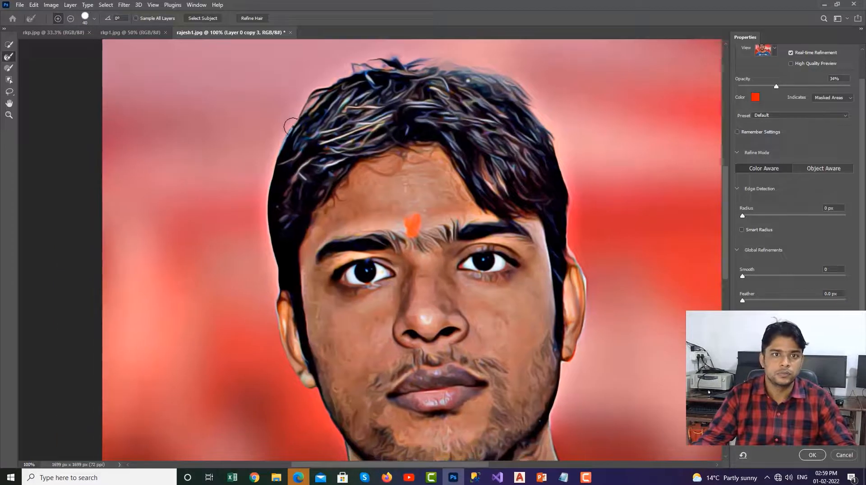
mouse_move(275, 157)
left_mouse_down()
mouse_move(263, 205)
mouse_move(264, 220)
mouse_move(270, 152)
mouse_move(269, 250)
mouse_move(313, 97)
left_mouse_up()
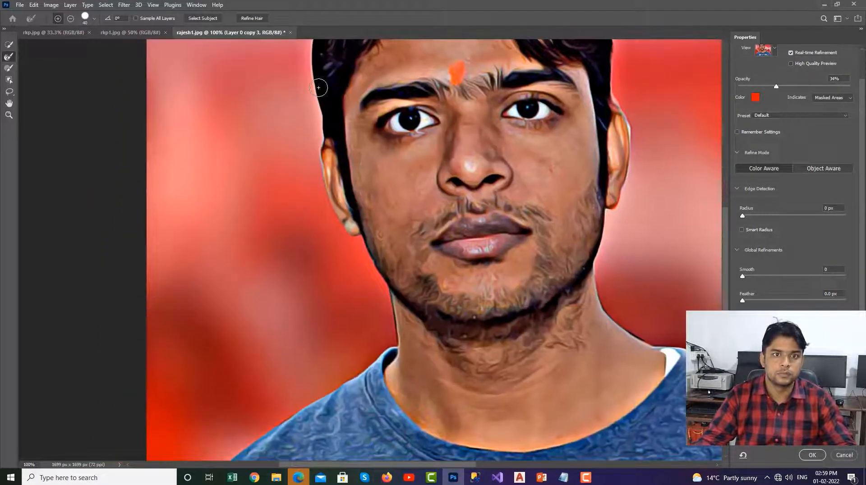
mouse_move(312, 143)
left_mouse_down()
mouse_move(326, 211)
mouse_move(357, 224)
left_mouse_up()
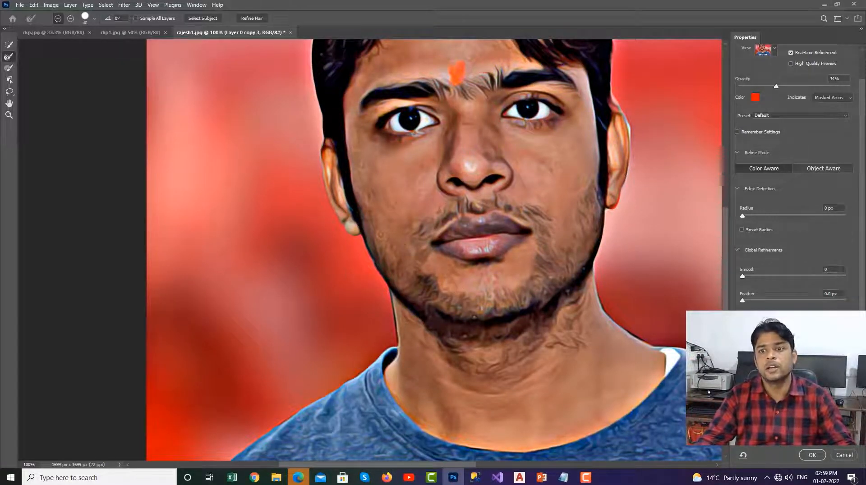
Step: Output the refined selection as a new layer with a layer mask
left_click(811, 418)
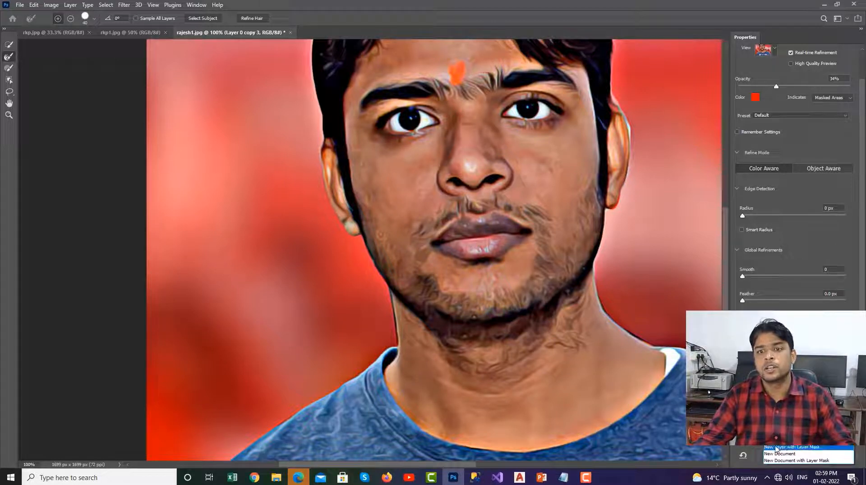
left_click(812, 448)
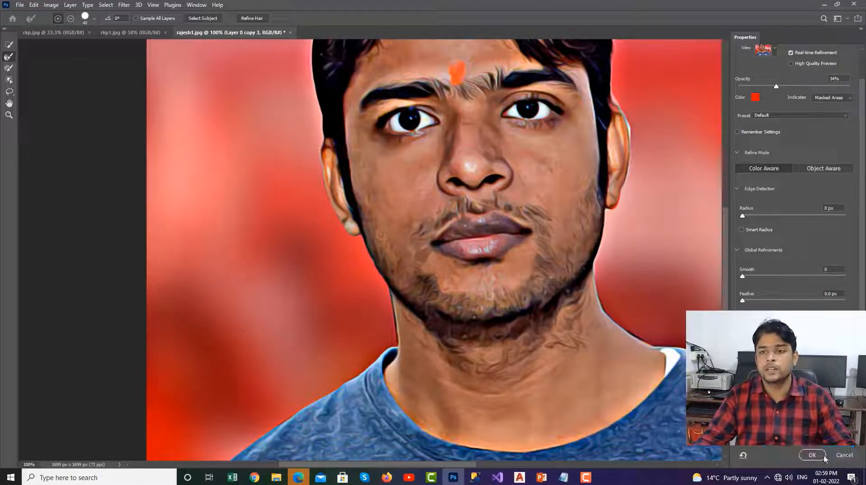
left_click(810, 455)
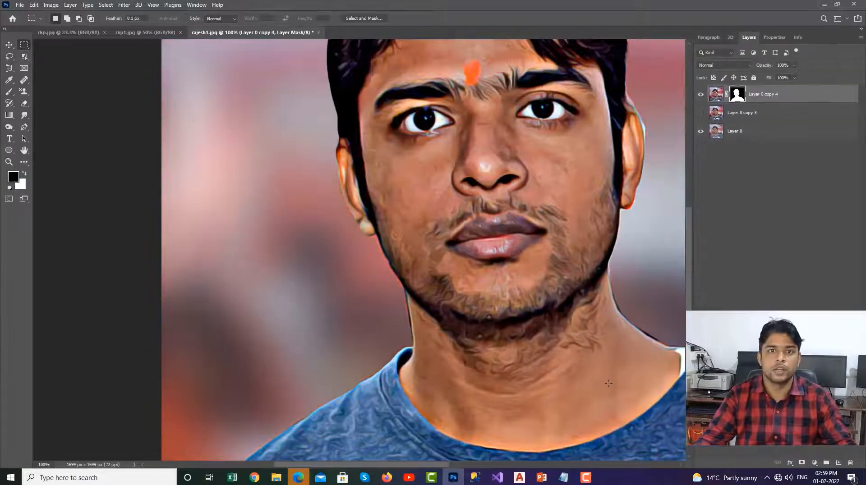
Step: Hide Layer 0 and copy the cutout with a rectangular marquee selection around the whole canvas
key("ctrl+minus")
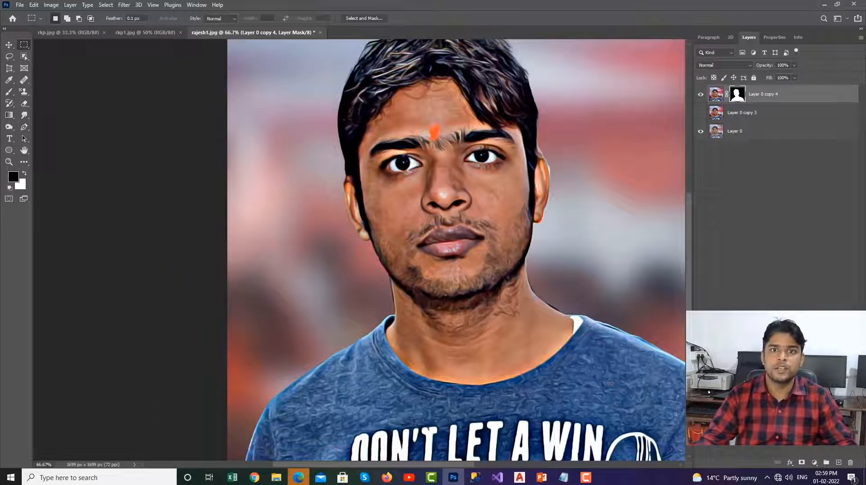
left_click(701, 135)
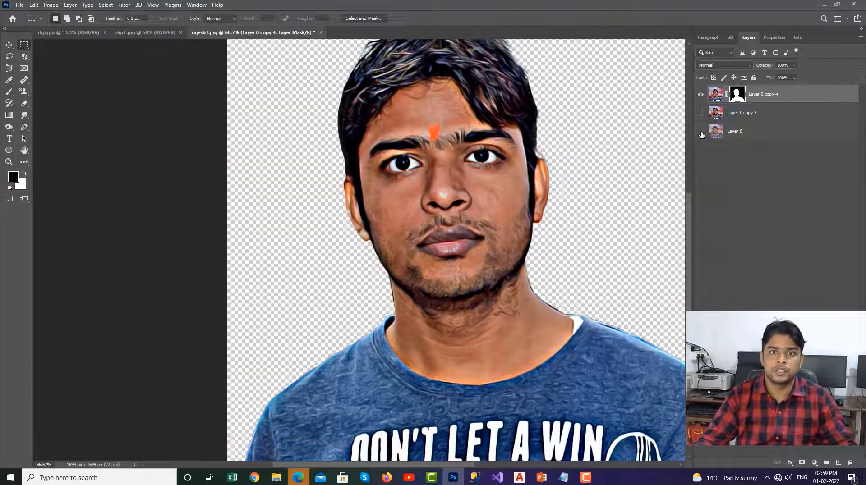
key("ctrl+minus")
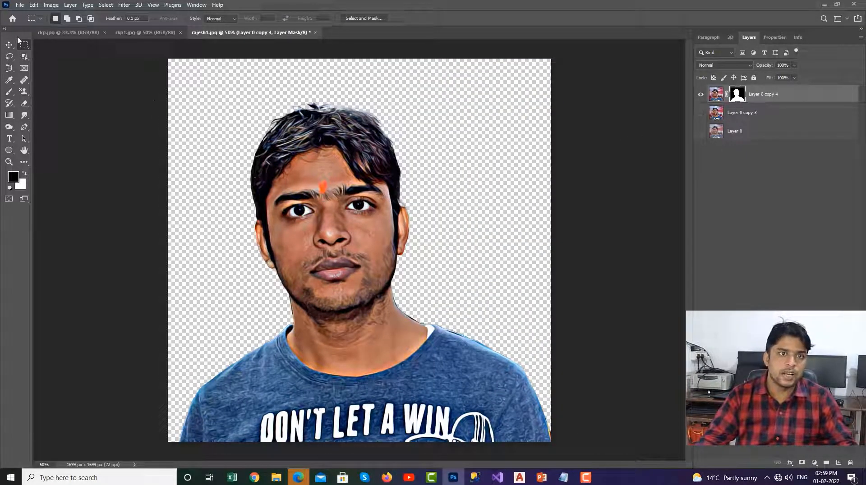
left_click_drag(165, 60, 575, 460)
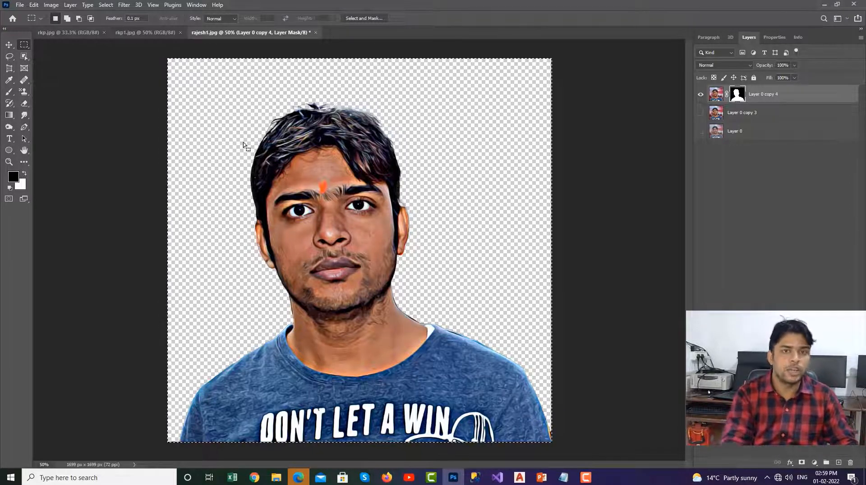
Step: Create a new document from the HDTV 1080p film and video preset, 1920 x 1080 px, and hide its guides
key("ctrl+n")
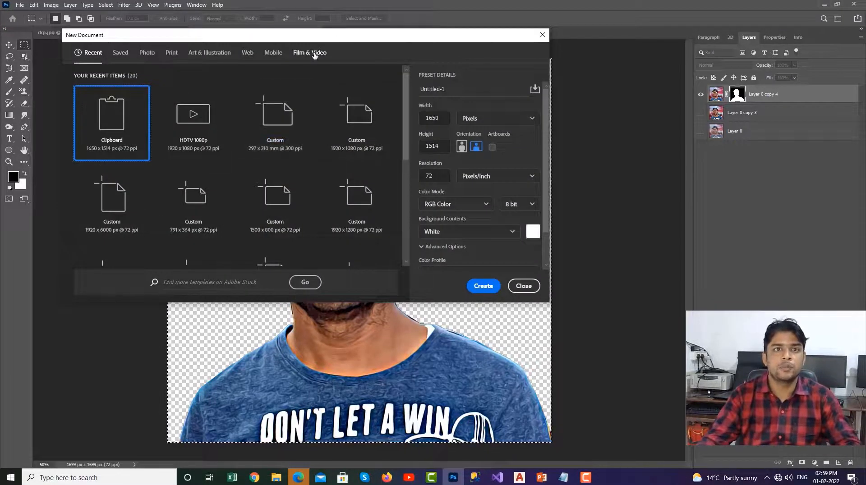
left_click(310, 53)
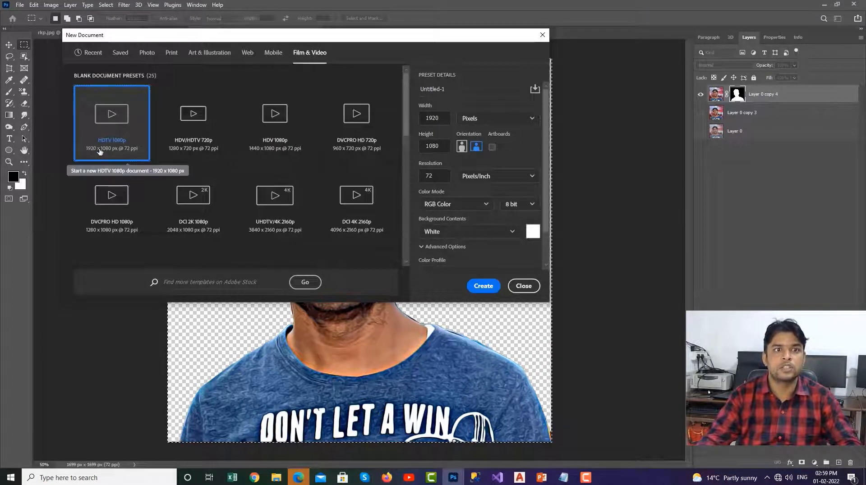
left_click(484, 286)
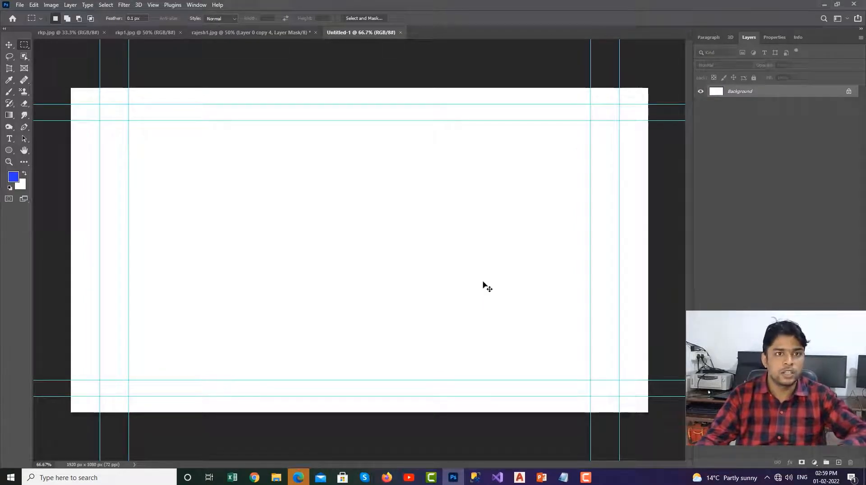
key("ctrl+semicolon")
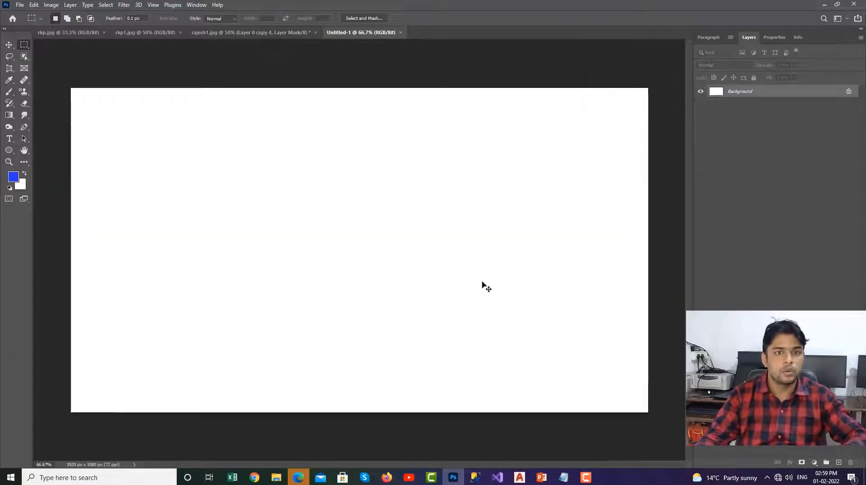
Step: Paste the cutout portrait into the new document, scale it to about 70%, and position it with the shirt meeting the bottom edge
key("ctrl+v")
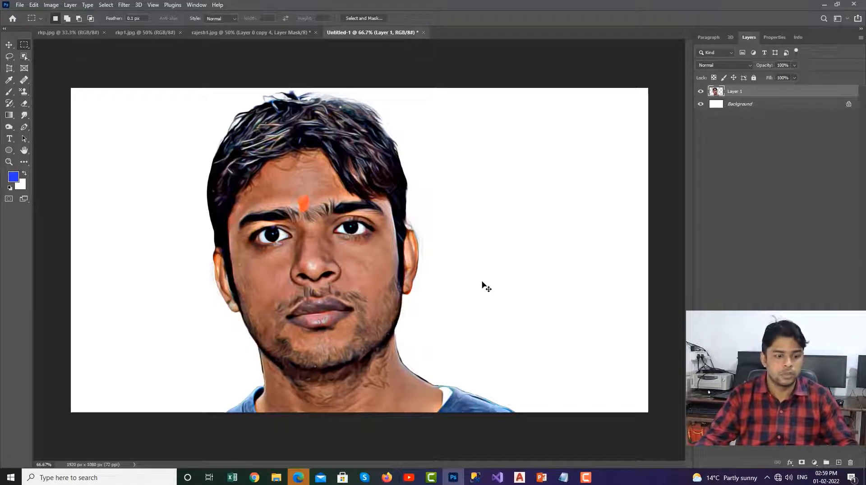
key("ctrl+t")
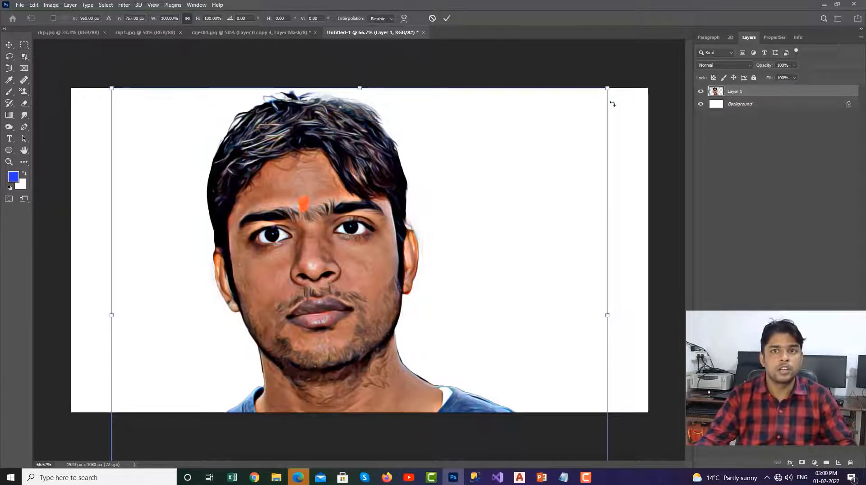
left_click_drag(606, 87, 439, 261)
left_click_drag(380, 286, 471, 152)
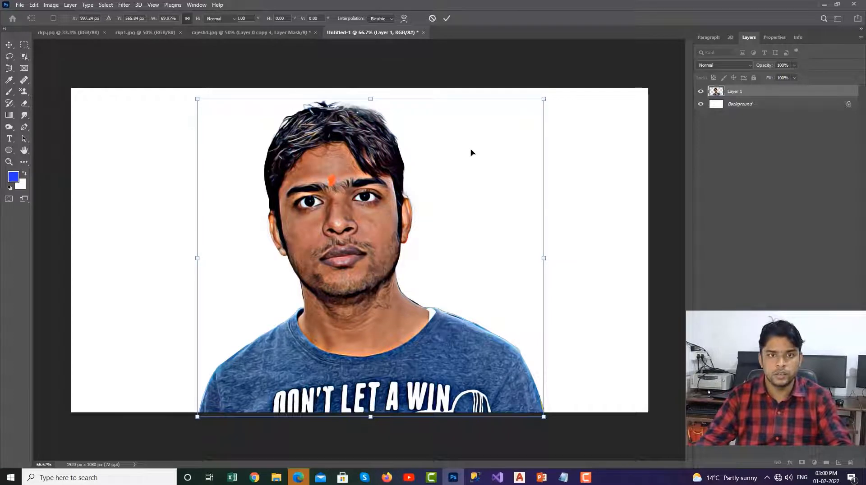
key("Return")
key("m")
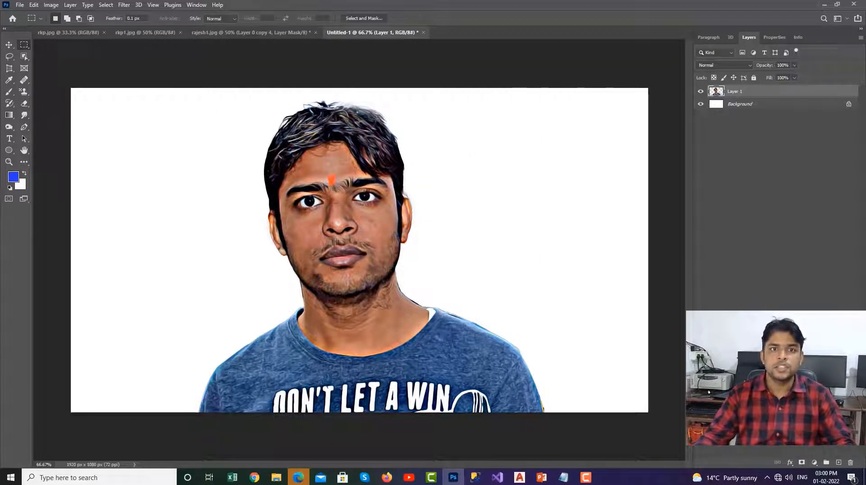
Step: Convert the pasted portrait layer to a smart object
right_click(729, 93)
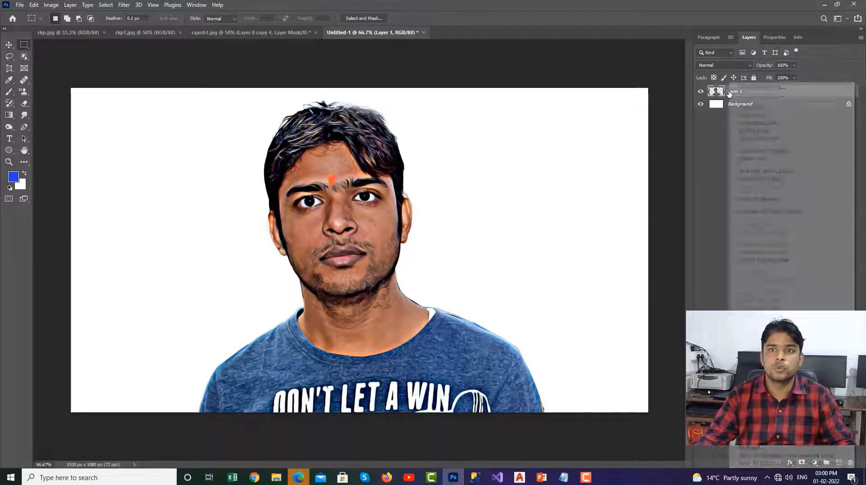
left_click(771, 212)
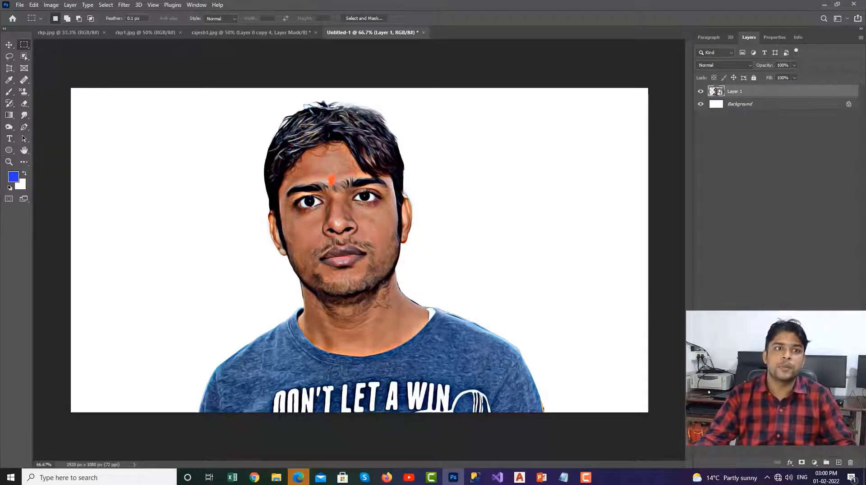
Step: Edit the Gradient tool's custom gradient, adding a blue stop between the dark green and peach stops and a green (#00ff24) stop at 50%
left_click(9, 114)
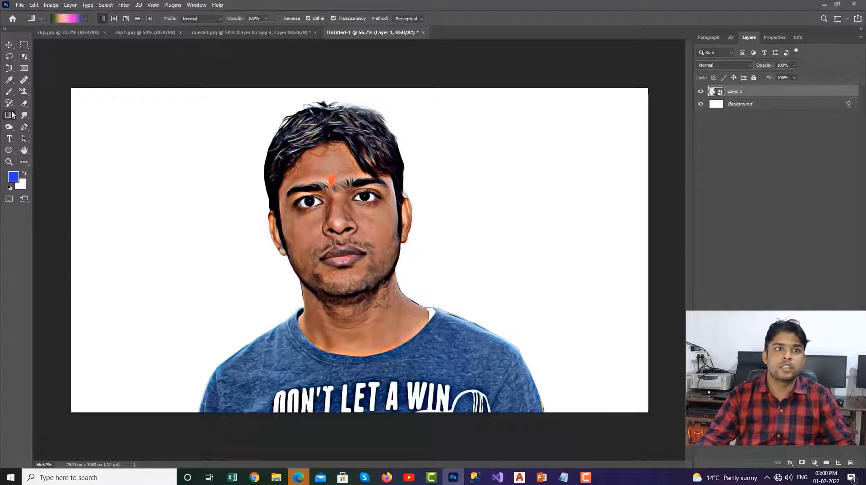
left_click(65, 19)
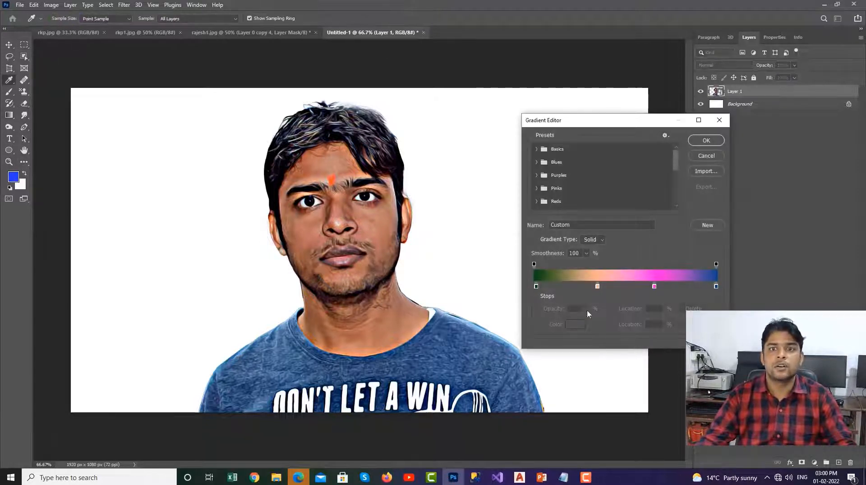
left_click(567, 290)
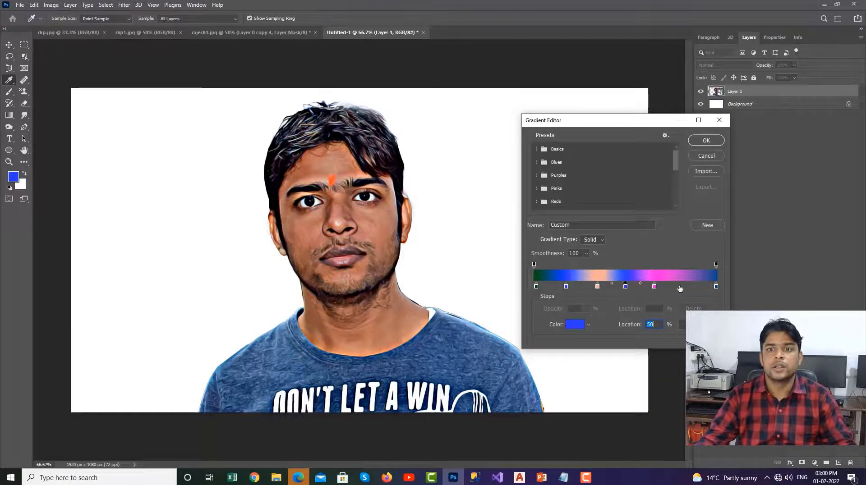
left_click(576, 325)
left_click(650, 251)
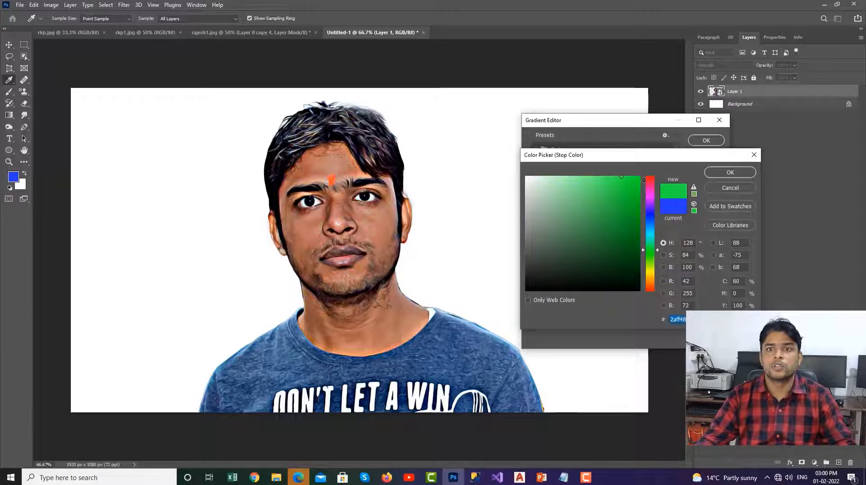
key("Return")
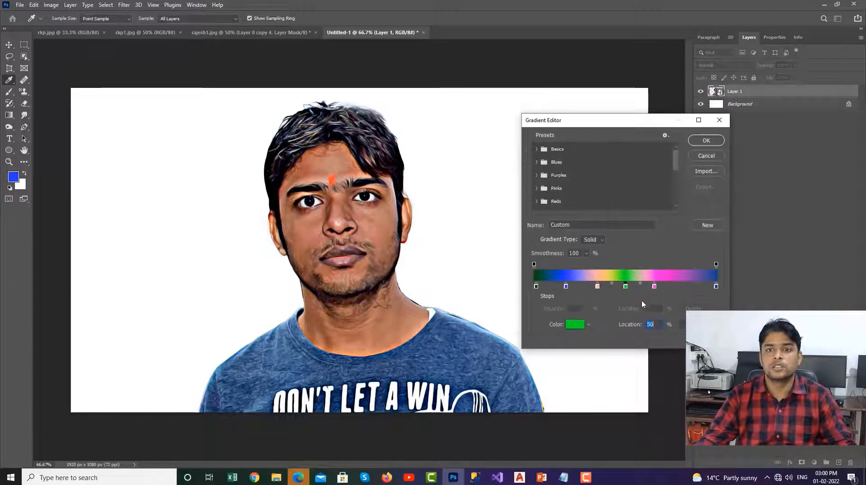
Step: Add a magenta (#f000ff) stop at 80% to the gradient and swap the green stop with the other magenta one so green lies between the magentas
left_click(680, 287)
left_click(574, 325)
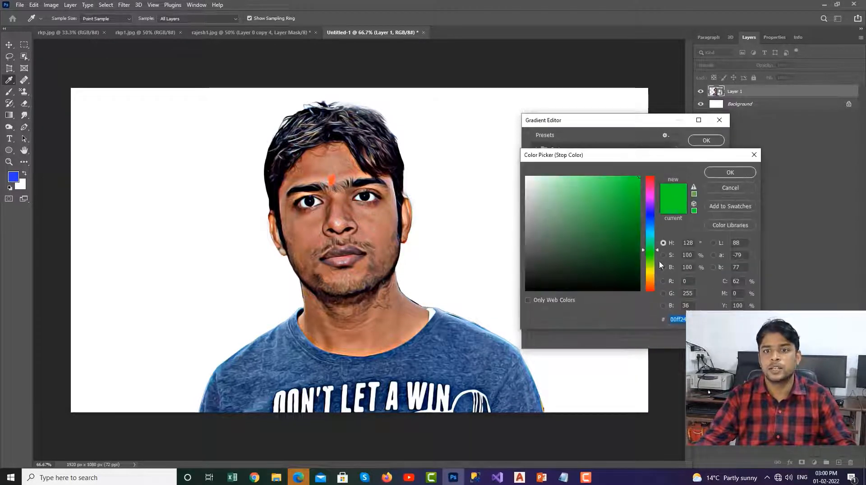
left_click(649, 200)
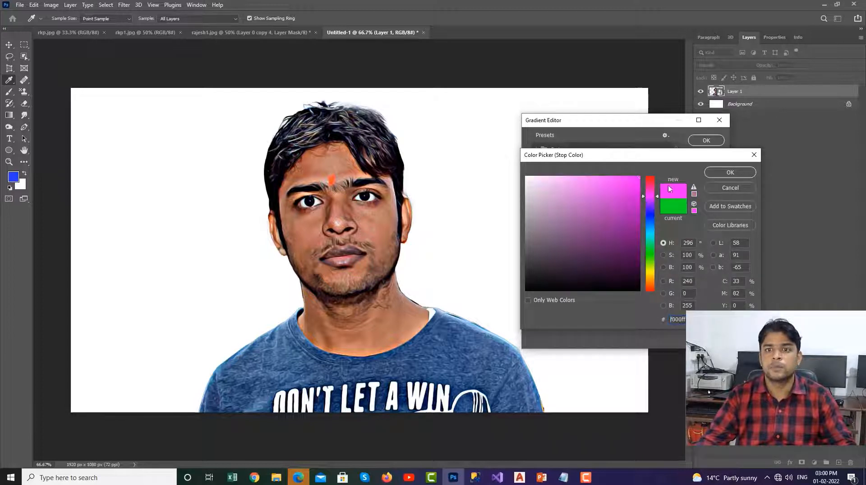
left_click(729, 172)
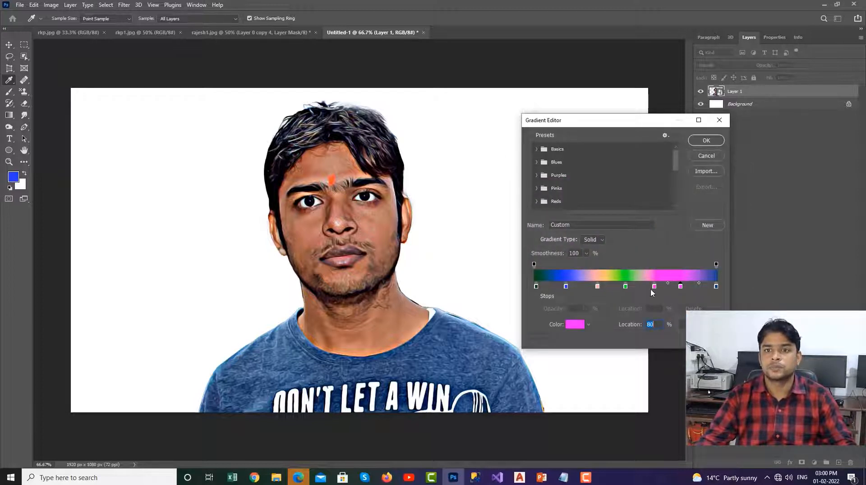
left_click_drag(624, 287, 655, 288)
left_click(712, 142)
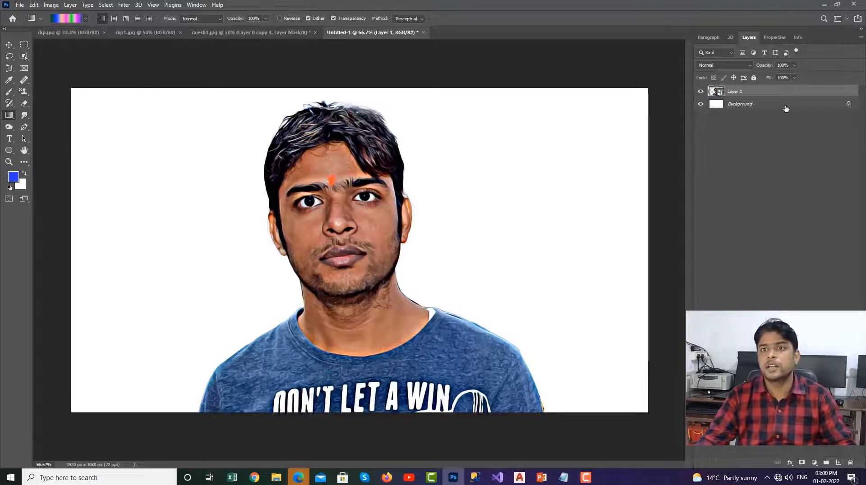
Step: Add a new layer between the background and the portrait and fill it with the custom linear gradient drawn diagonally
left_click(785, 106)
left_click(835, 460)
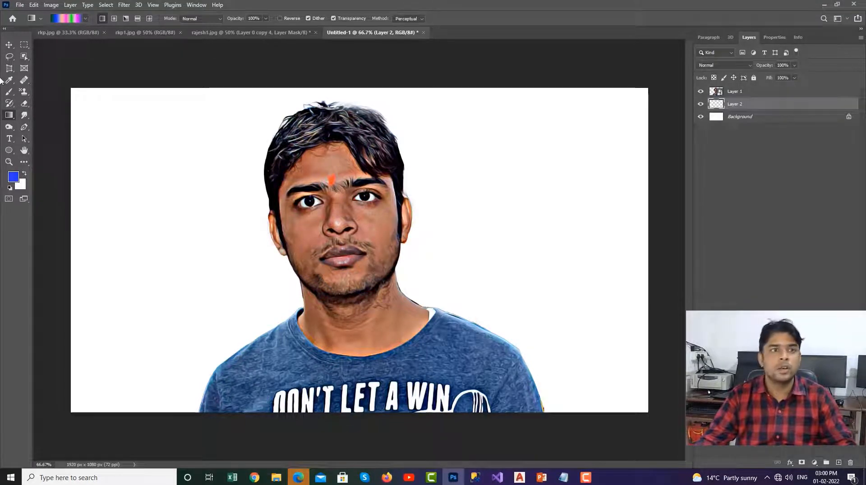
left_click_drag(244, 175, 624, 397)
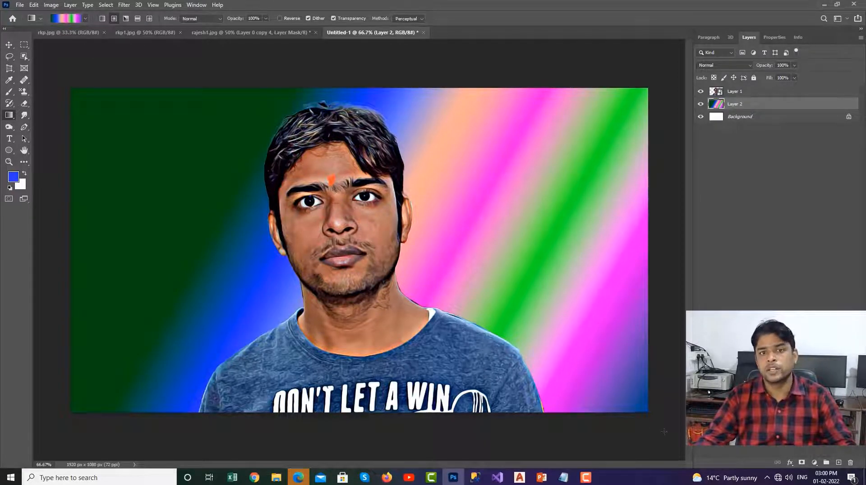
Step: Try the radial gradient style on the new layer, drawing it outward from around the face with different lengths
left_click_drag(342, 220, 664, 432)
left_click_drag(428, 247, 572, 323)
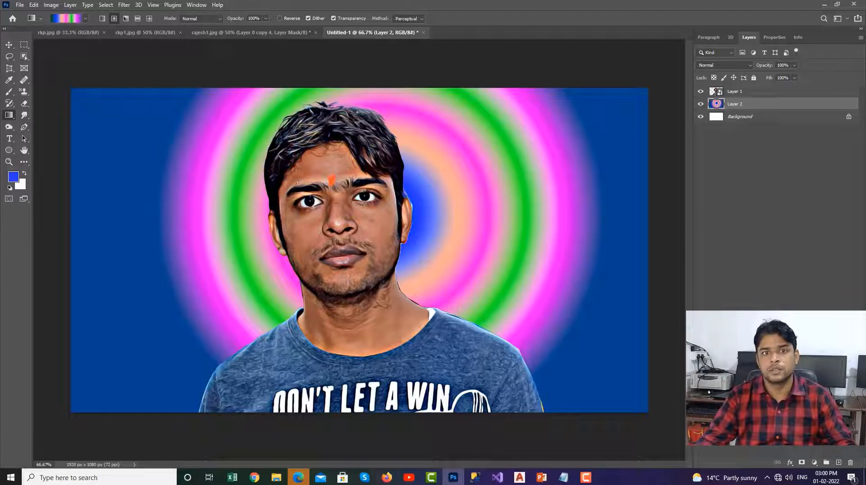
left_click_drag(320, 198, 507, 332)
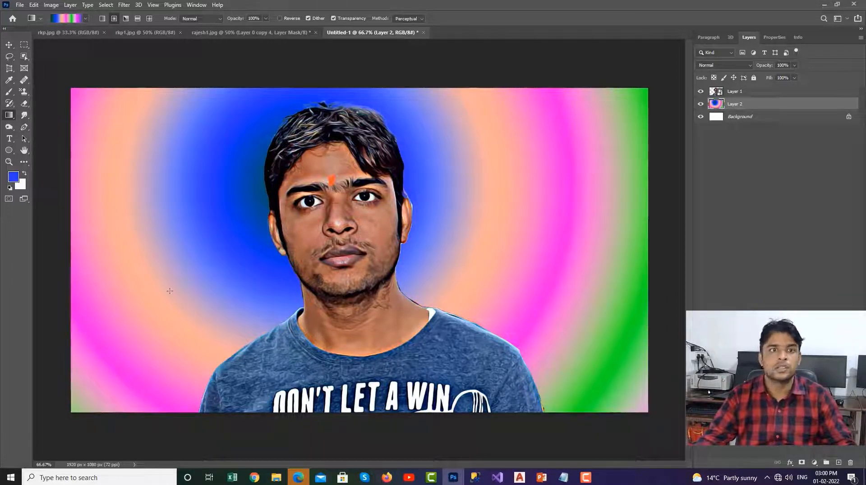
Step: Remove the blue stop next to the dark green and the second magenta stop, moving the green stop to about 74% and the peach stop to 28%
left_click(67, 18)
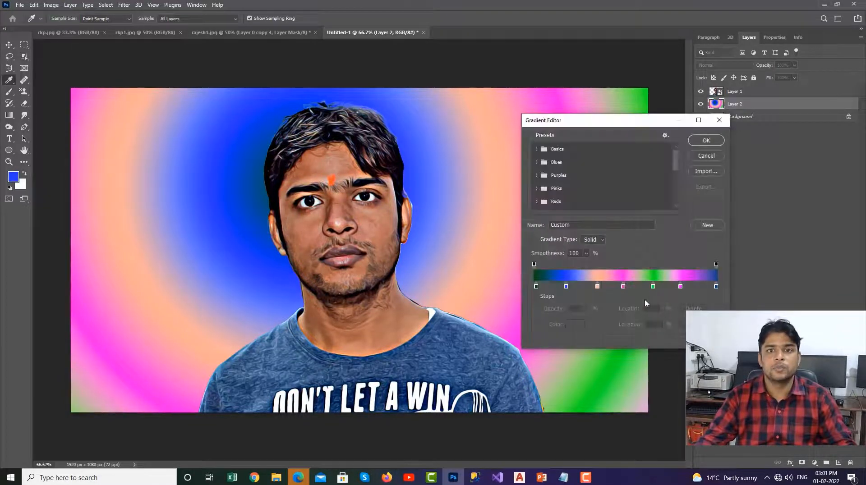
left_click_drag(565, 286, 683, 363)
left_click_drag(654, 288, 670, 290)
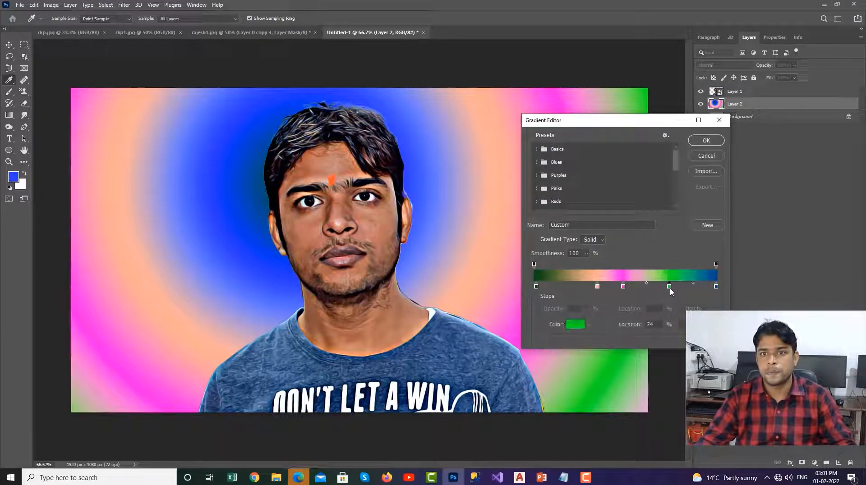
left_click_drag(598, 287, 585, 287)
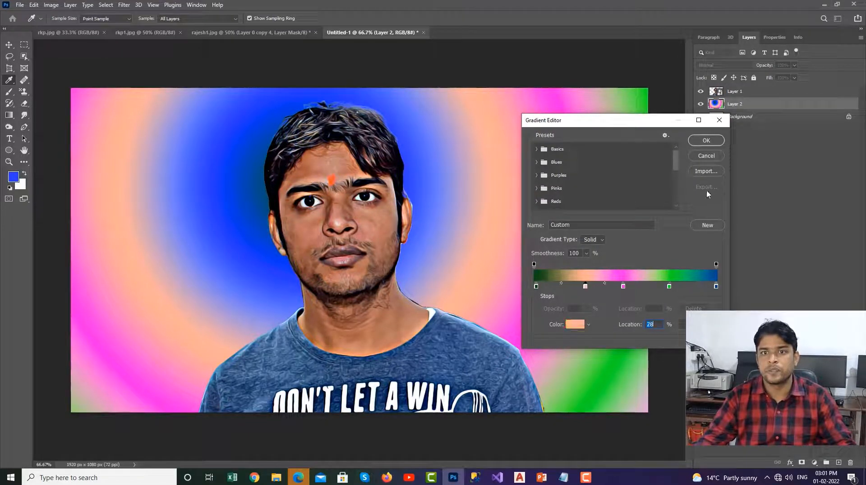
left_click(714, 142)
Step: Redraw the edited radial gradient behind the portrait, trying several centres and radii
left_click_drag(332, 180, 521, 323)
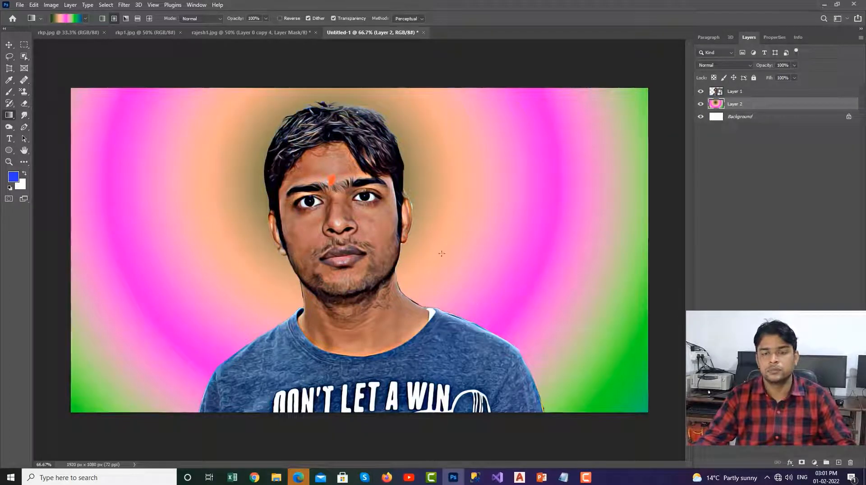
left_click_drag(436, 252, 599, 374)
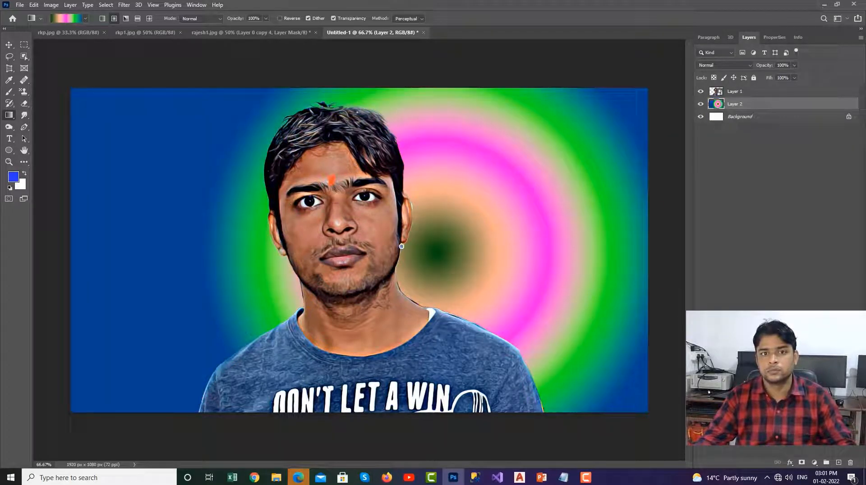
left_click_drag(401, 247, 596, 399)
left_click_drag(309, 222, 649, 406)
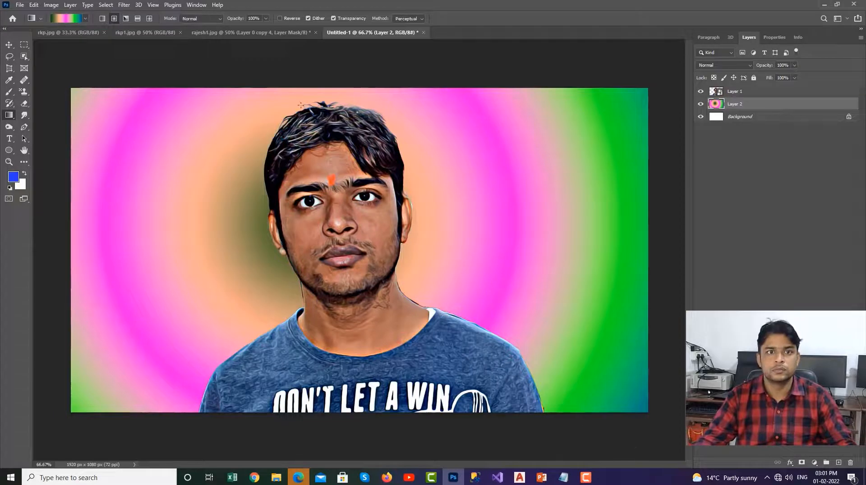
Step: Switch the gradient to the diamond style and draw it behind the portrait at several angles
left_click(149, 18)
left_click_drag(402, 264, 675, 423)
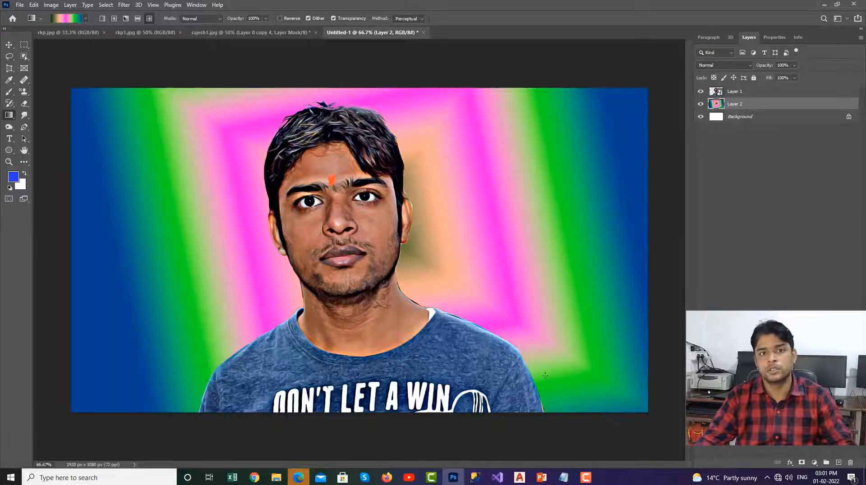
left_click_drag(176, 329, 10, 410)
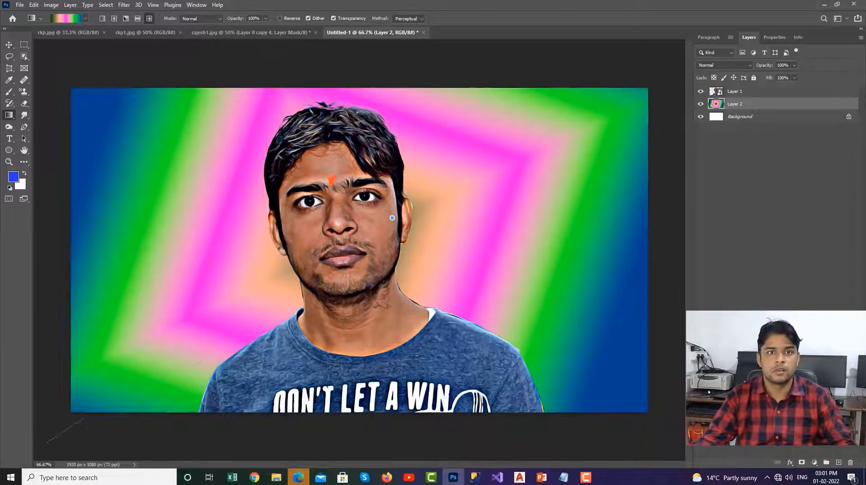
left_click_drag(47, 442, 1, 446)
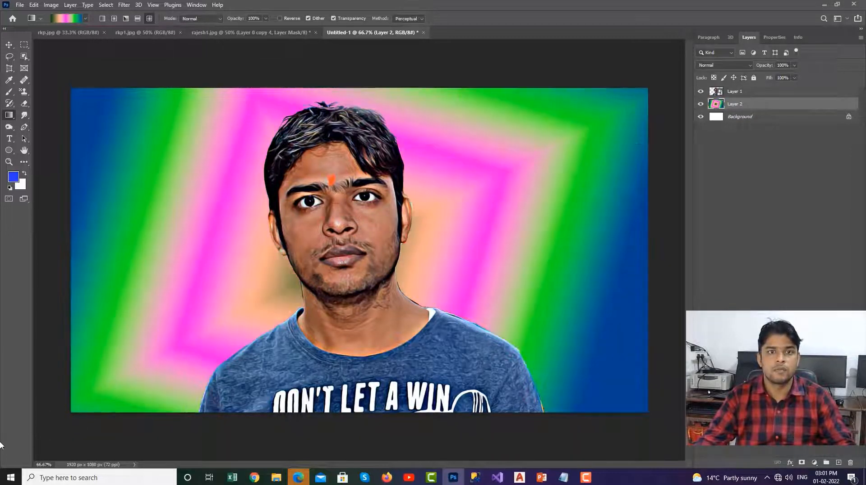
Step: Remove the gradient's peach stop, move the magenta stop to 35%, and redraw the diamond gradient from the face toward the lower-right canvas corner
left_click(65, 21)
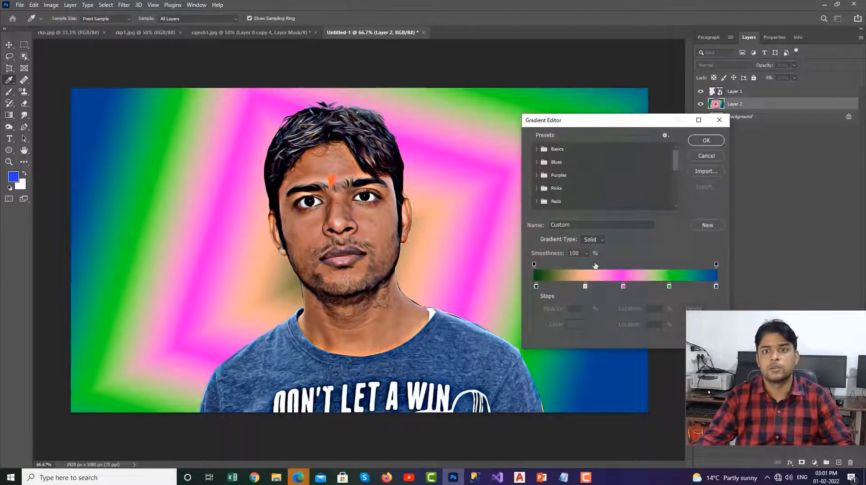
left_click_drag(584, 288, 672, 313)
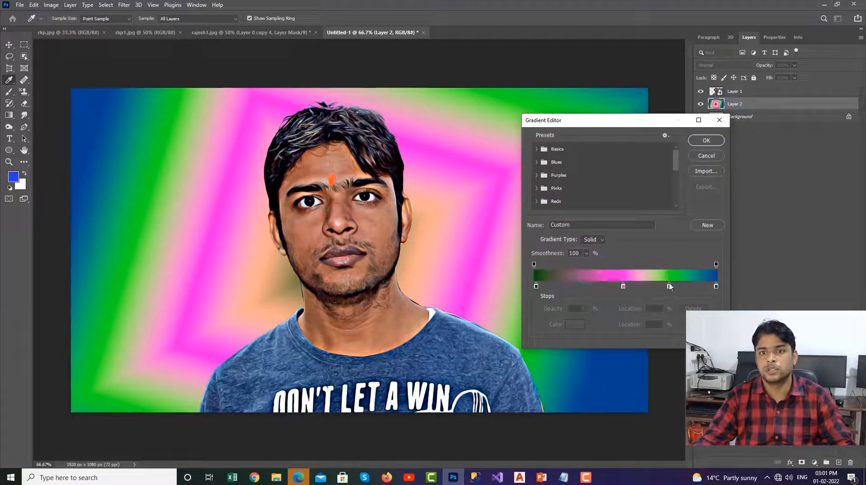
mouse_move(600, 287)
left_mouse_down()
mouse_move(592, 296)
mouse_move(613, 290)
mouse_move(599, 292)
left_mouse_up()
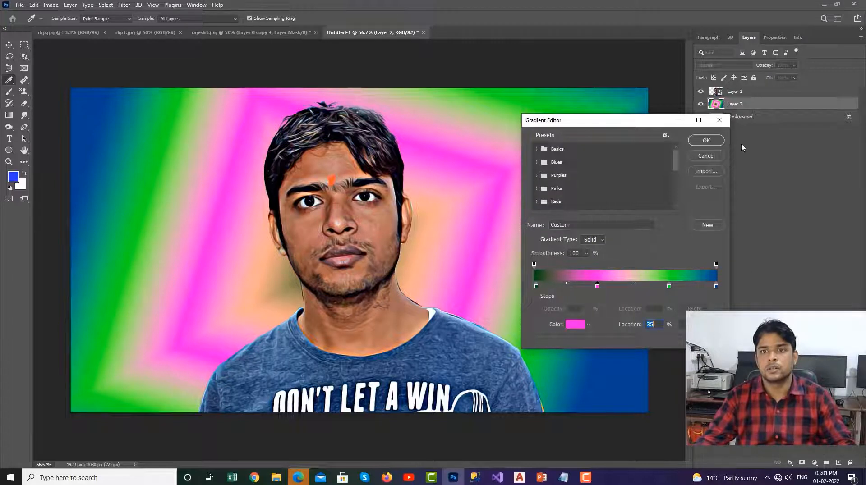
left_click(706, 140)
left_click_drag(307, 203, 706, 448)
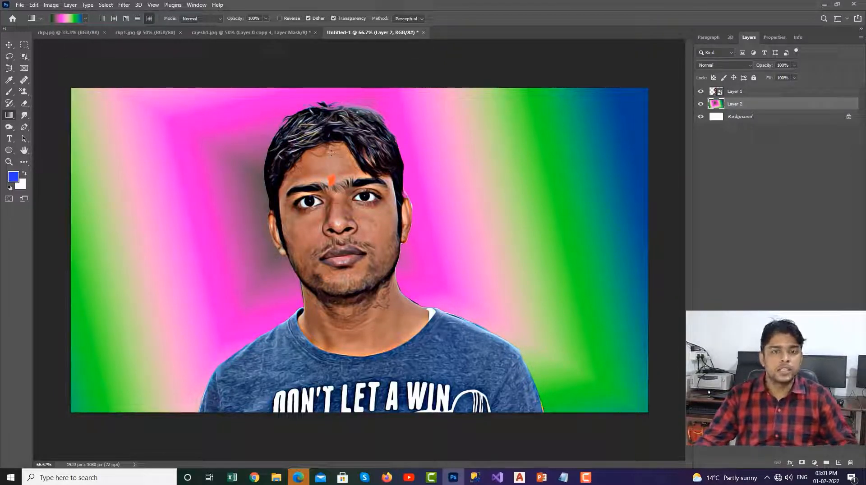
Step: Edit the gradient again, removing the green stop and placing the magenta stop near the middle between dark green and blue
left_click(9, 44)
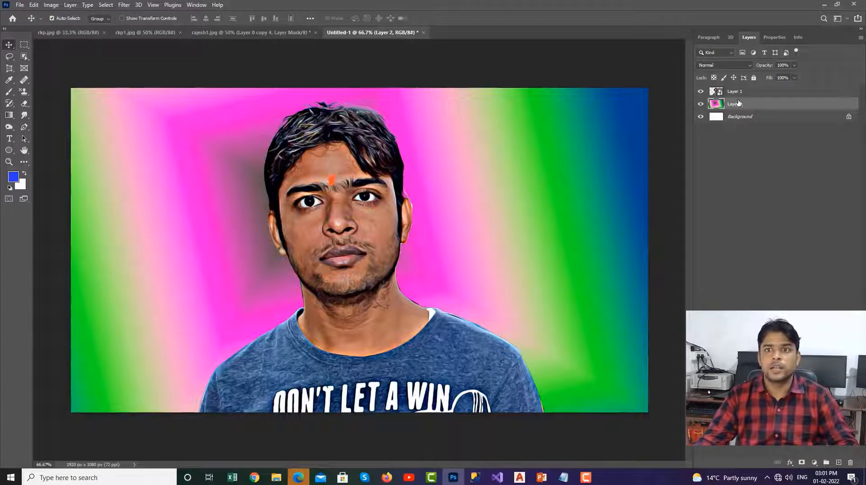
left_click(754, 94)
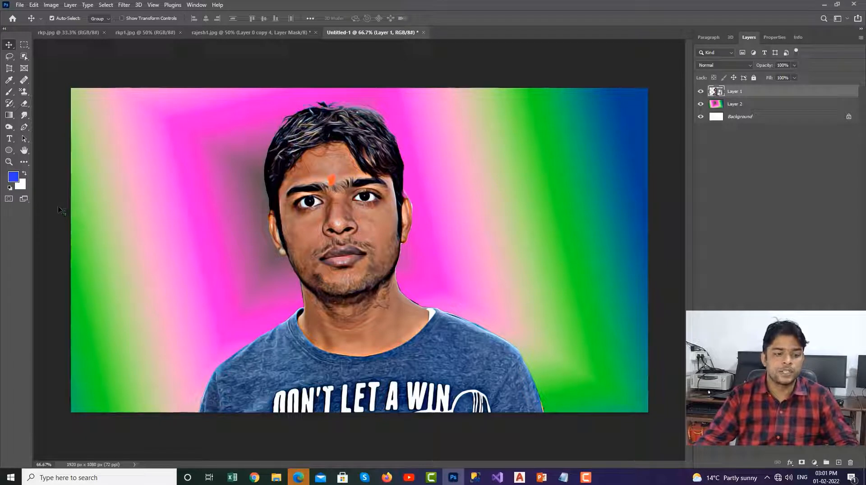
left_click(9, 115)
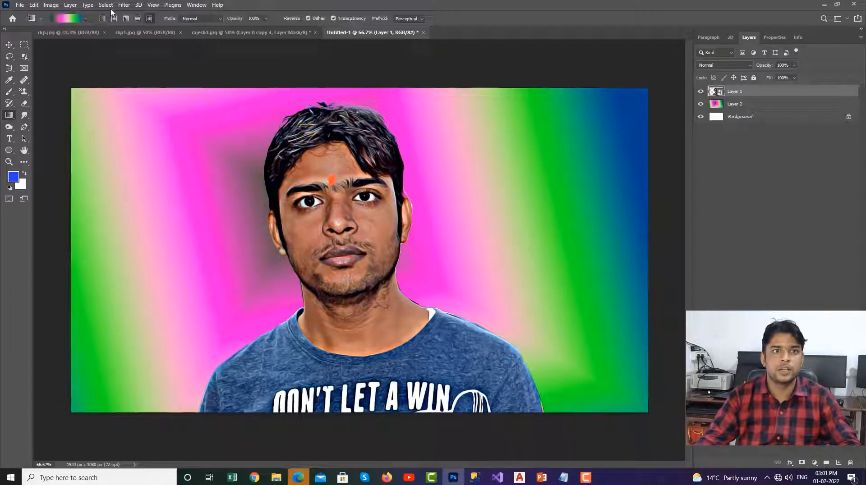
left_click(70, 19)
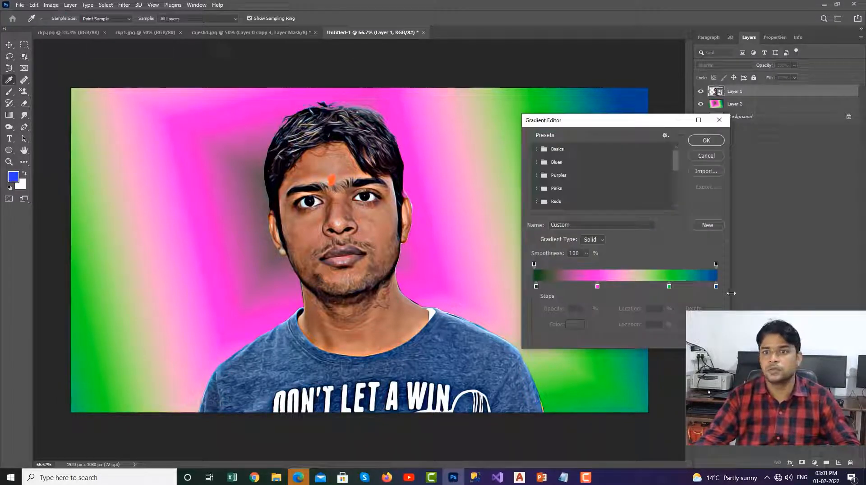
left_click_drag(669, 288, 671, 299)
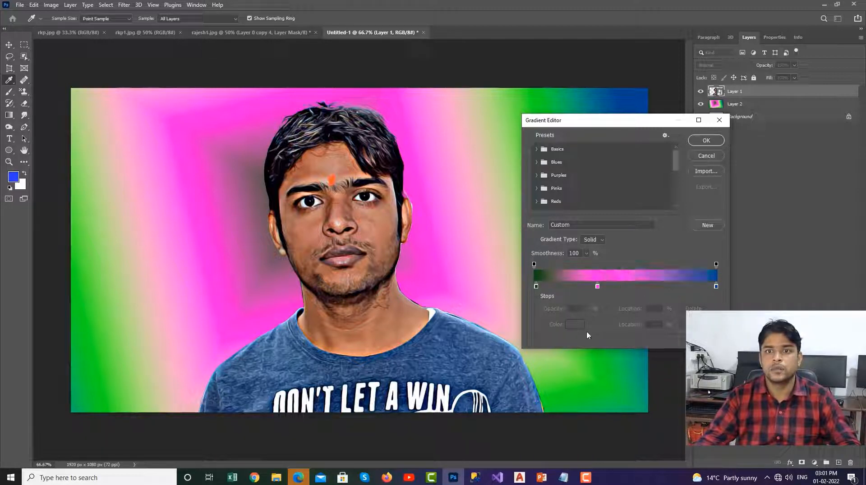
left_click_drag(596, 287, 643, 296)
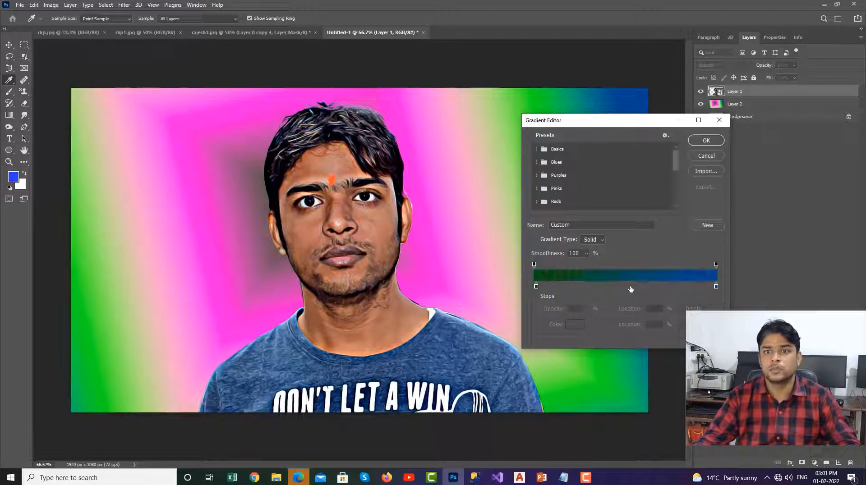
left_click(630, 289)
left_click(717, 143)
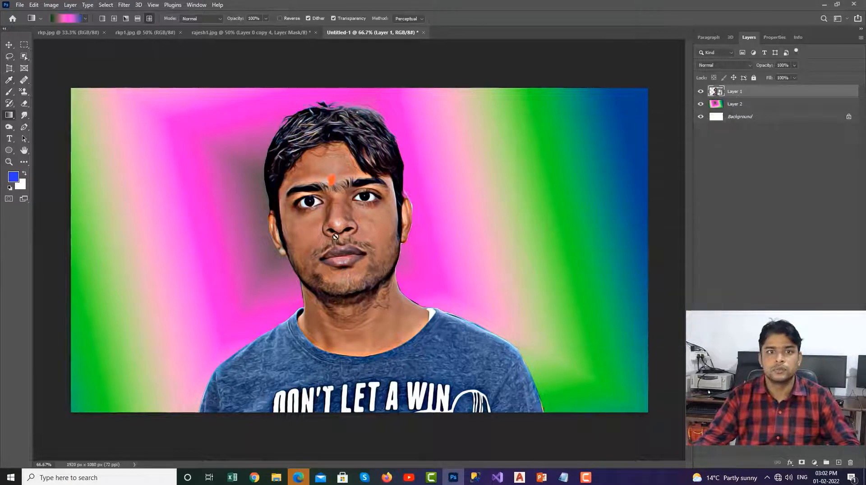
Step: Redraw the diamond gradient on Layer 2 from the middle of the face to the canvas's lower-right corner
left_click(786, 108)
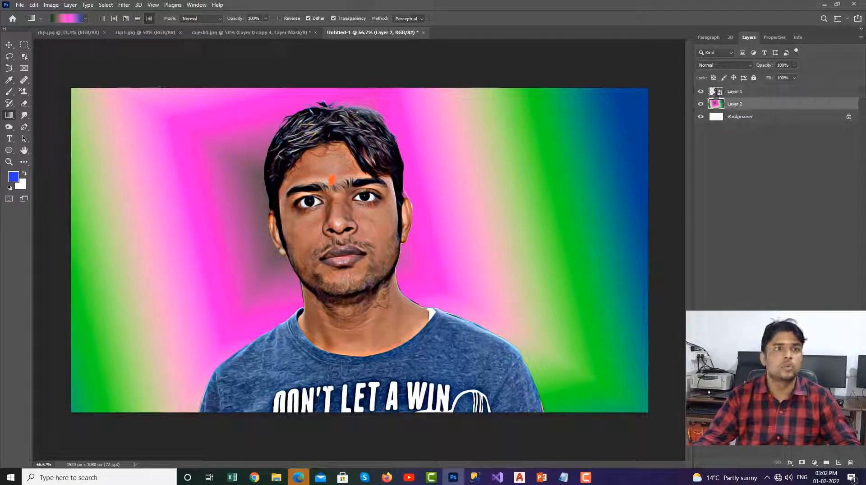
left_click_drag(345, 206, 649, 417)
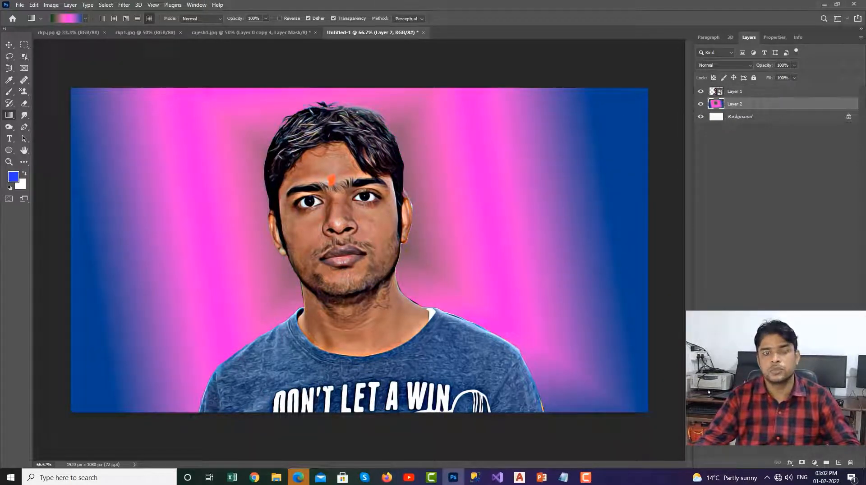
key("v")
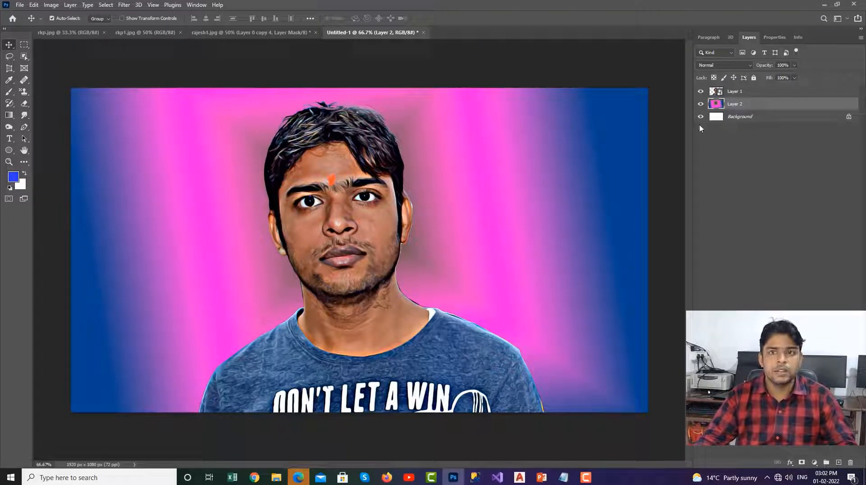
Step: Add a black layer mask that hides the portrait on Layer 1, and ready the Brush tool with white as the foreground colour
left_click(756, 97)
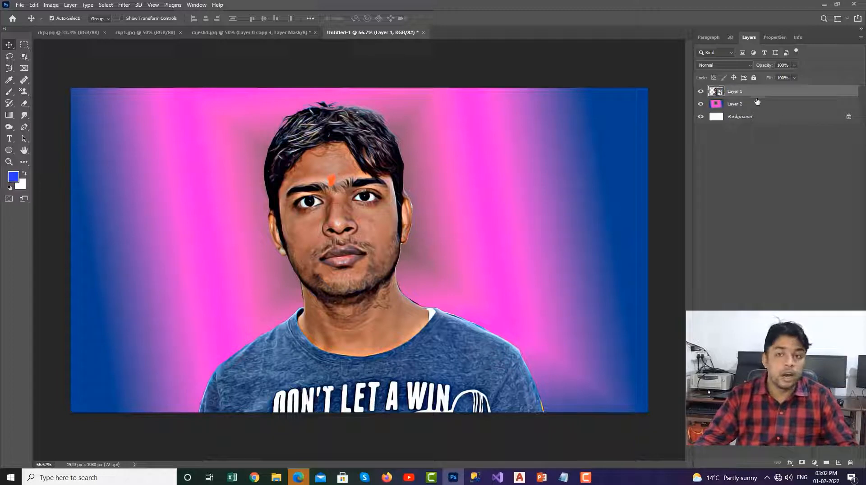
left_click(802, 463, "alt")
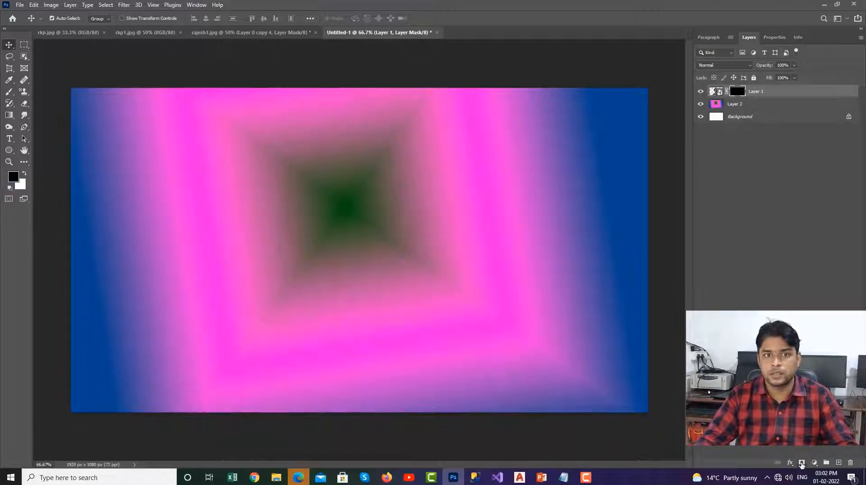
left_click(9, 91)
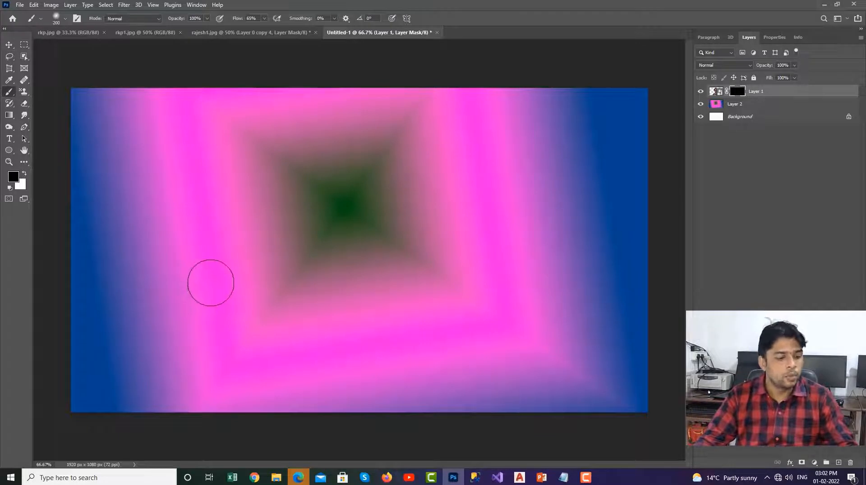
key("x")
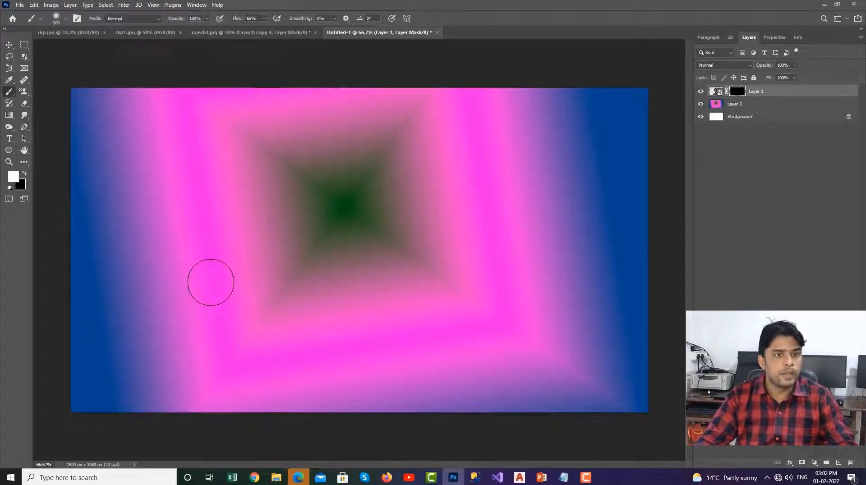
Step: Pick a brush preset, enlarge the brush to 1000 px, and paint white on Layer 1's mask over the face, neck and upper shirt
left_click(66, 19)
double_click(58, 140)
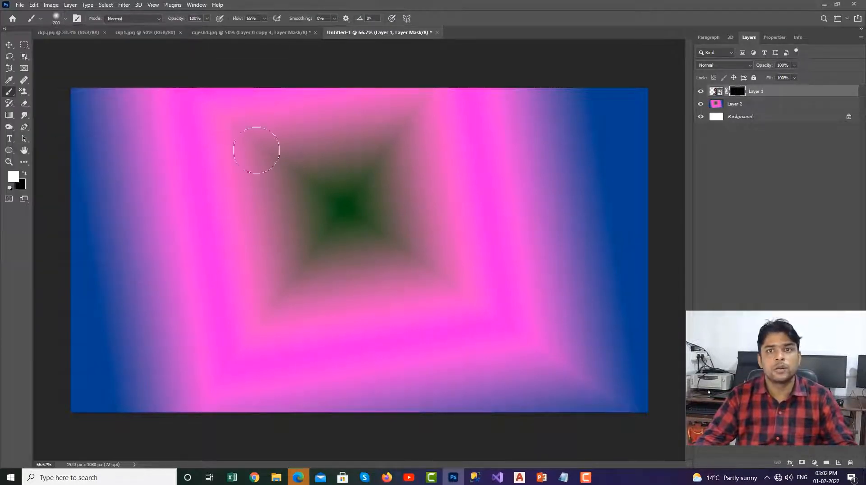
key("bracketright")
key("bracketright")
key("bracketright")
key("bracketright")
key("bracketright")
key("bracketright")
key("bracketright")
key("bracketright")
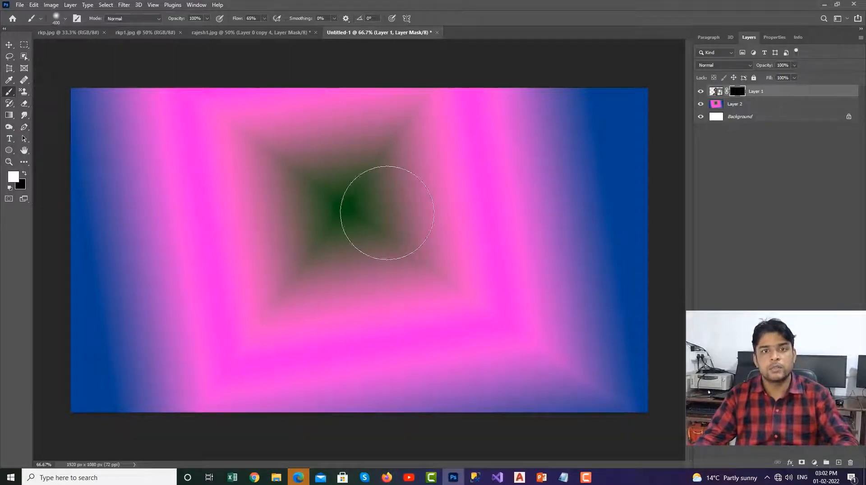
mouse_move(338, 209)
left_mouse_down()
mouse_move(352, 249)
mouse_move(325, 223)
mouse_move(323, 189)
mouse_move(367, 188)
mouse_move(392, 209)
mouse_move(401, 233)
left_mouse_up()
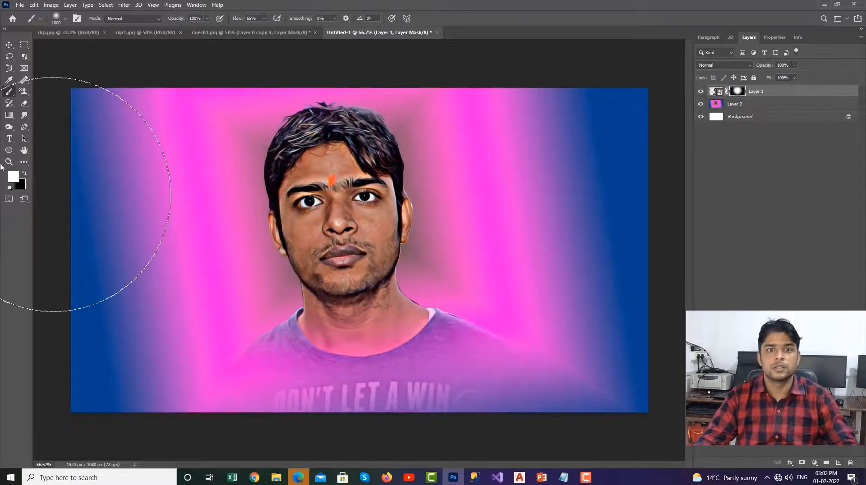
Step: Target Layer 1's image instead of its mask and apply a Surface Blur with radius 5 pixels and threshold 5 levels
left_click(9, 44)
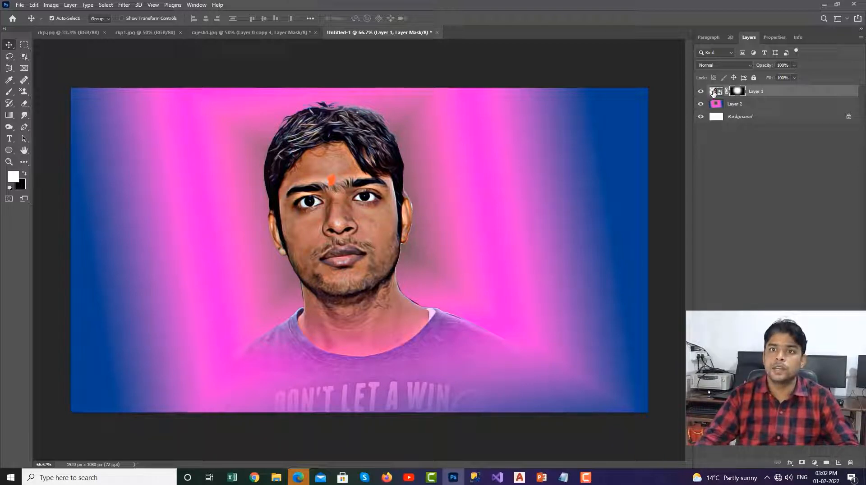
left_click(712, 92)
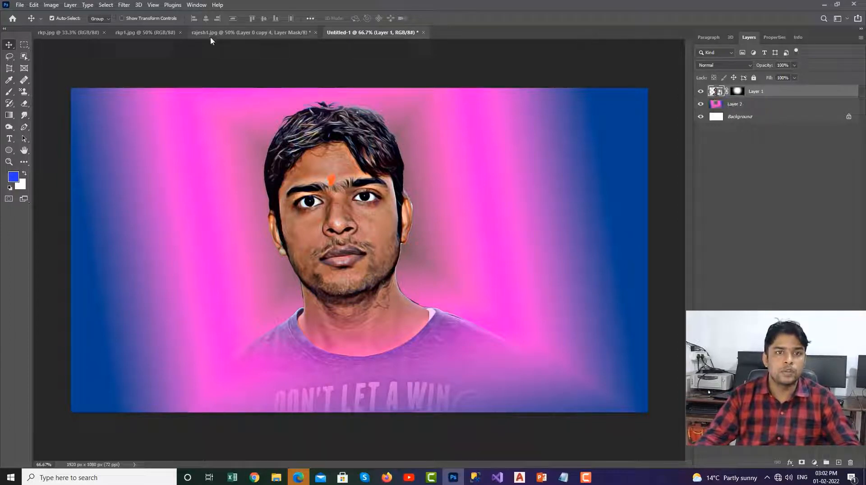
left_click(128, 6)
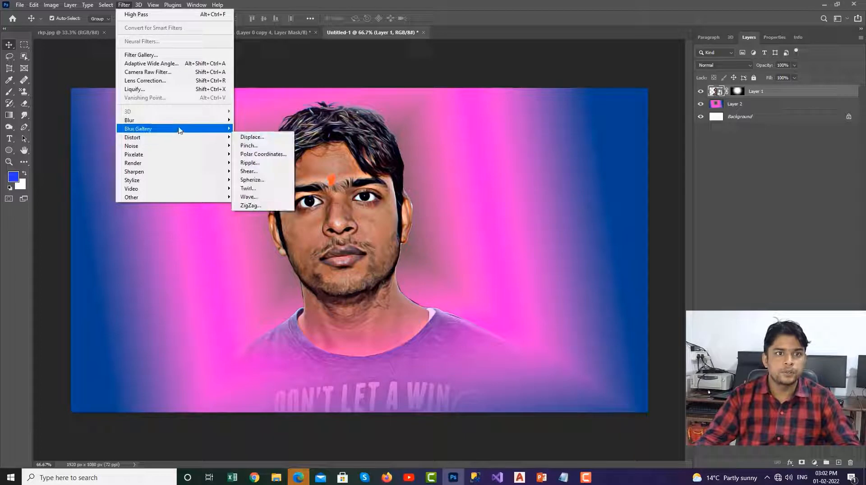
mouse_move(181, 125)
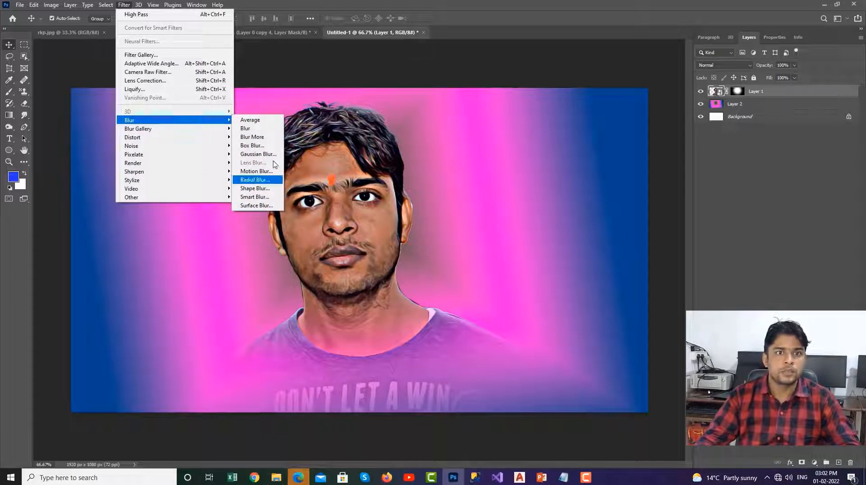
left_click(256, 205)
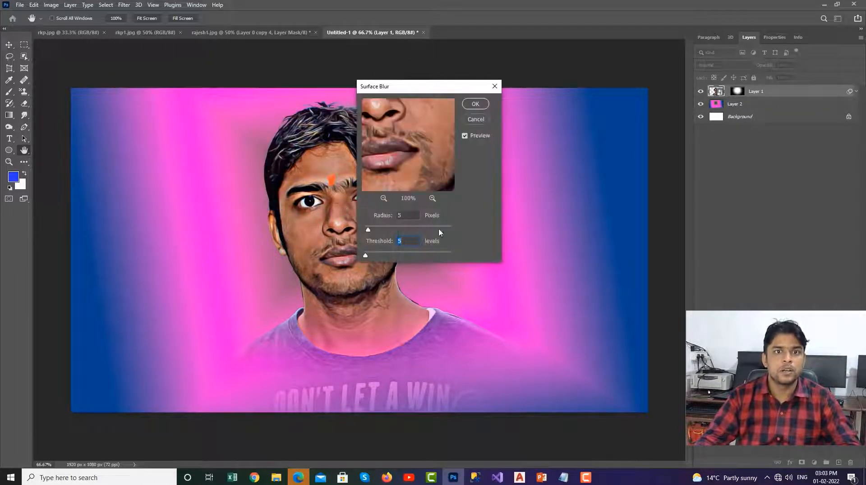
left_click_drag(417, 87, 501, 115)
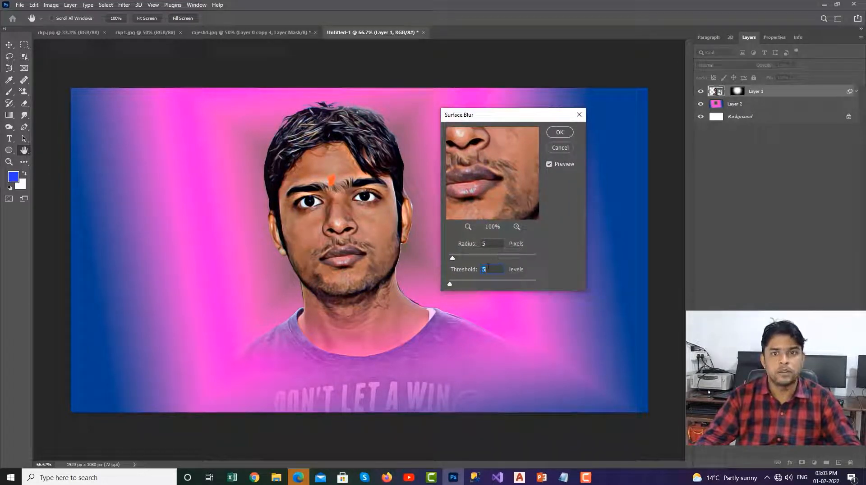
left_click(559, 133)
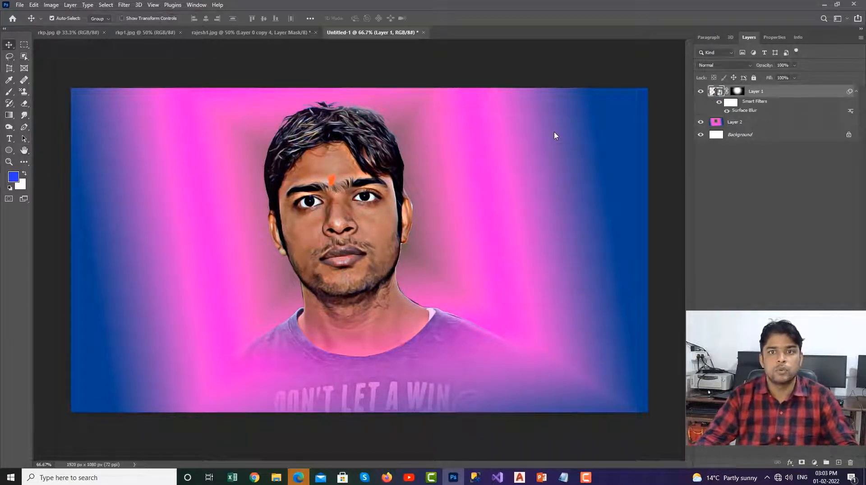
Step: Apply a Vibrance adjustment to the portrait on Layer 1 with Vibrance set to 50
left_click(124, 5)
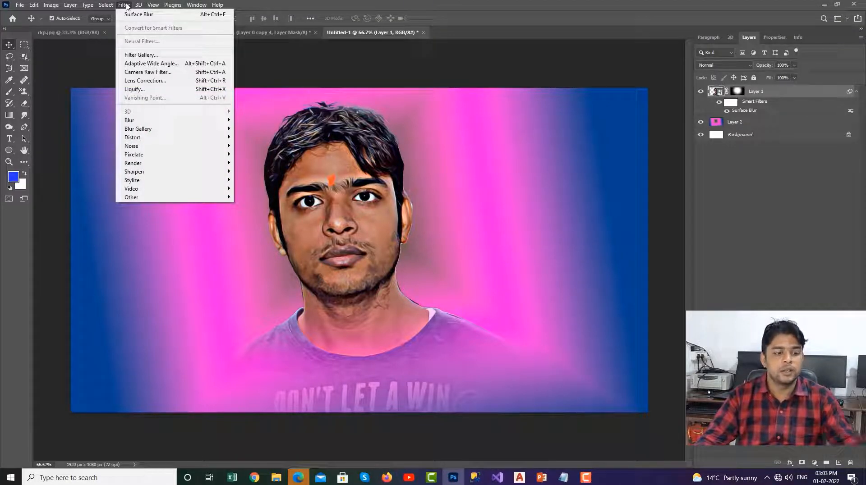
mouse_move(51, 9)
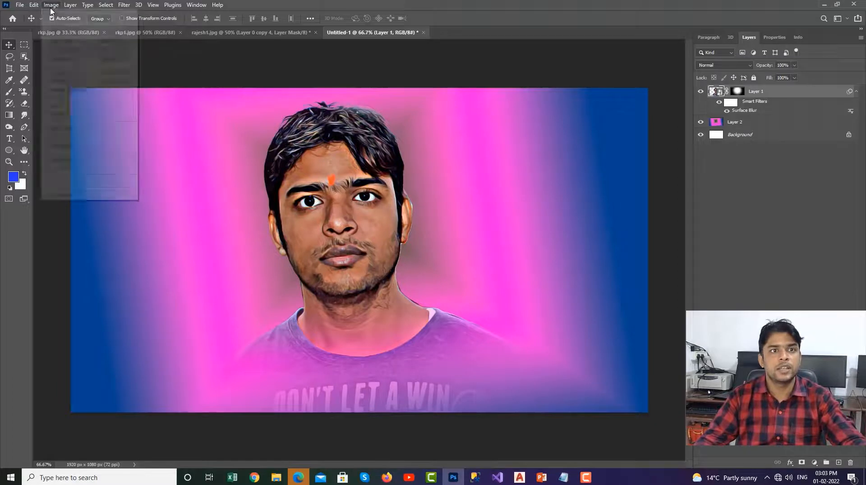
mouse_move(81, 34)
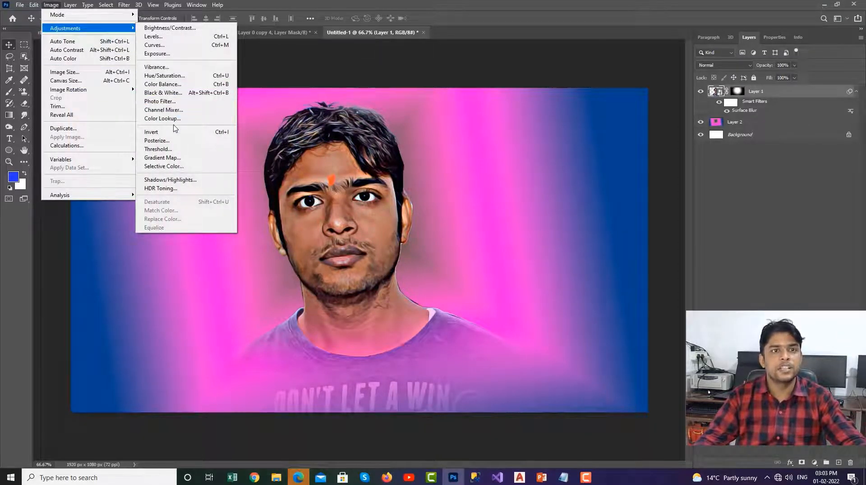
left_click(164, 67)
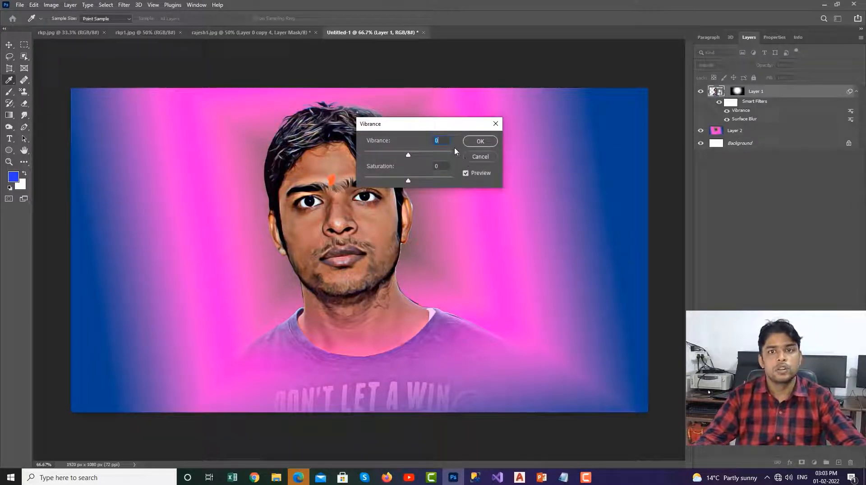
left_click_drag(408, 154, 430, 154)
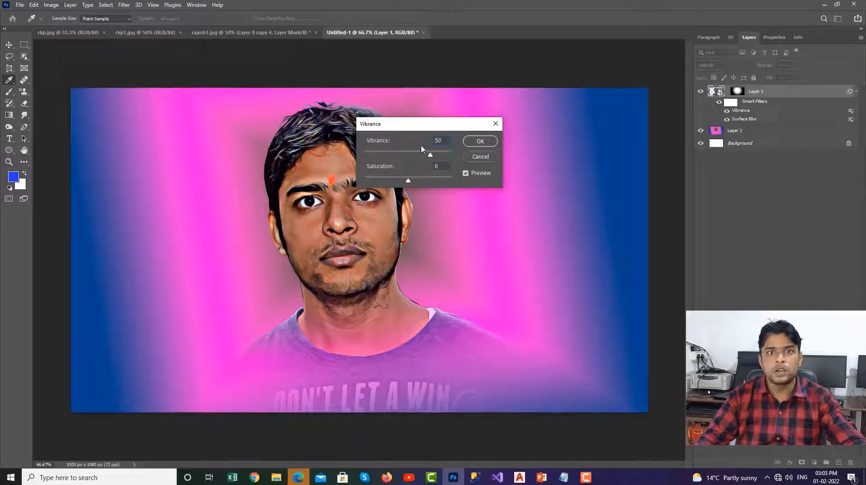
left_click(480, 141)
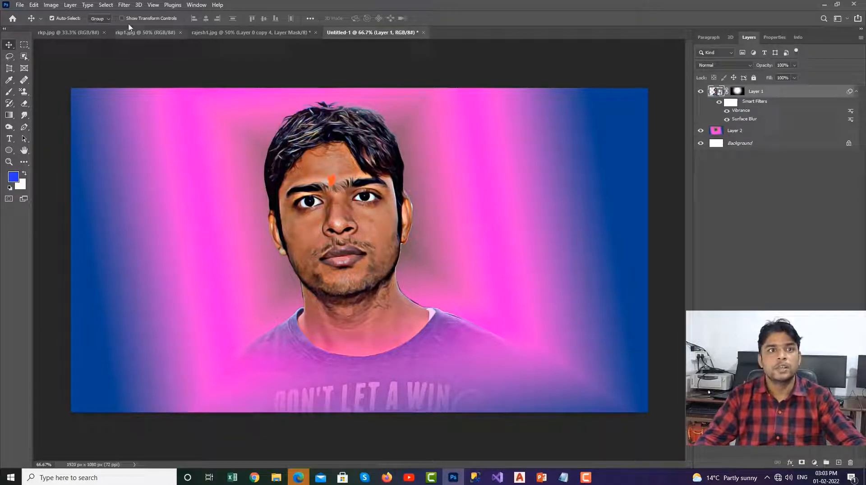
Step: Add an Oil Paint filter to Layer 1 and try Stylization 3.9 and Cleanliness 3.2 while previewing the face
left_click(127, 6)
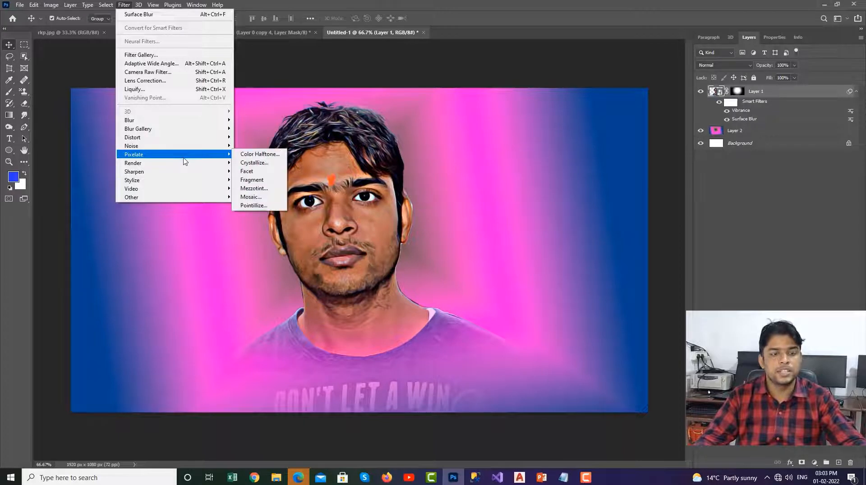
mouse_move(165, 180)
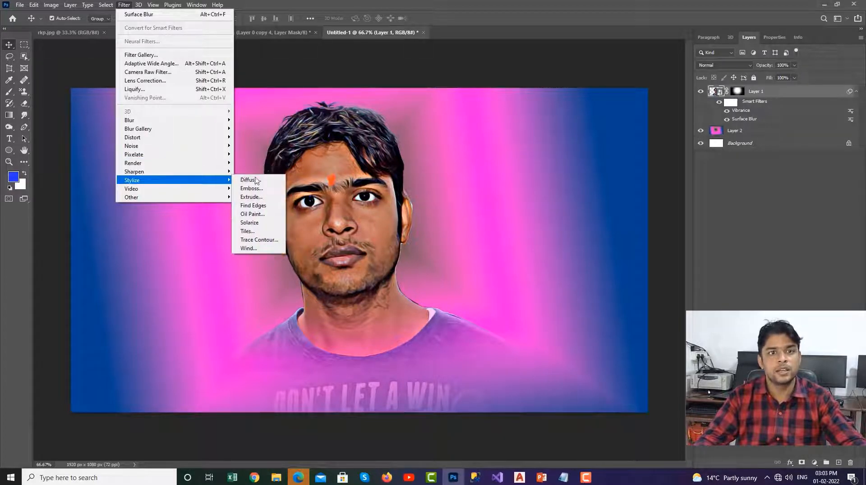
left_click(257, 214)
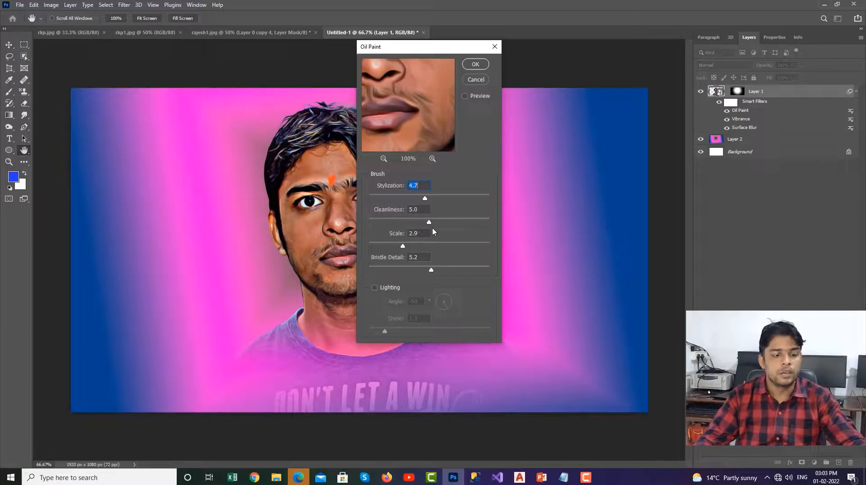
left_click_drag(421, 57, 494, 79)
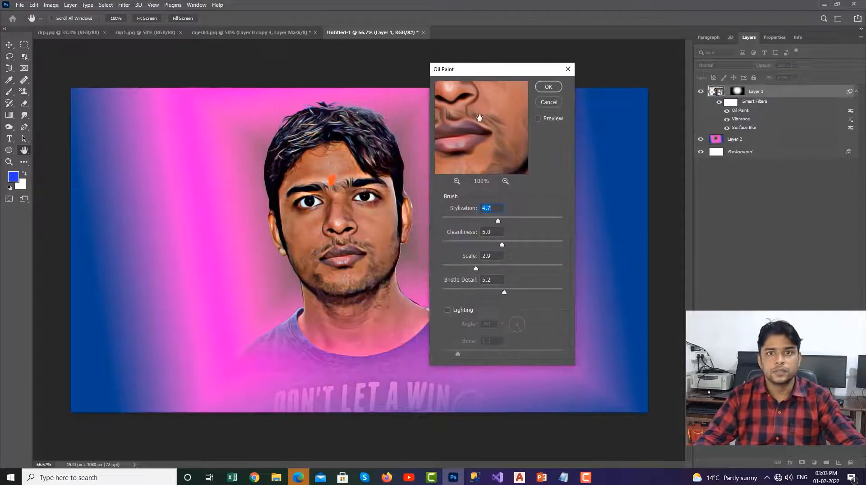
left_click_drag(486, 124, 486, 153)
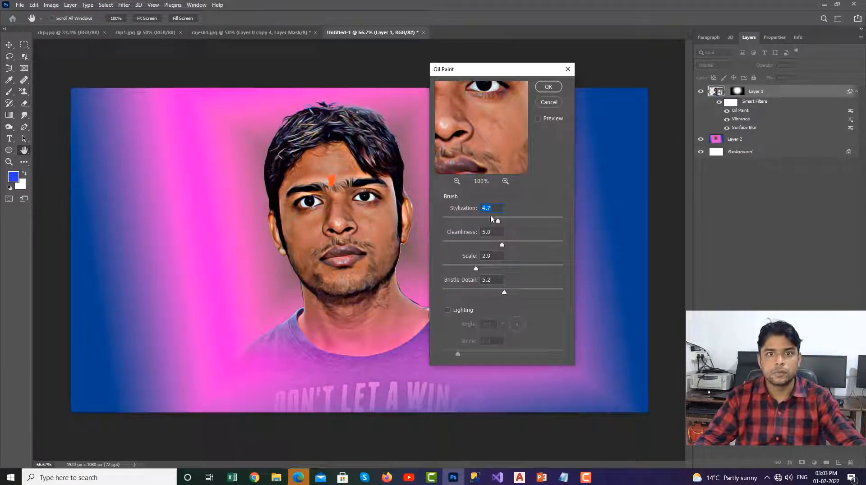
left_click_drag(497, 221, 489, 222)
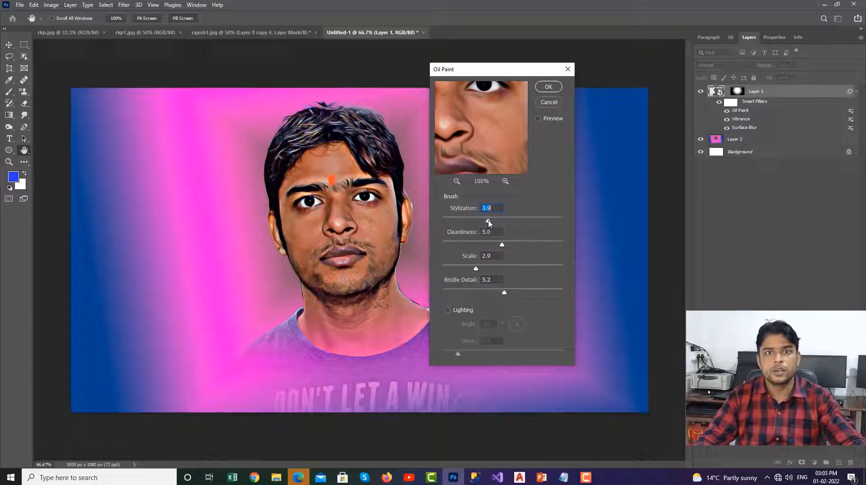
left_click_drag(504, 246, 481, 246)
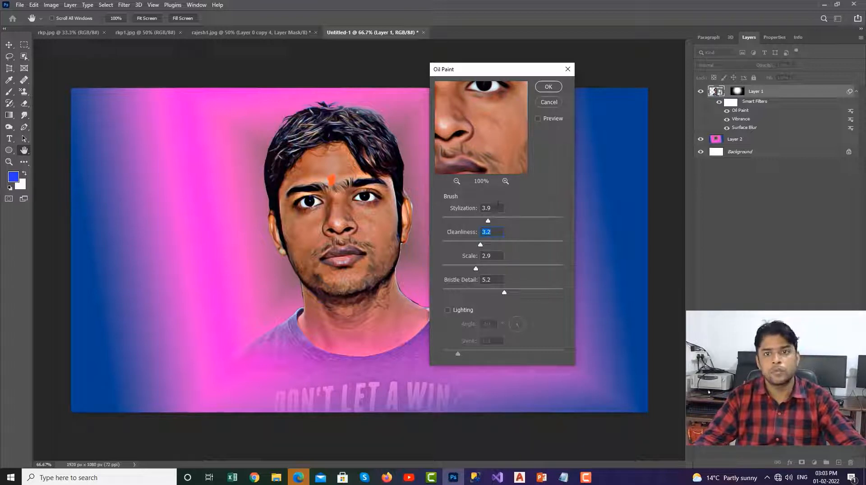
Step: Set the Oil Paint filter's Stylization to 4.5 and Cleanliness to 5.0, check the preview around the eyes, and apply it
left_click_drag(493, 210, 464, 212)
type("4.5")
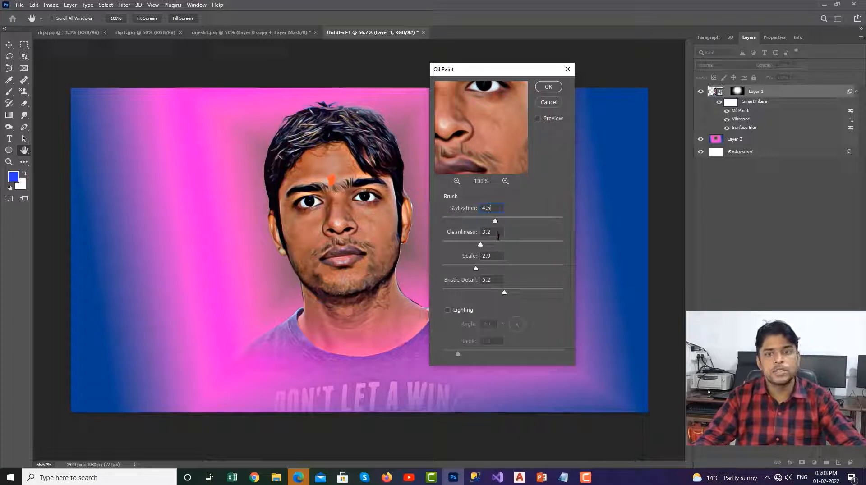
left_click_drag(495, 231, 481, 231)
type("5")
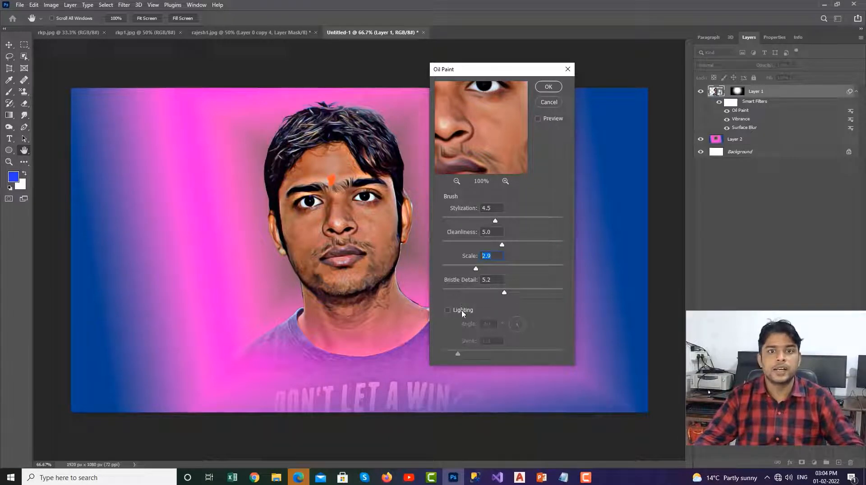
left_click_drag(487, 117, 537, 137)
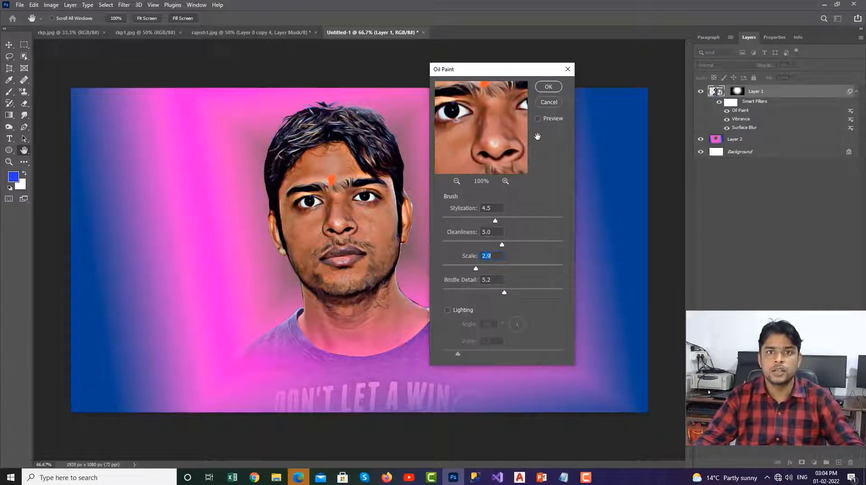
left_click(548, 87)
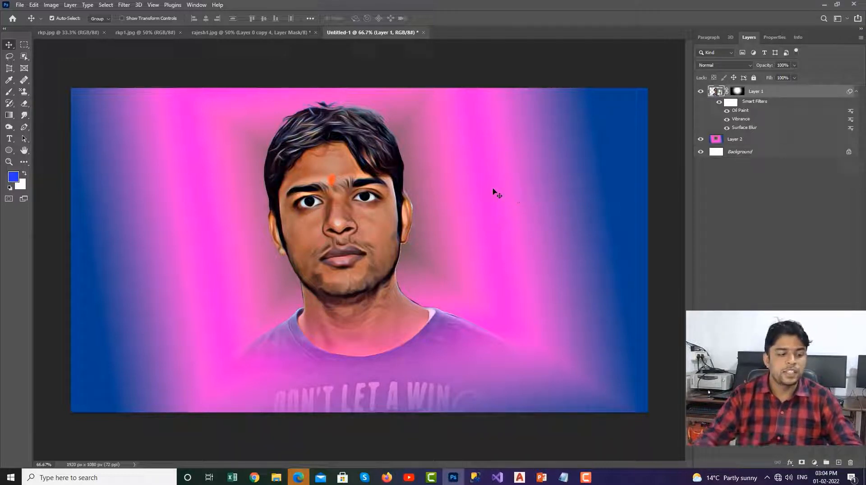
Step: Apply a Shadows/Highlights adjustment to Layer 1 with Shadows at 41% and Highlights at 55%
left_click(48, 6)
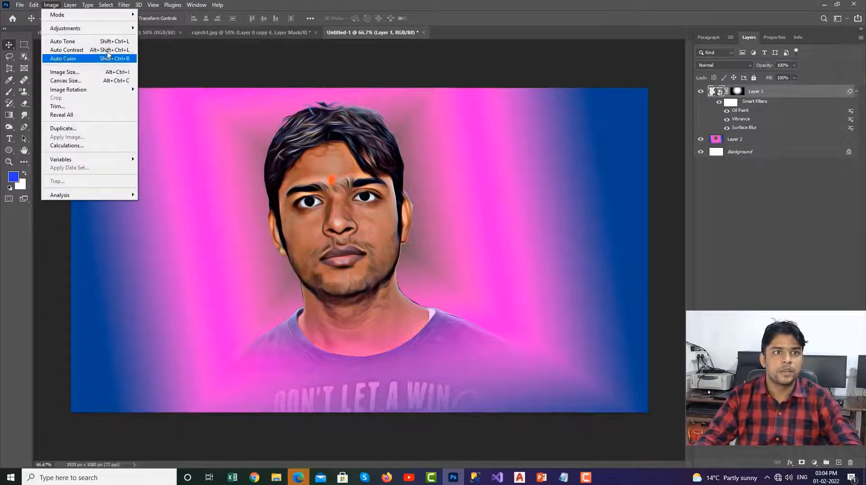
mouse_move(90, 28)
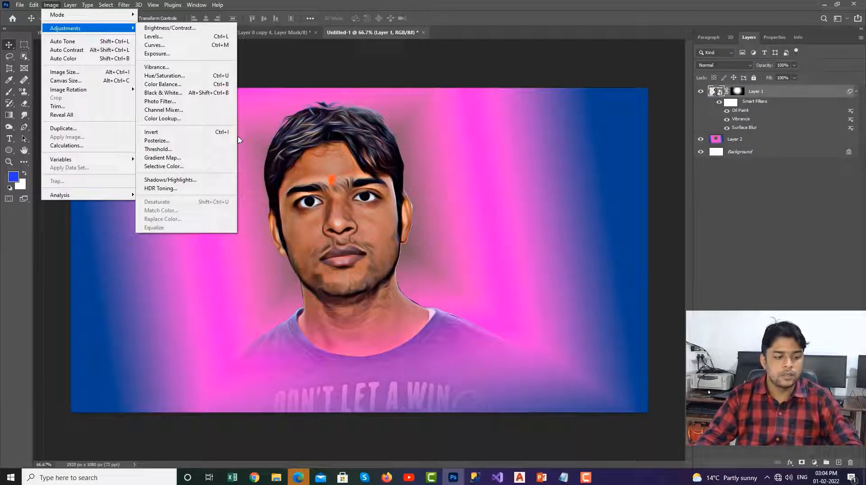
left_click(180, 179)
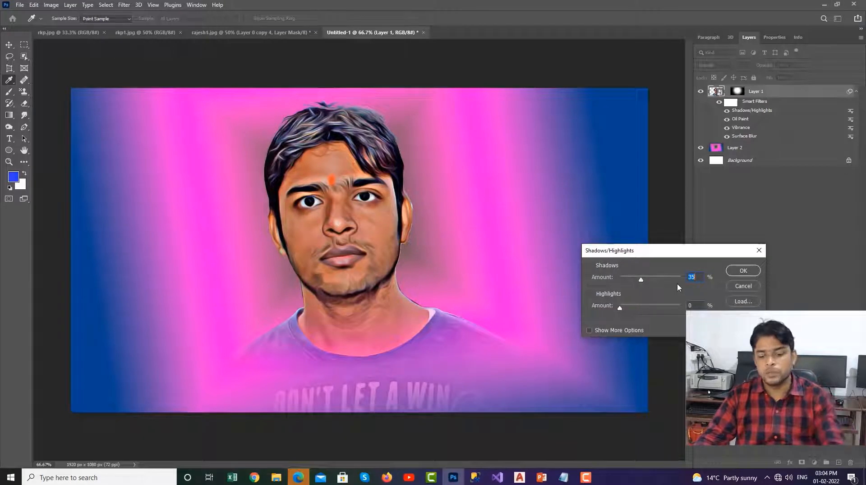
type("41")
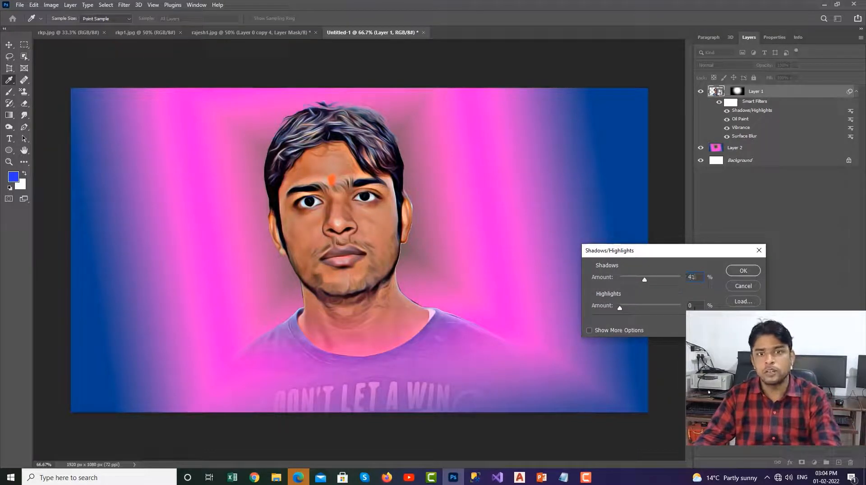
type("52")
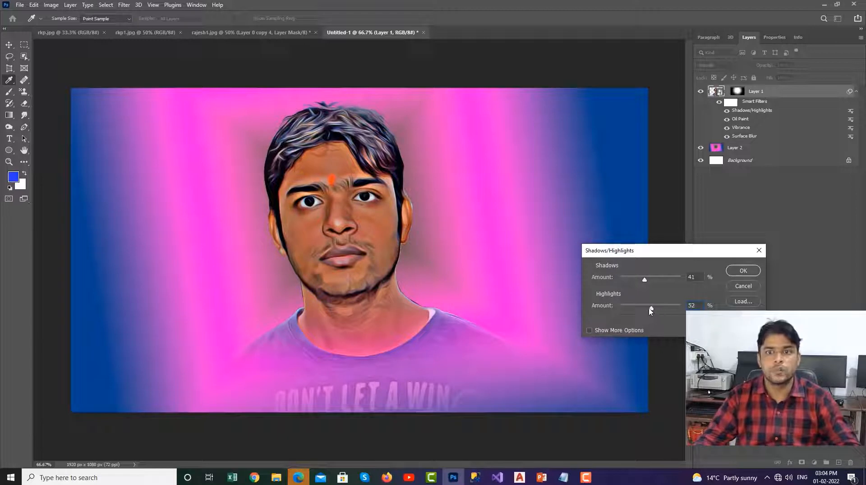
left_click_drag(651, 309, 658, 309)
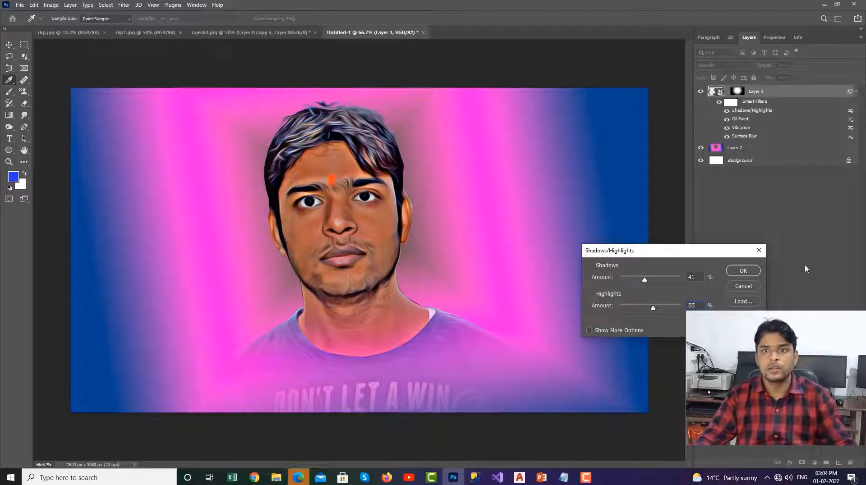
left_click(758, 270)
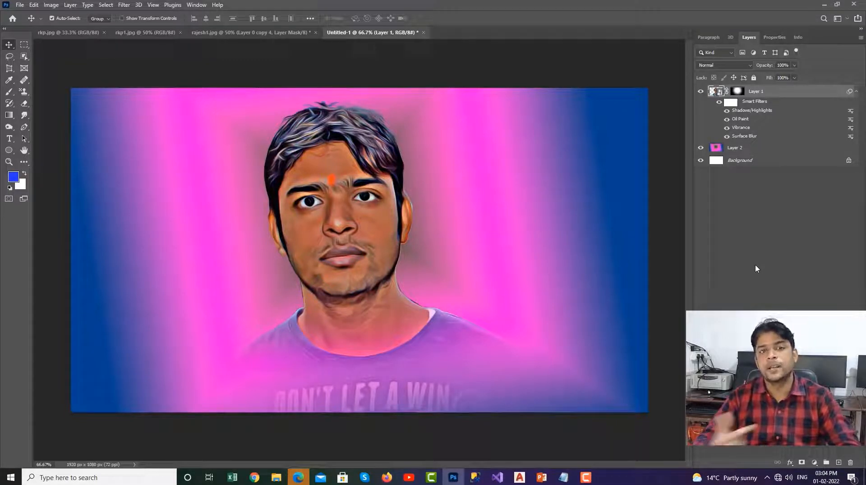
Step: Add an Inner Shadow effect to Layer 1 in Soft Light mode with the shadow colour ff38e1
left_click(789, 463)
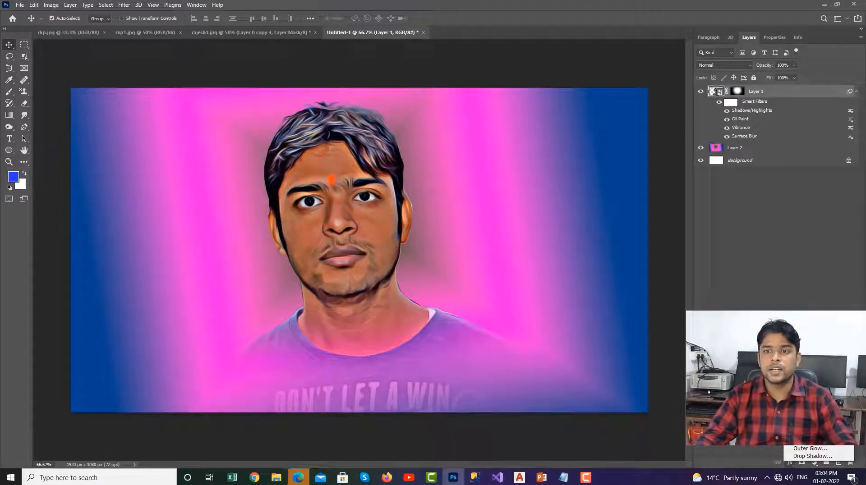
left_click(813, 377)
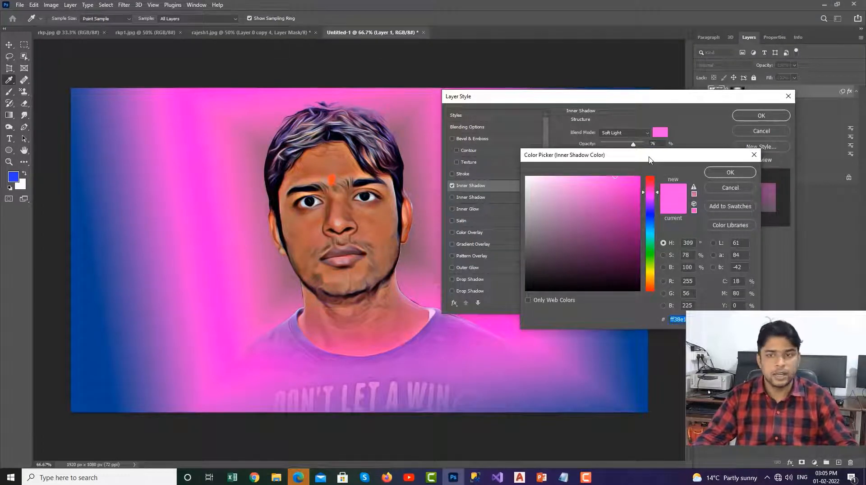
type("ff")
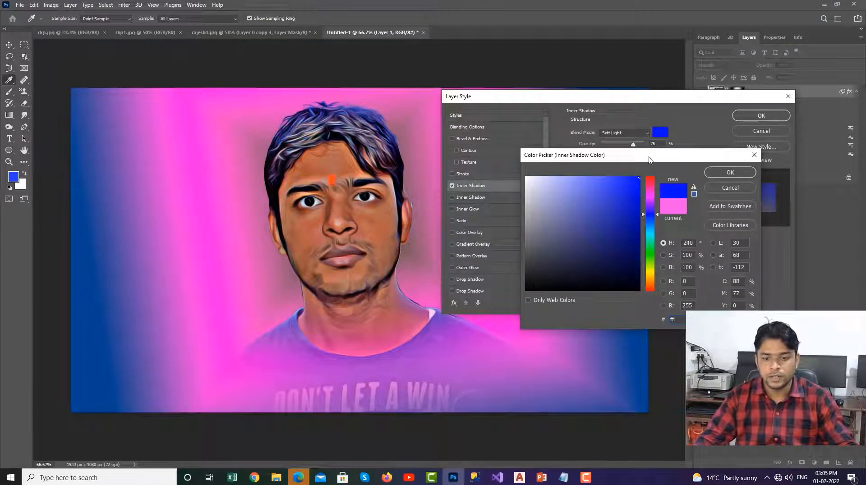
type("38")
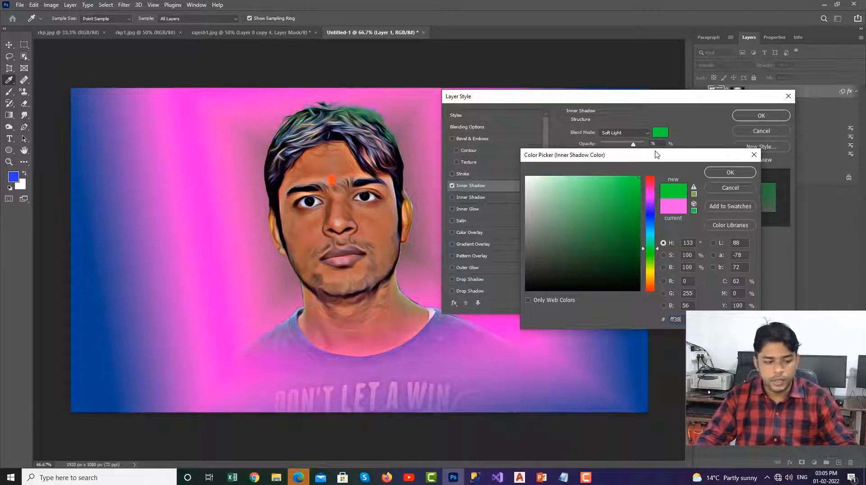
type("e1")
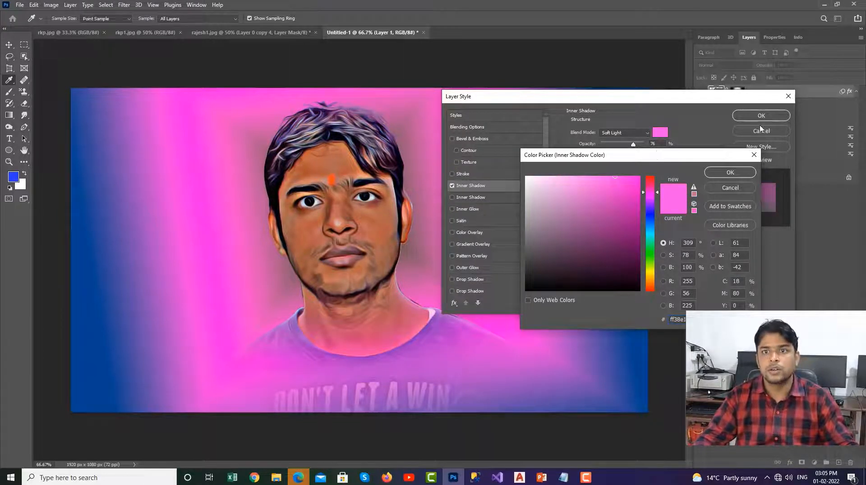
left_click(730, 173)
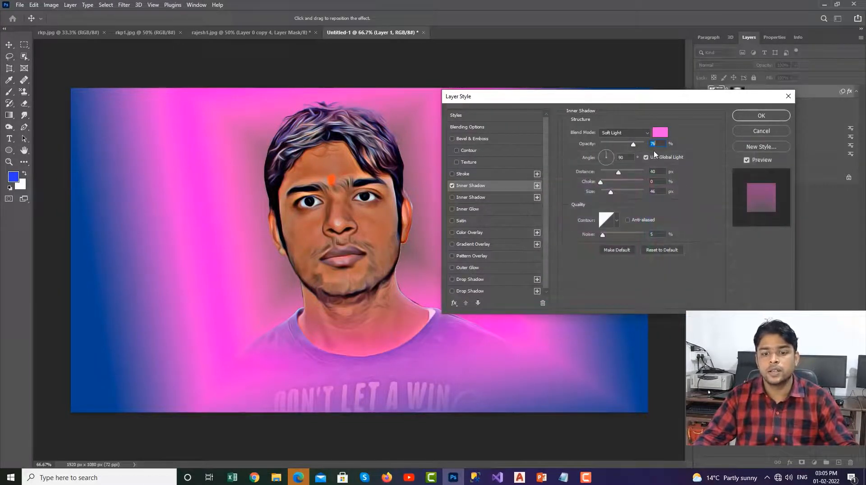
Step: Set the pink inner shadow's angle to 18° with global light on, keeping the size at 46 px
double_click(624, 157)
type("1")
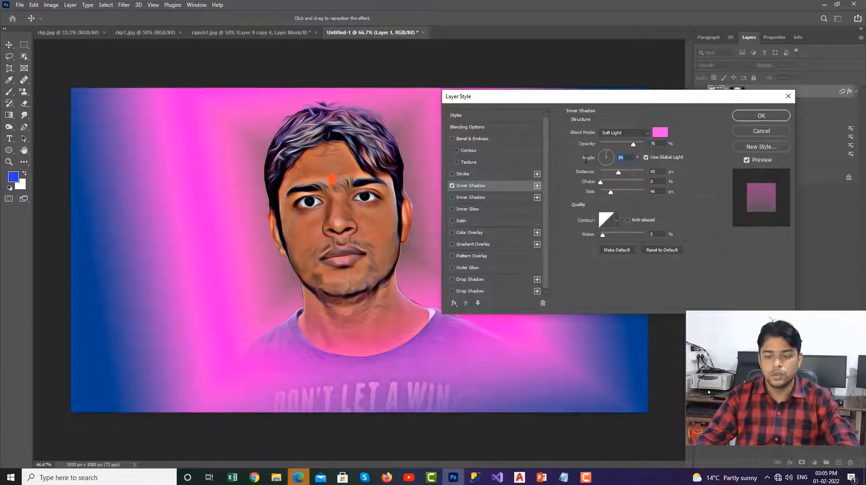
type("8")
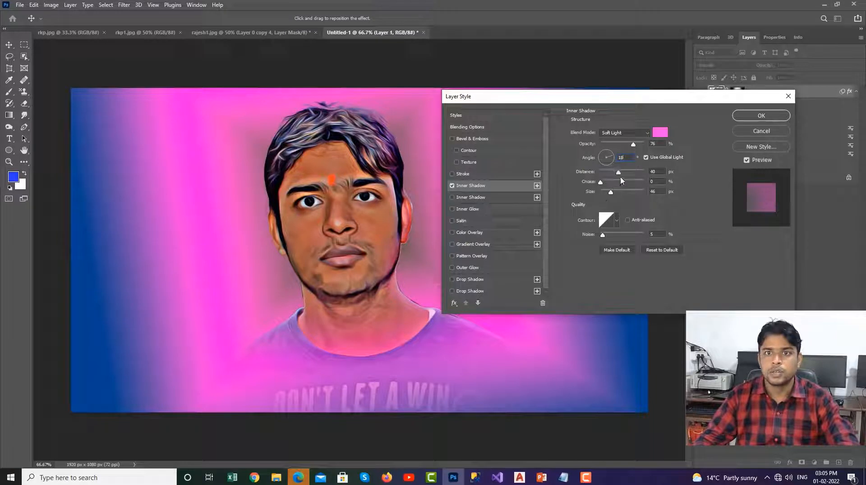
left_click(658, 192)
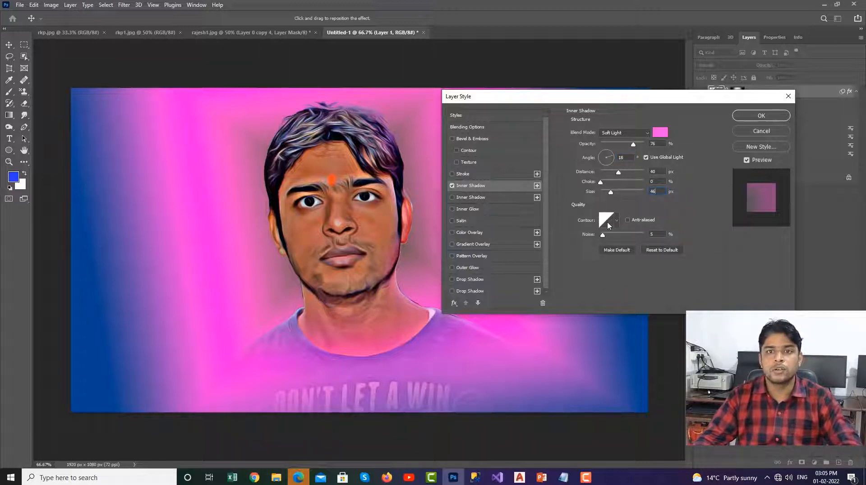
Step: Add a second Inner Shadow to Layer 1 and set its colour to green 2b9d3b
left_click(537, 187)
left_click(504, 197)
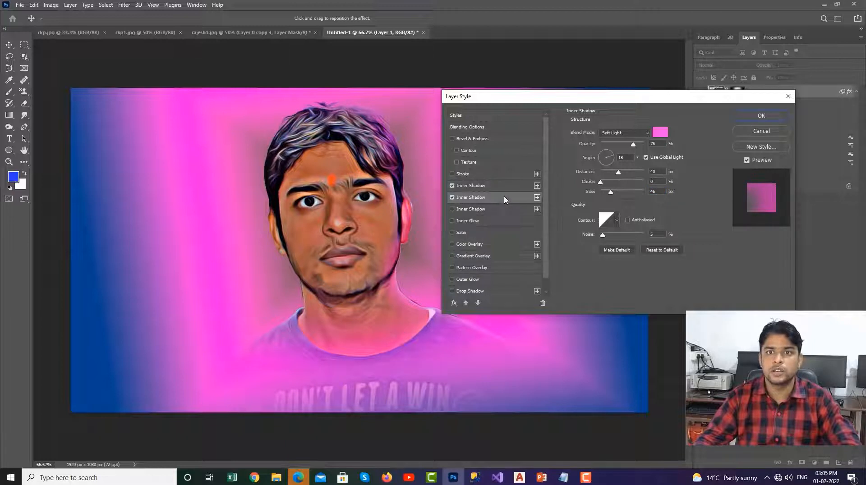
left_click(659, 132)
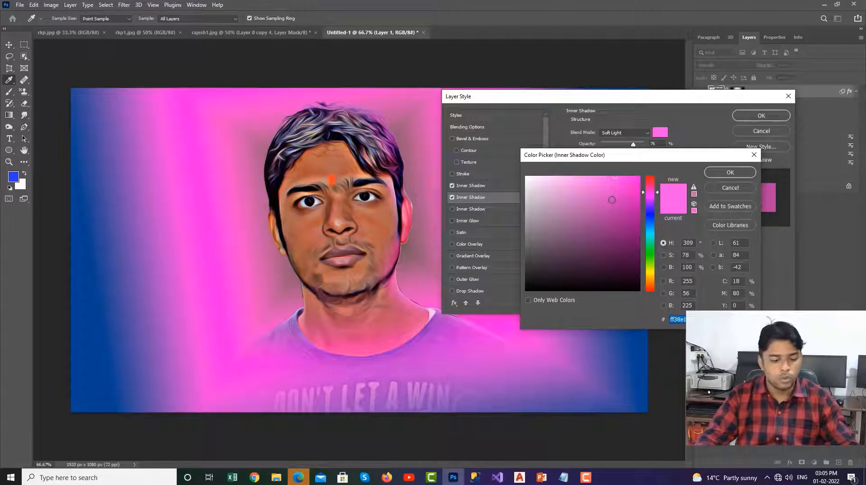
type("2b")
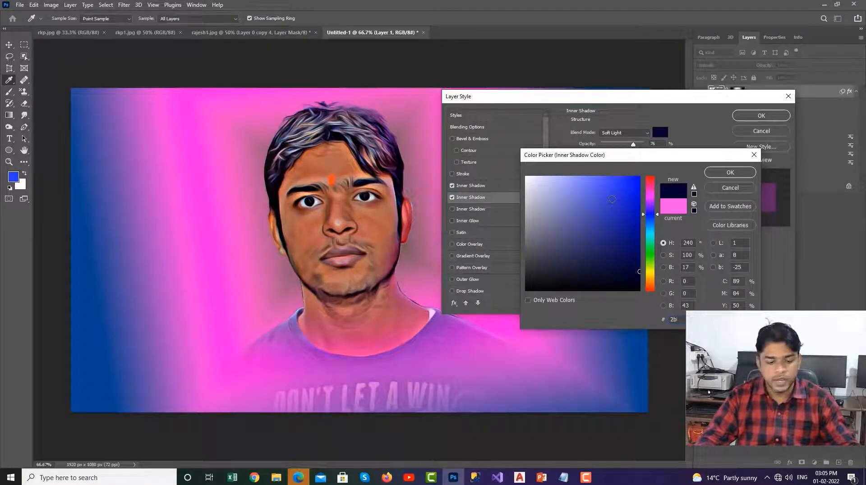
type("9d")
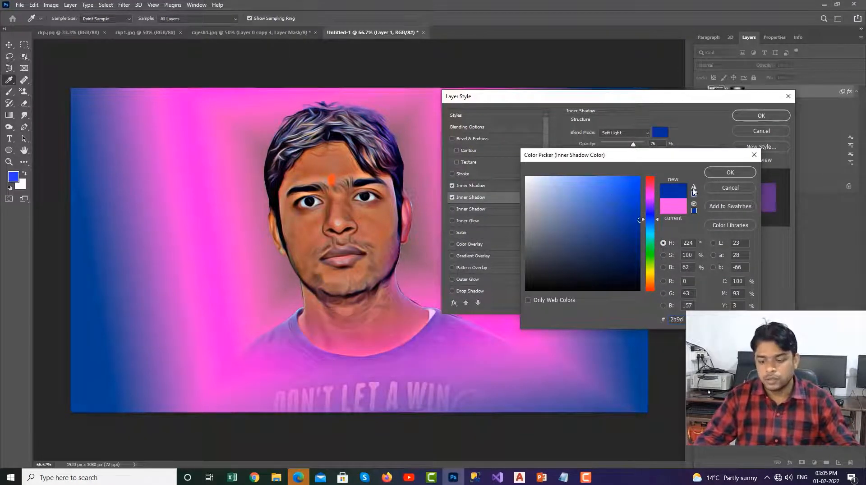
type("3e")
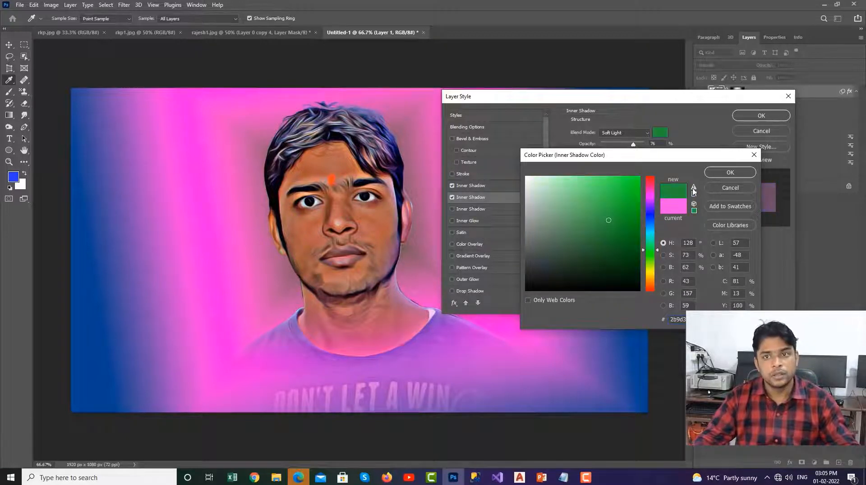
left_click(730, 173)
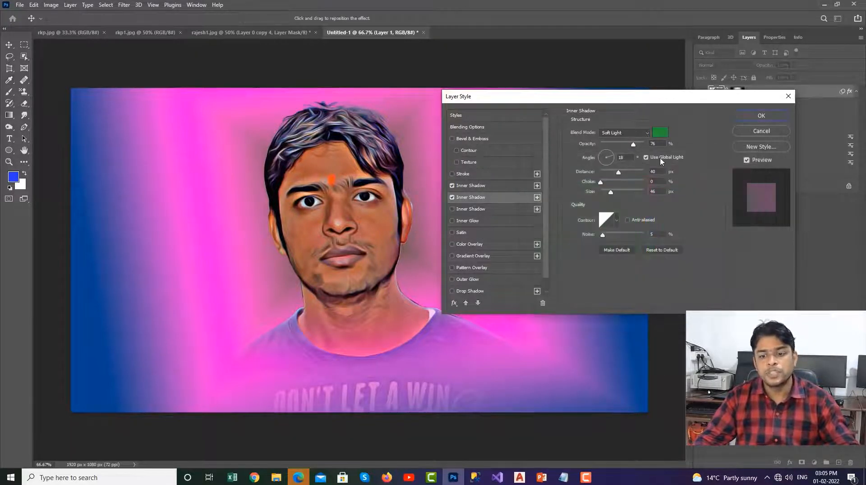
Step: Set the green inner shadow's opacity to 100% and angle to 148°, and turn off its use of global light
left_click_drag(633, 145, 683, 150)
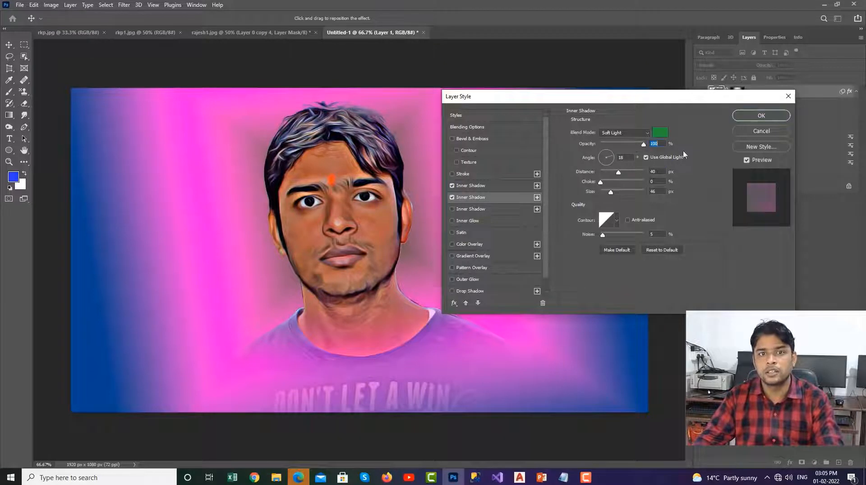
left_click(628, 158)
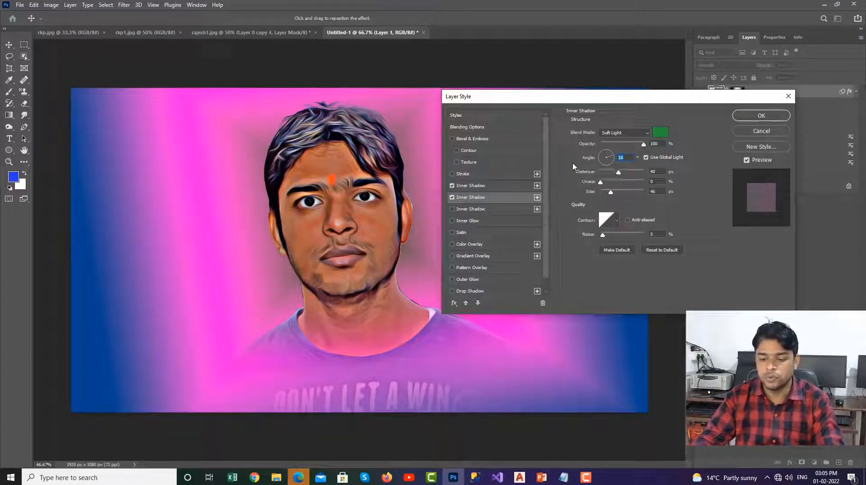
type("148")
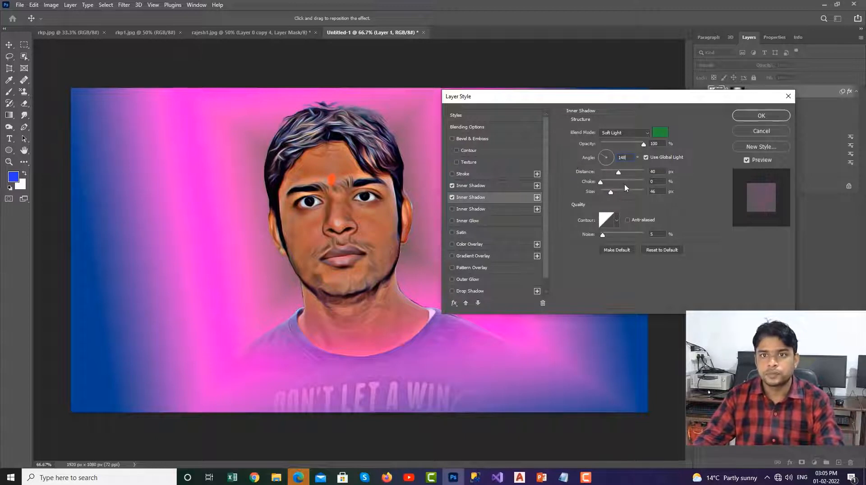
left_click(646, 158)
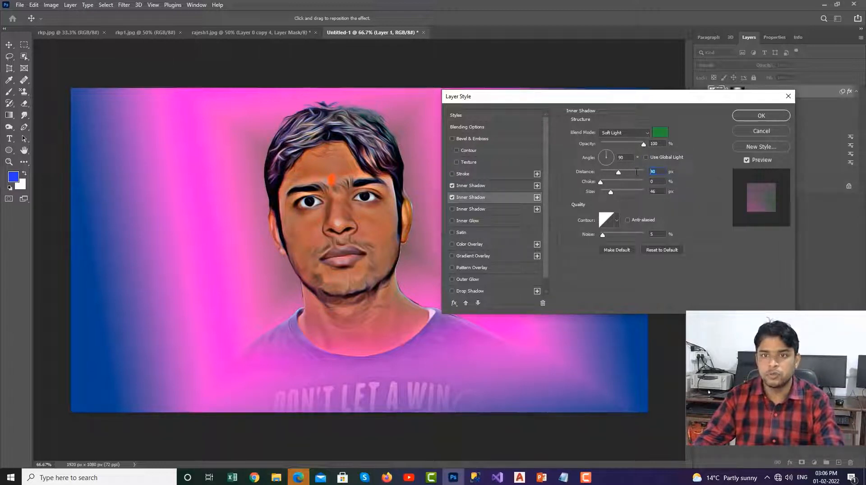
Step: Set the green inner shadow's distance to 48 px and its size to 65 px
type("48")
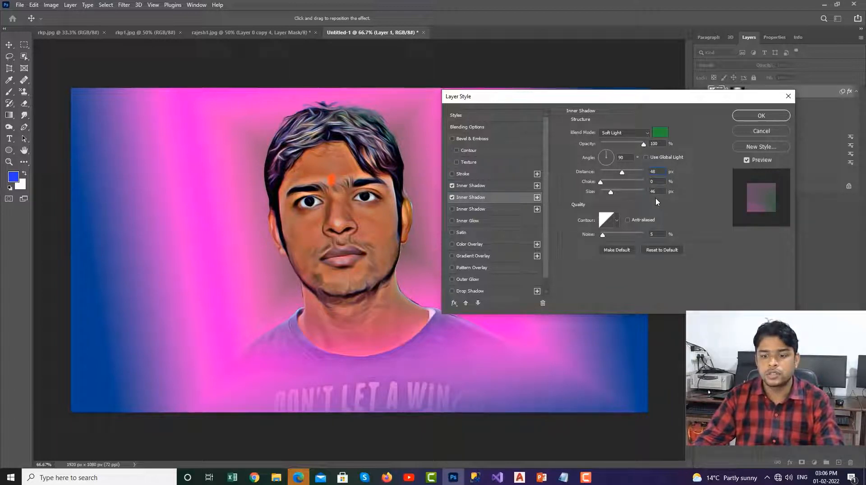
left_click_drag(658, 192, 595, 192)
type("6")
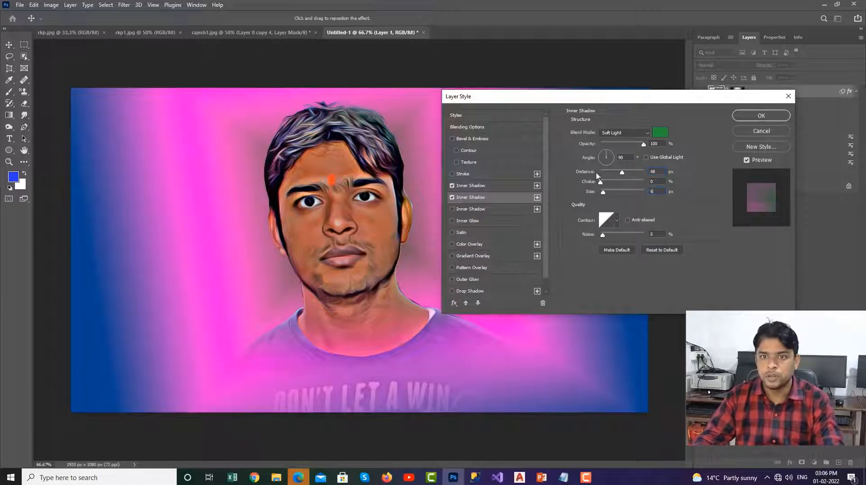
type("5")
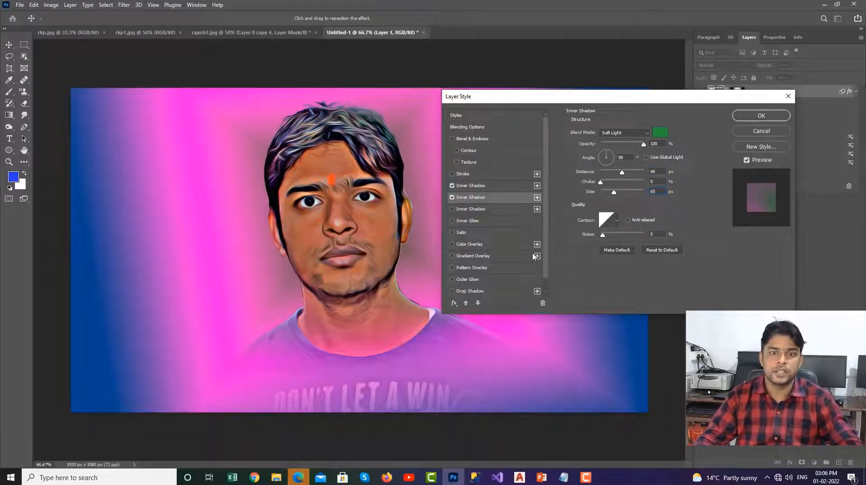
Step: Add a white Overlay Inner Glow at 30% opacity, 3 px size, and a white Overlay Outer Glow at 29% opacity, 10 px size
left_click(482, 220)
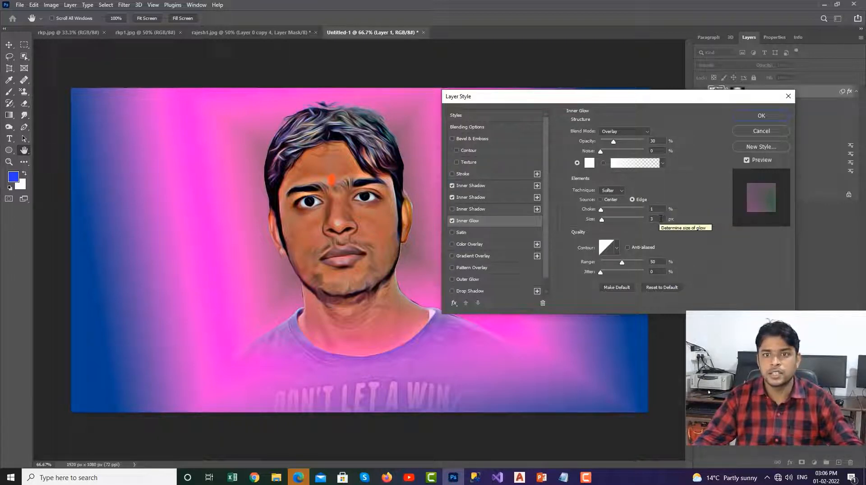
left_click(658, 218)
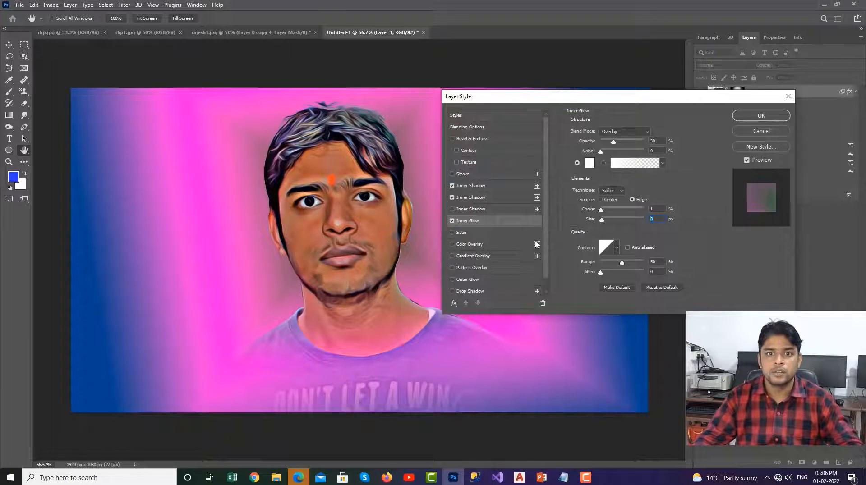
left_click(481, 282)
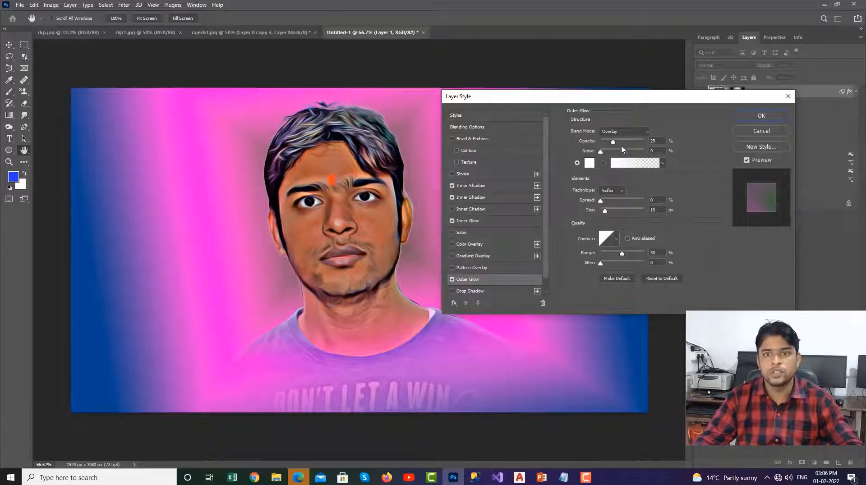
left_click(652, 150)
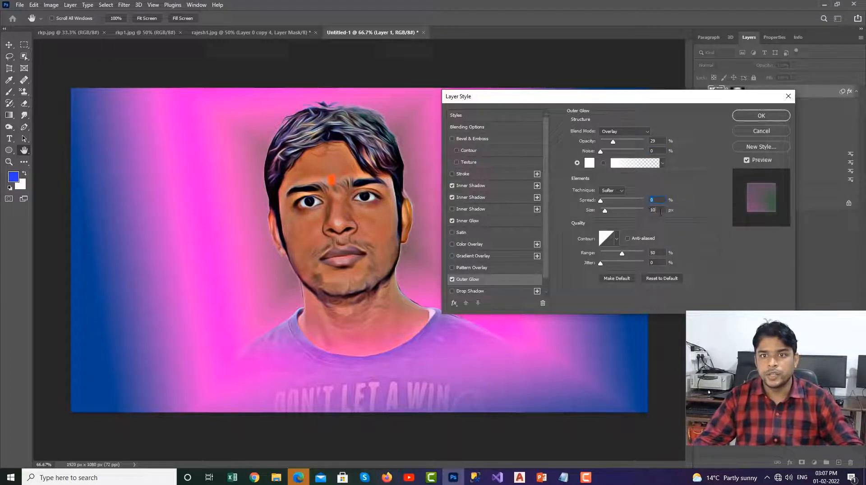
left_click(659, 210)
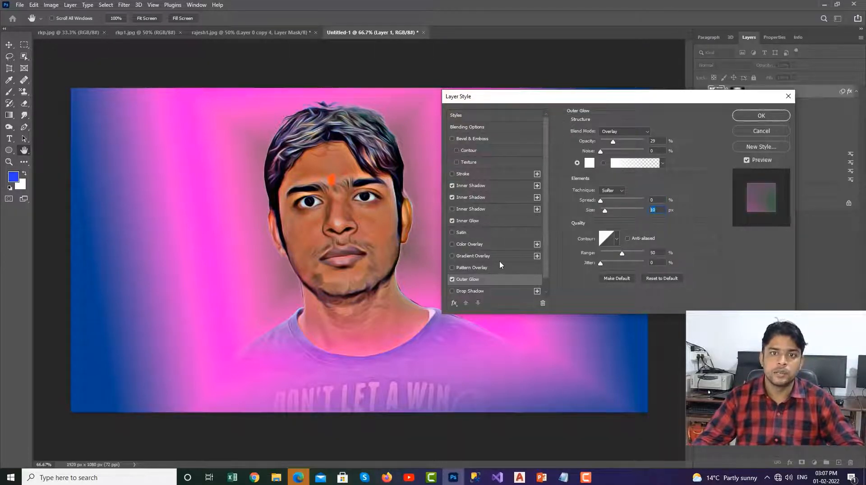
Step: Add a white Overlay Drop Shadow at 43% opacity with angle -21°, distance 91 px and size 172 px
scroll(485, 278, "down", 1)
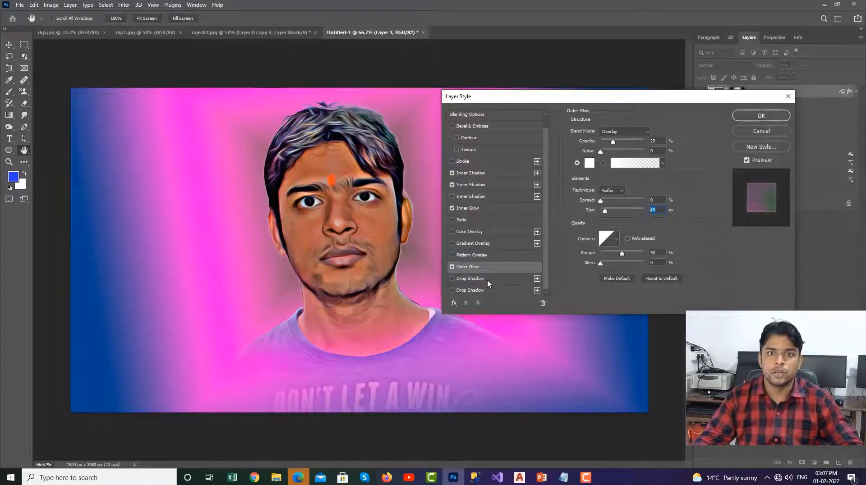
left_click(488, 278)
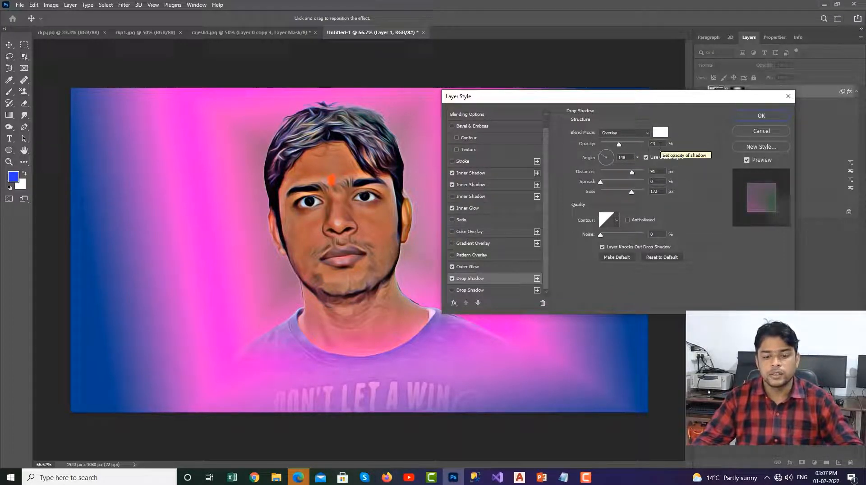
left_click_drag(628, 158, 567, 158)
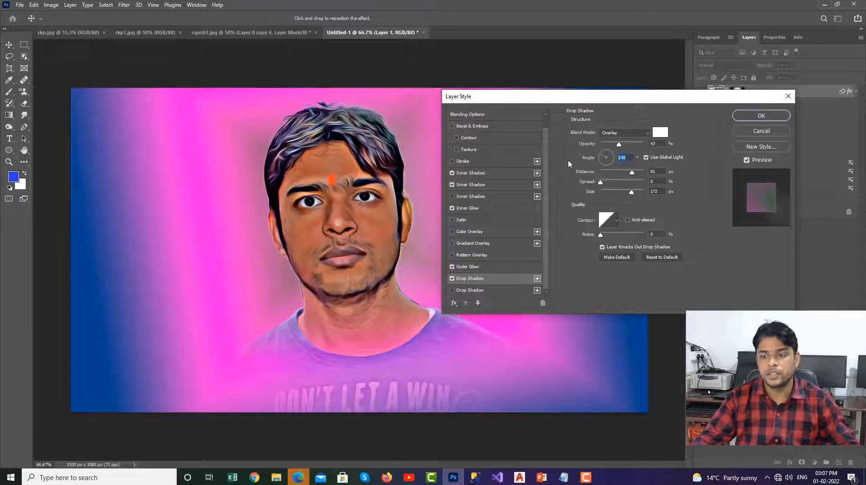
type("-4")
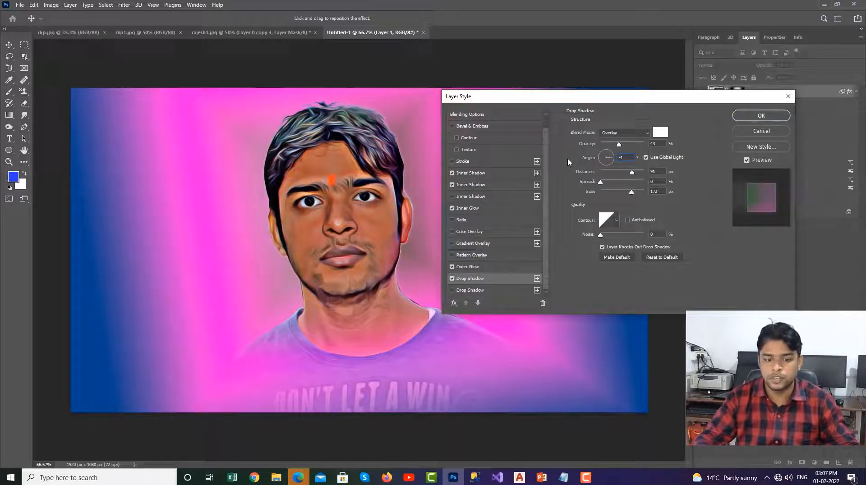
type("24")
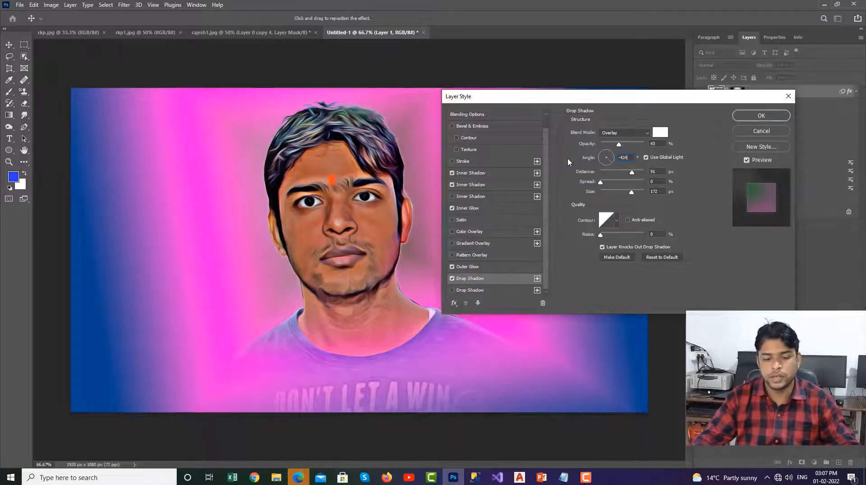
left_click(652, 190)
left_click(421, 177)
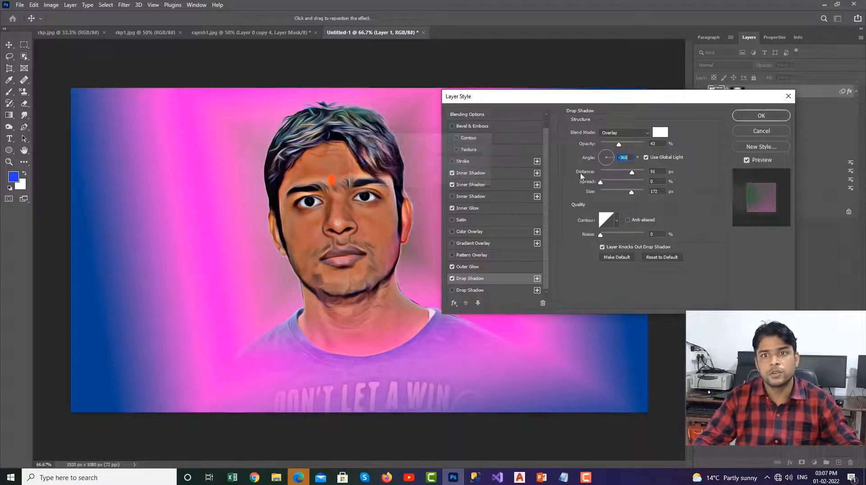
type("-21")
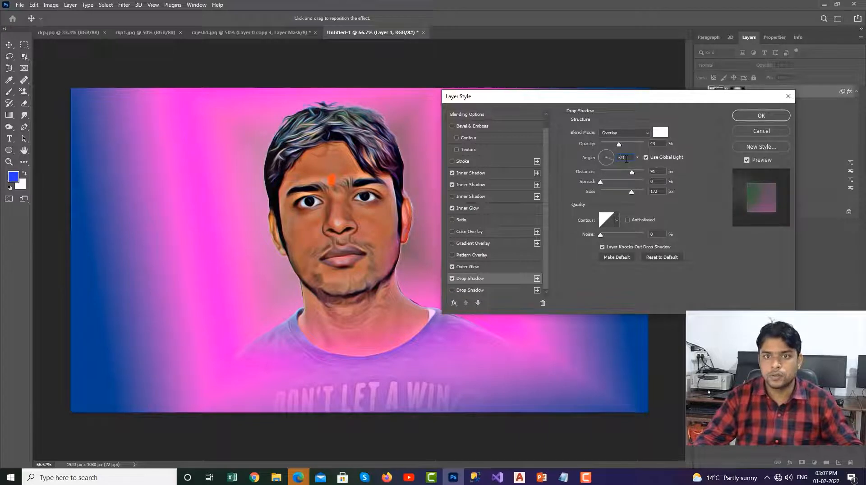
left_click(662, 191)
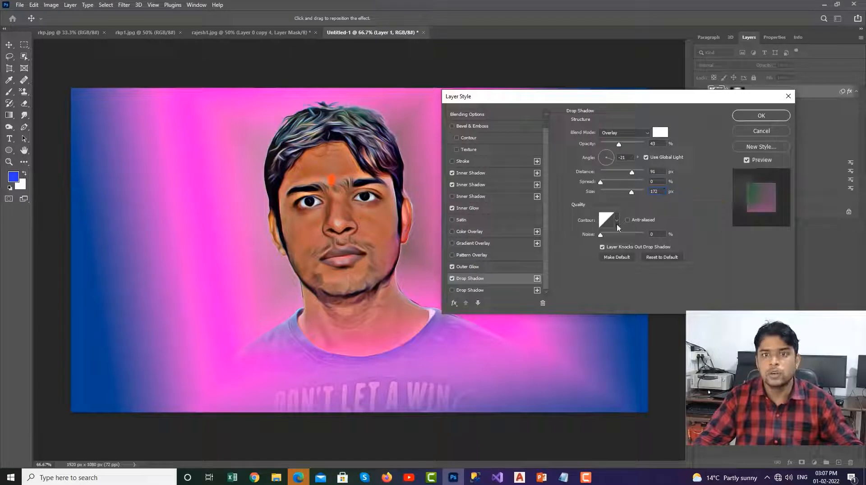
Step: Enable the second white Overlay Drop Shadow with a 157° angle and 105 px size, and apply the layer style
left_click(501, 291)
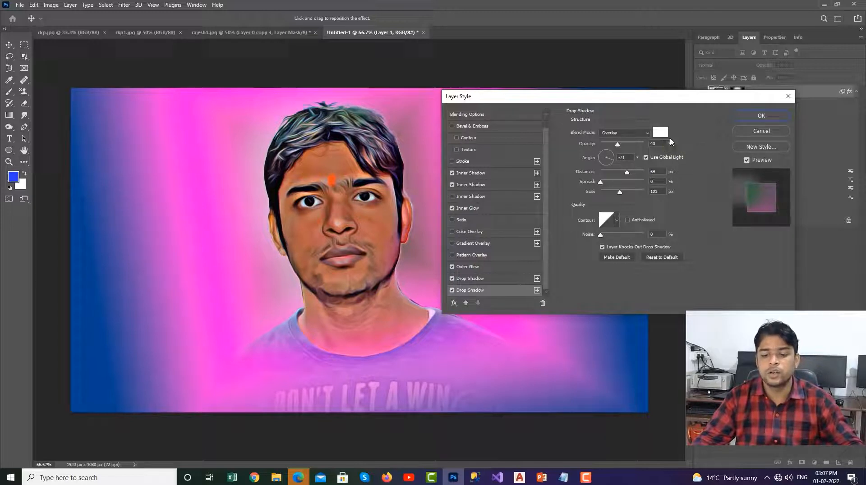
left_click(612, 165)
type("1")
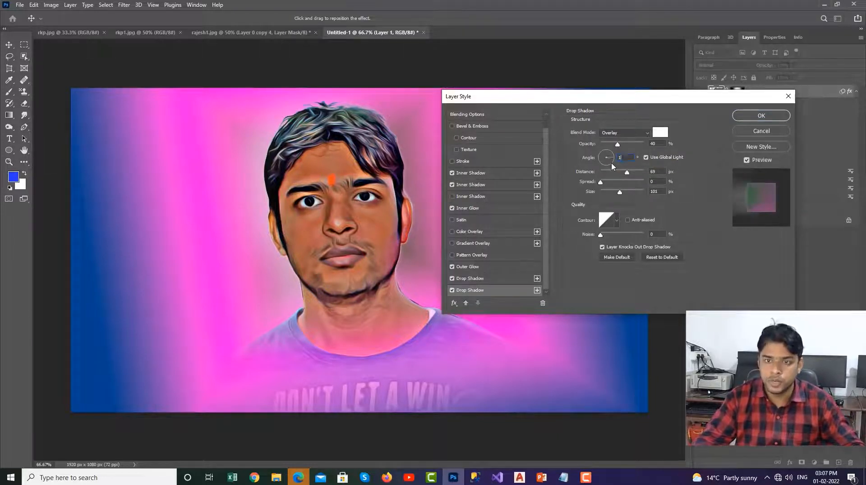
type("57")
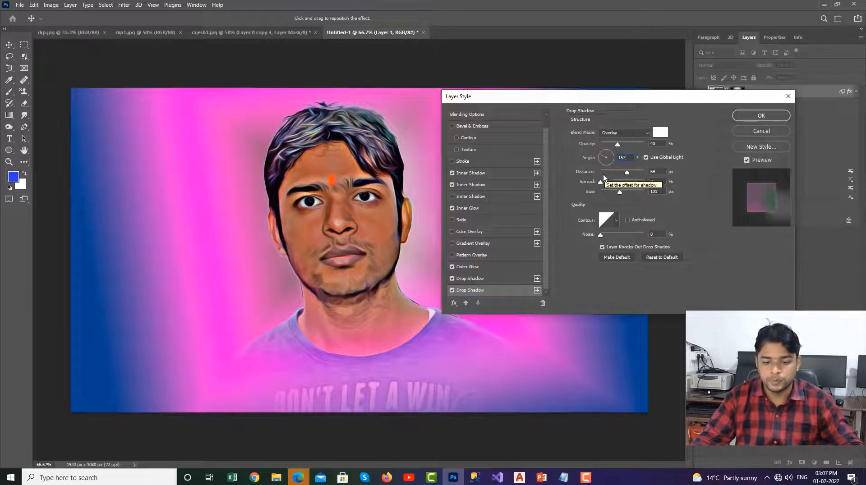
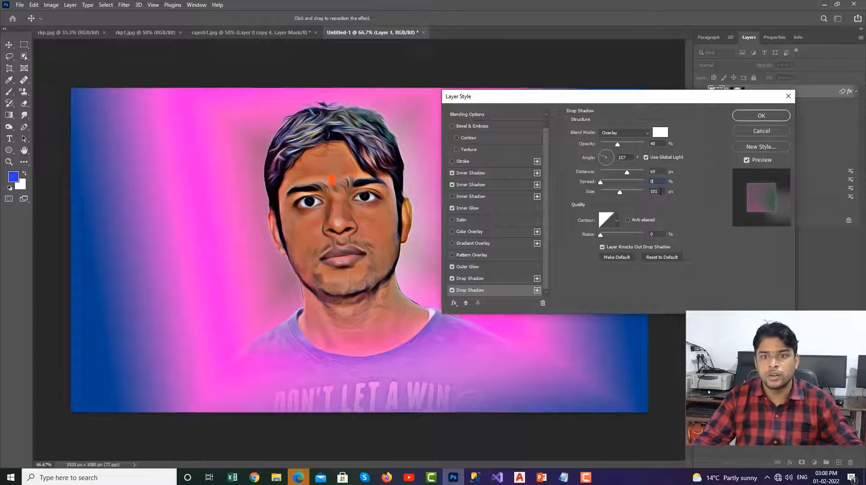
key("Tab")
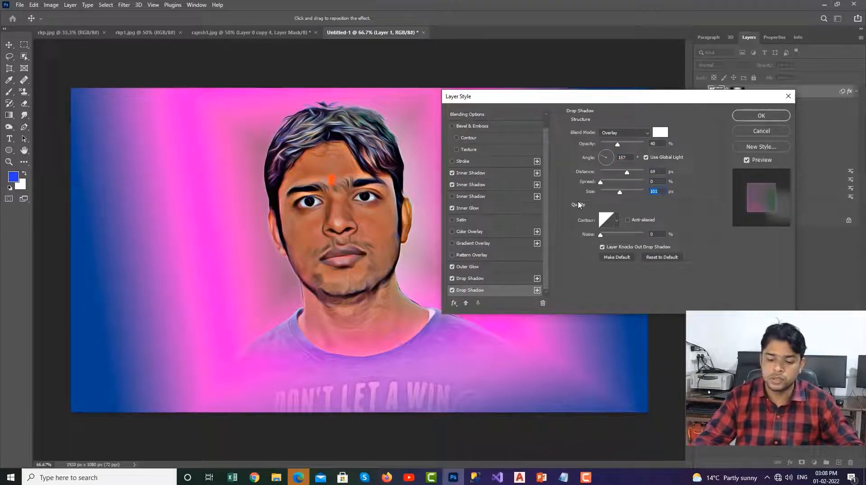
key("Up")
key("Up")
key("Up")
key("Up")
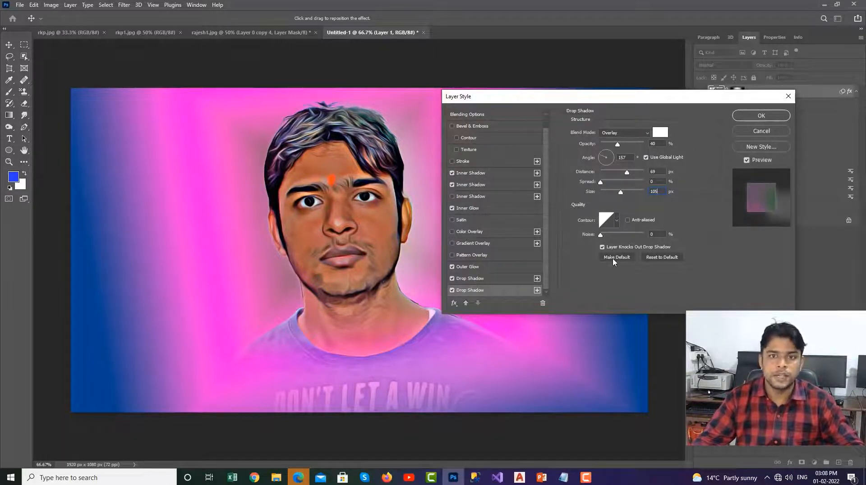
left_click(760, 115)
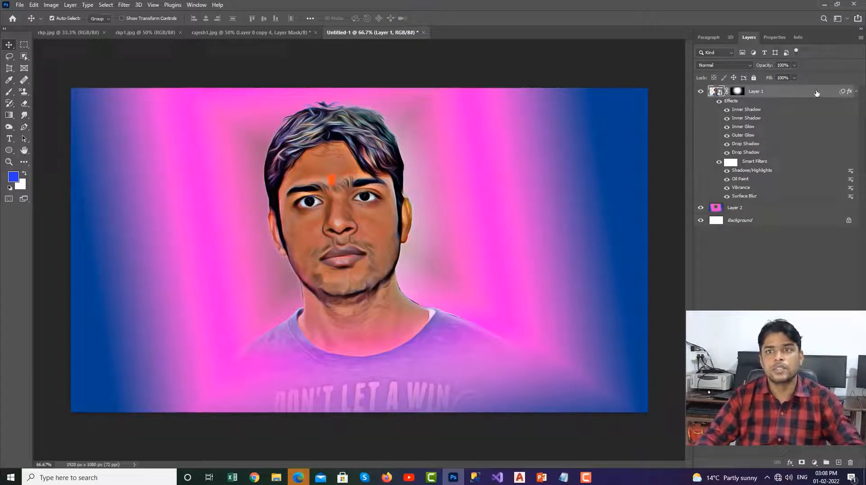
Step: Add a new layer above the portrait and dab blue over the left side of the forehead with a 700 px soft brush
left_click(838, 463)
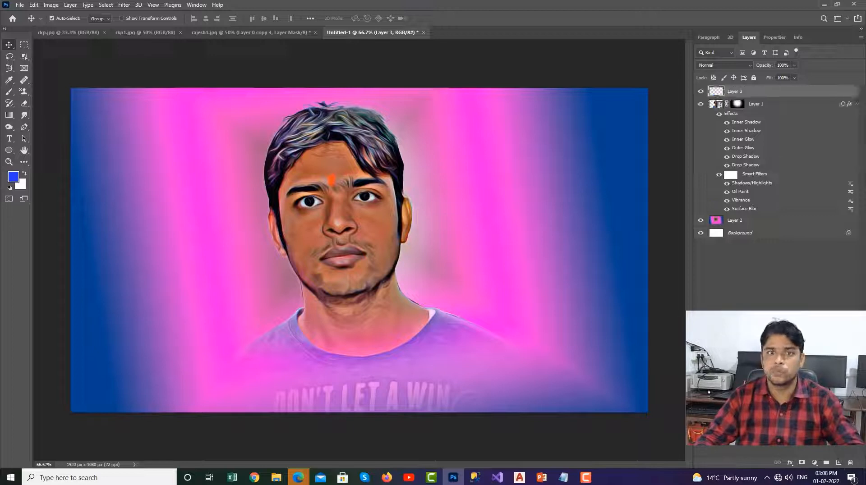
left_click(9, 93)
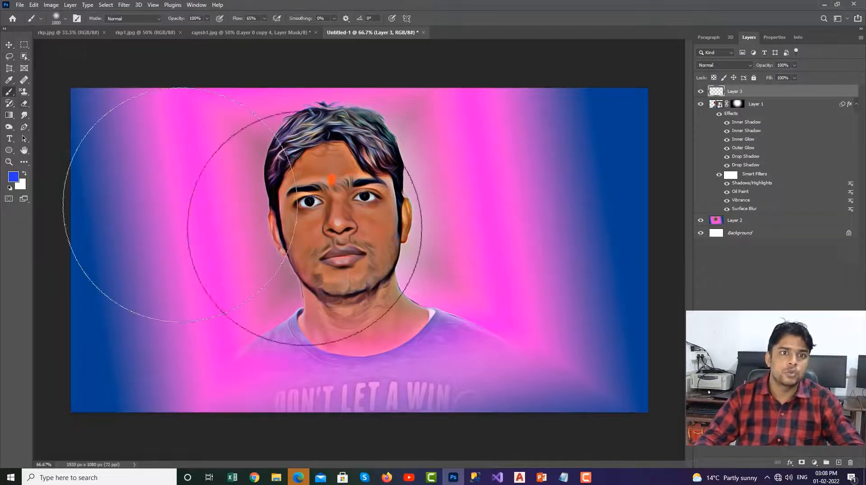
key("bracketleft")
key("bracketleft")
key("bracketleft")
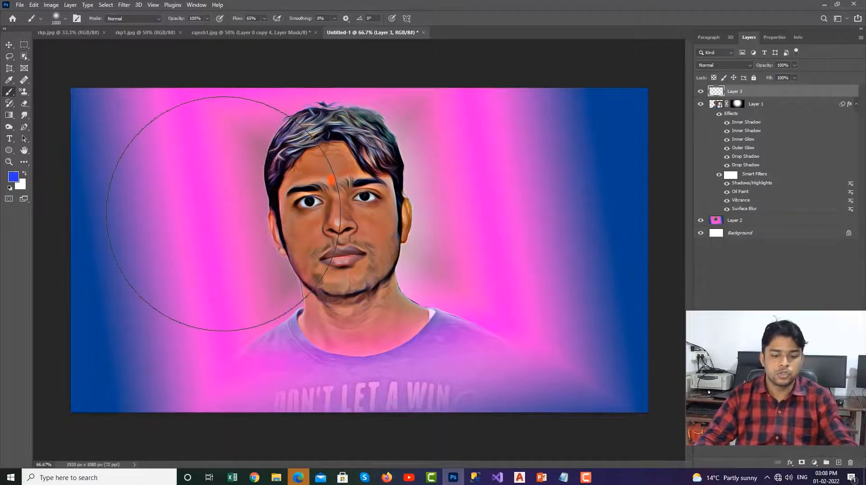
left_click(291, 176)
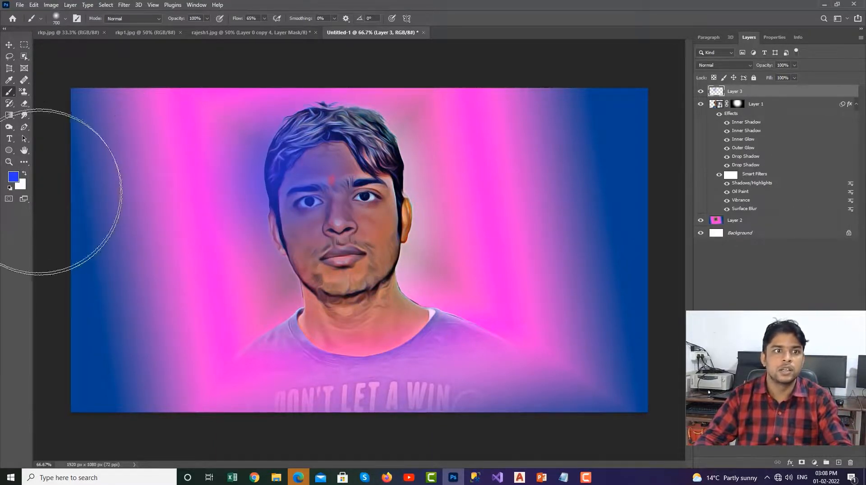
Step: Set the foreground to pure red (#ff0000) and paint a soft spot beside the right cheek
left_click(13, 176)
left_click_drag(648, 188, 649, 180)
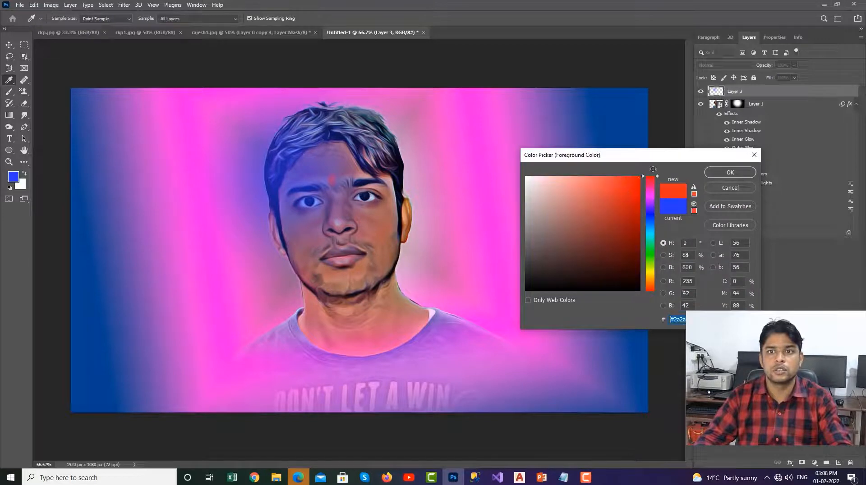
left_click(730, 172)
left_click_drag(422, 248, 431, 251)
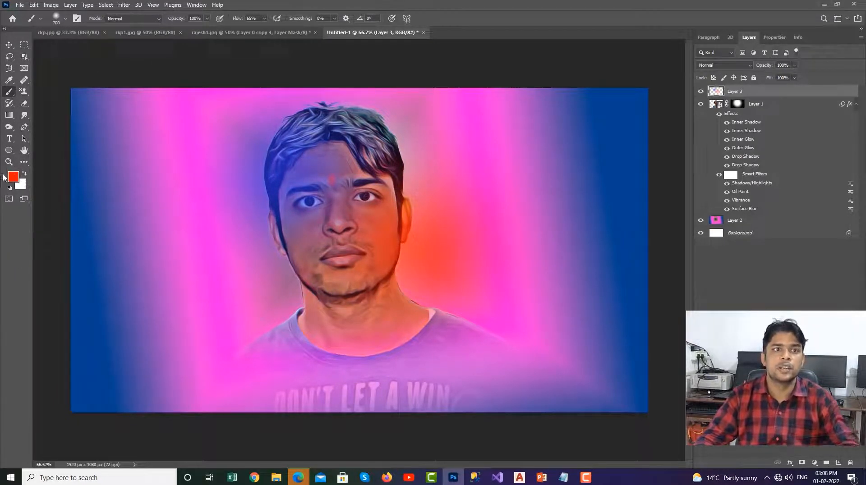
Step: Set the foreground to green (#00ff42) and dab it over the hair's right side and the left shoulder
left_click(13, 177)
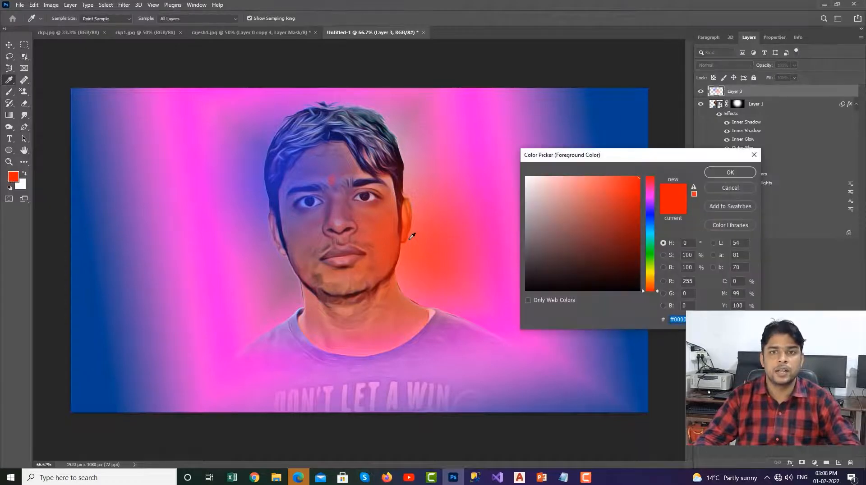
left_click(650, 248)
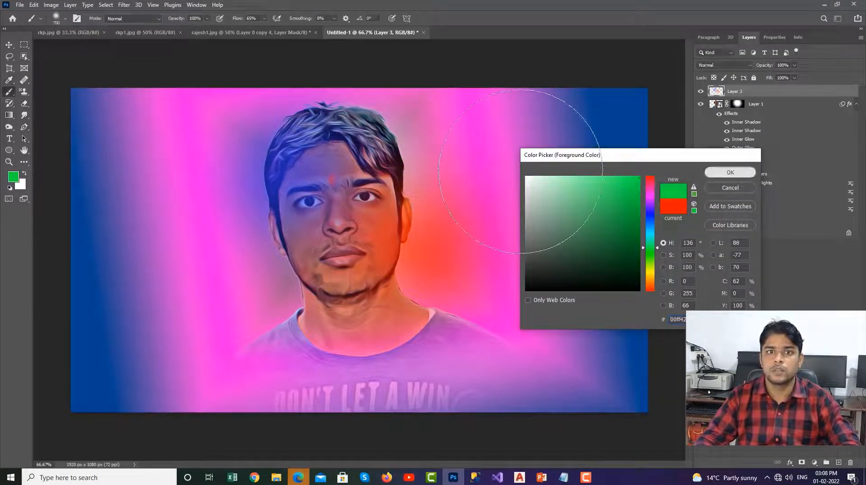
left_click(730, 172)
left_click(391, 145)
left_click(285, 354)
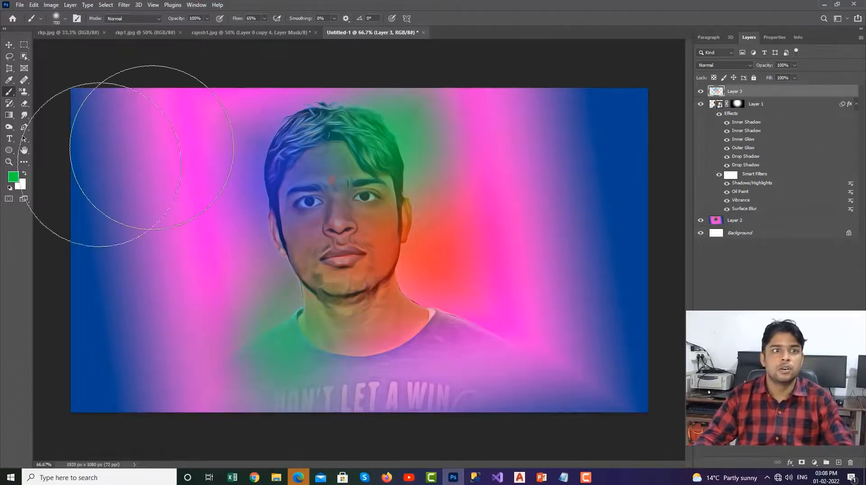
Step: Set the foreground to purple (#bb03c6) and paint it softly over the top of the hair
left_click(13, 176)
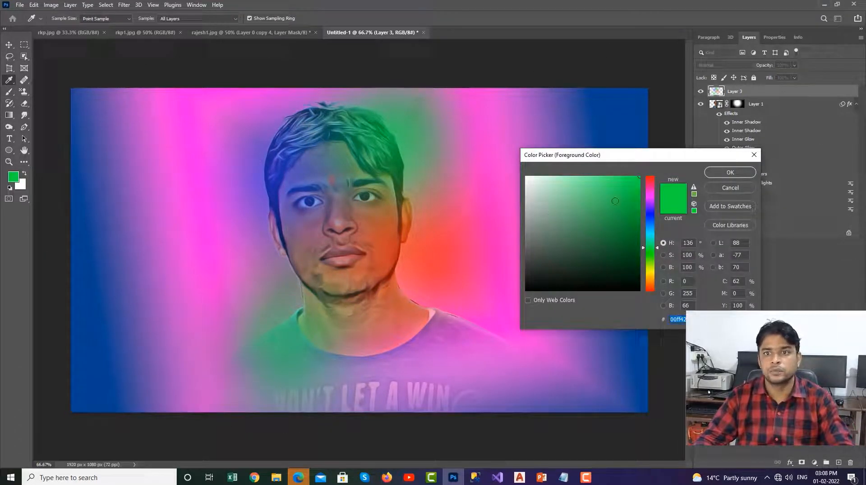
left_click(652, 197)
left_click(636, 200)
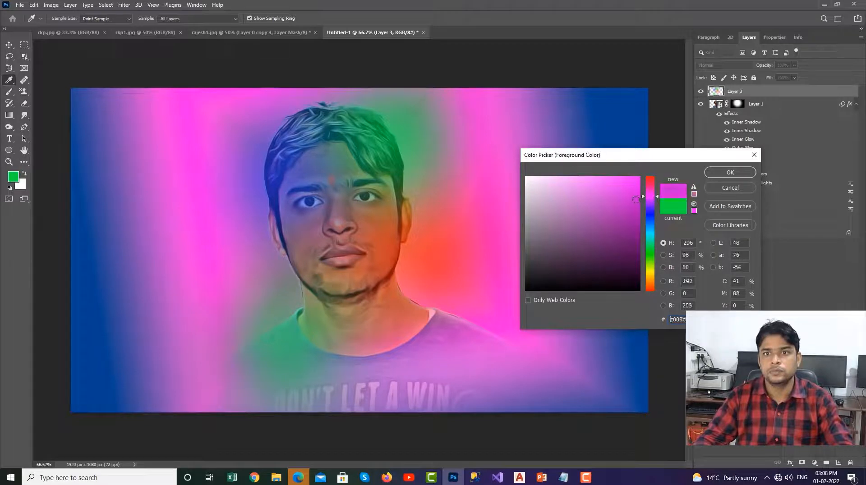
left_click(714, 176)
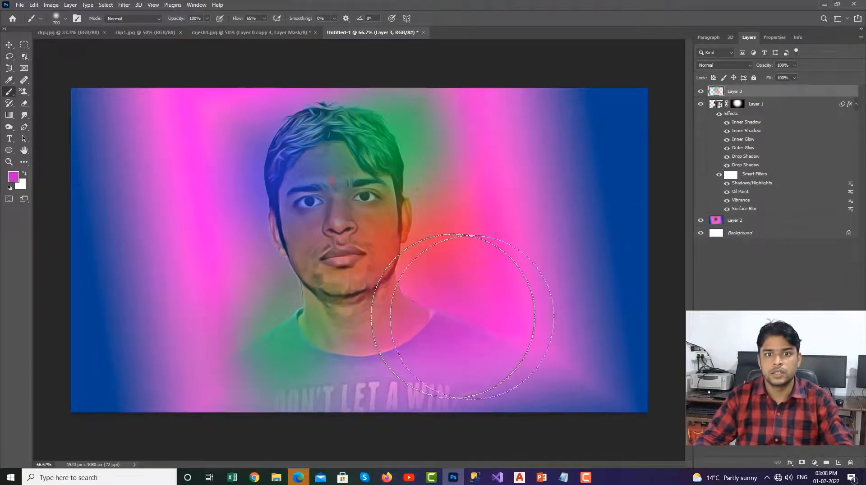
left_click_drag(329, 68, 312, 135)
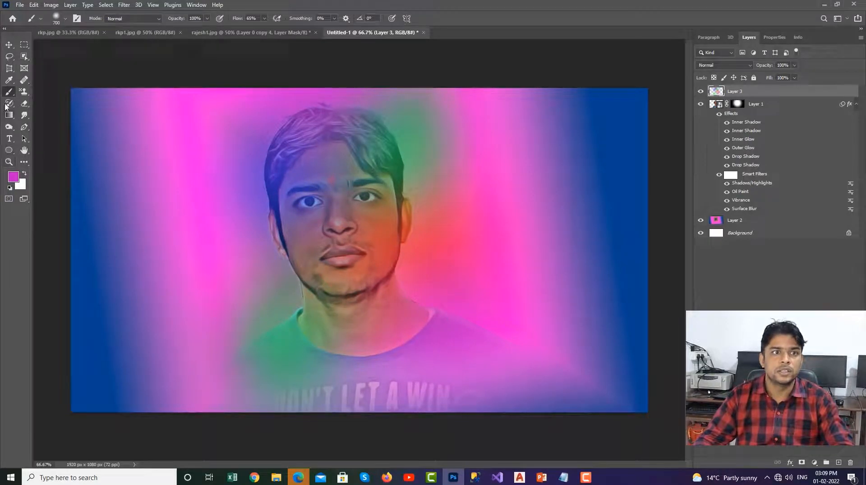
Step: Set the foreground to orange (#fd9b00) and dab it over the face, forehead, left cheek, lower-right background and bottom edge of the shirt
left_click(13, 177)
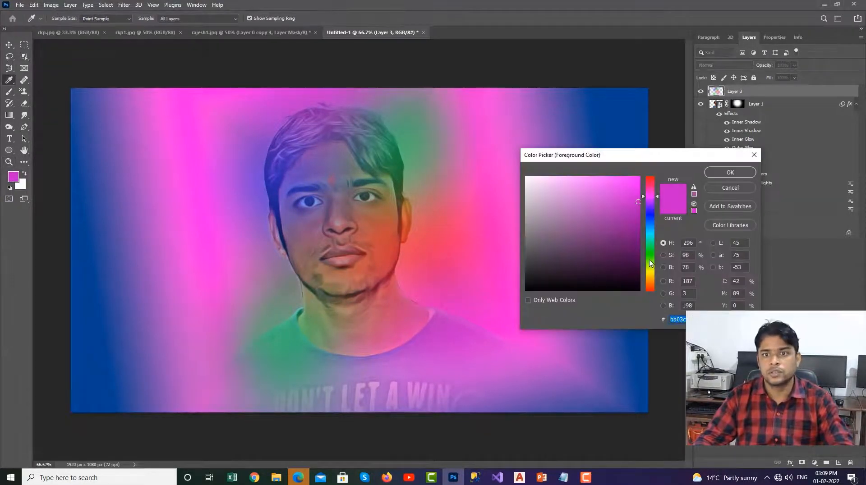
left_click_drag(649, 264, 658, 283)
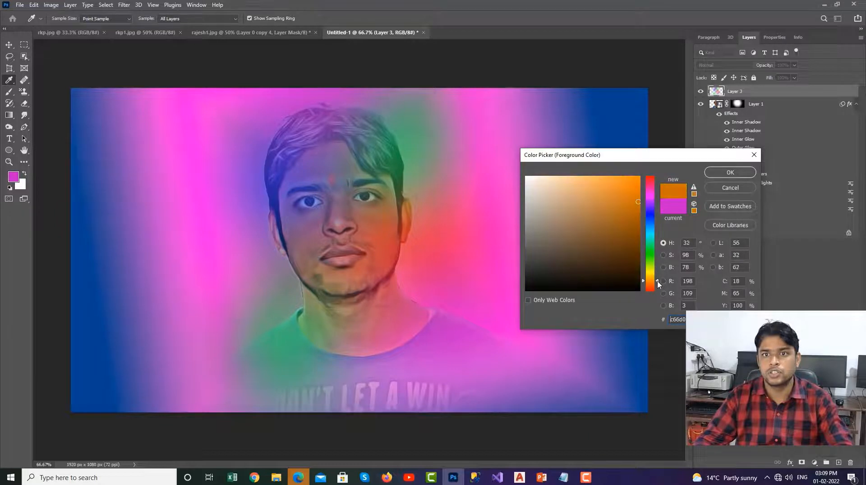
left_click_drag(633, 189, 673, 176)
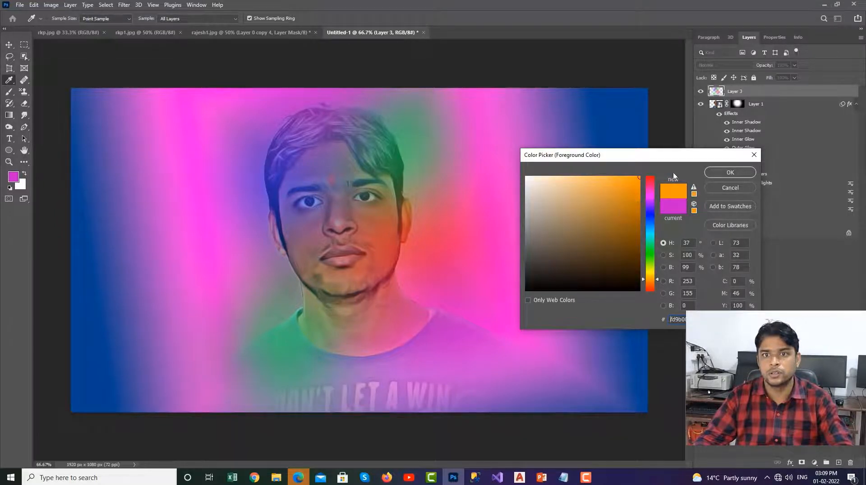
left_click(735, 173)
left_click(348, 224)
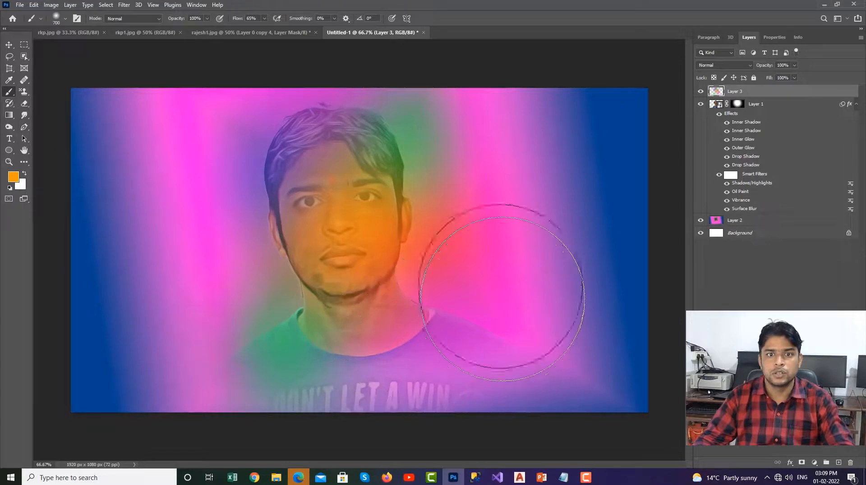
left_click(509, 325)
left_click(284, 262)
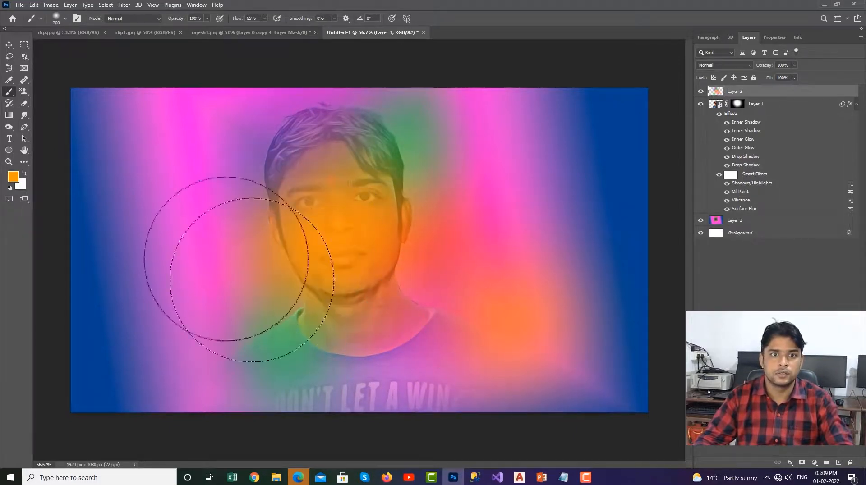
left_click(342, 156)
left_click(370, 436)
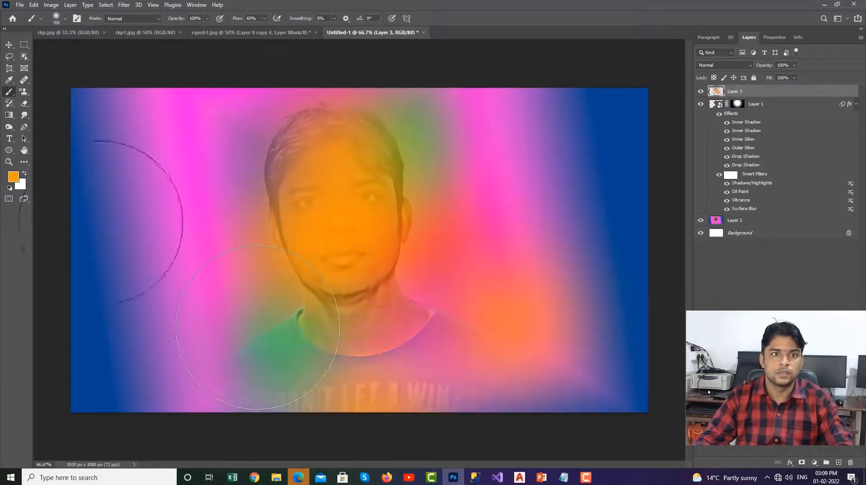
Step: Set the foreground to green (#4bd514) and dab it over the face, right of the neck, the left background and the upper-right corner
left_click(13, 177)
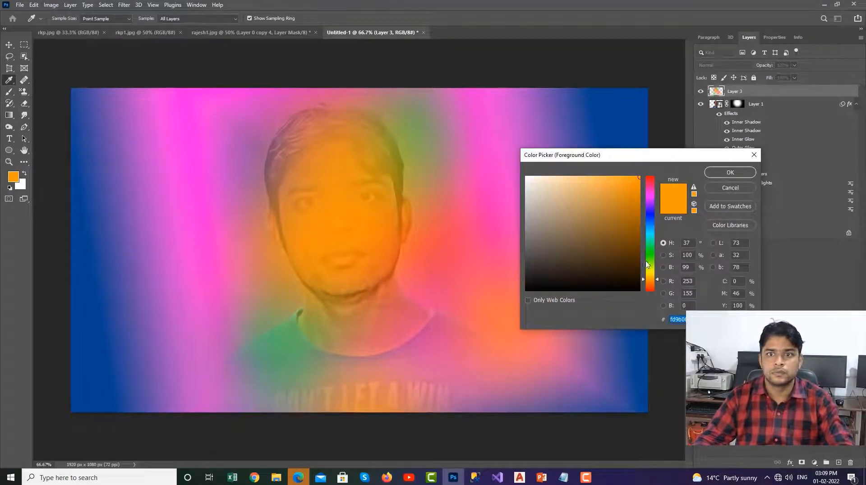
left_click(648, 258)
left_click(630, 196)
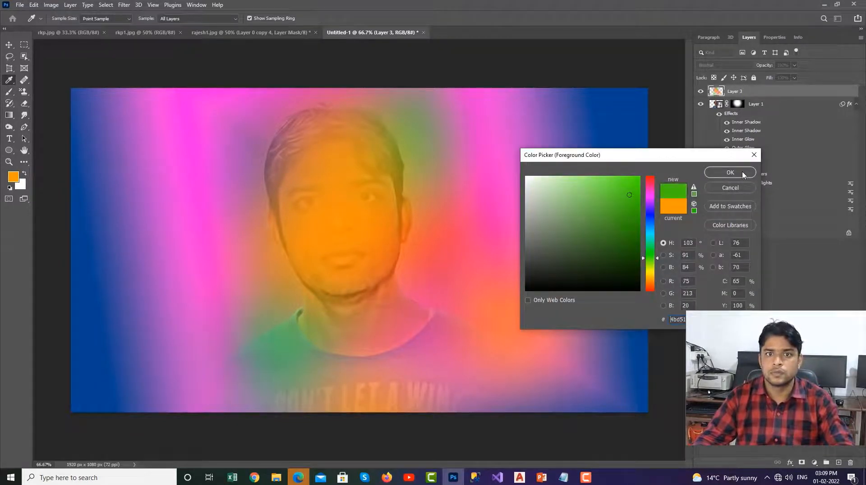
left_click(742, 174)
left_click(320, 237)
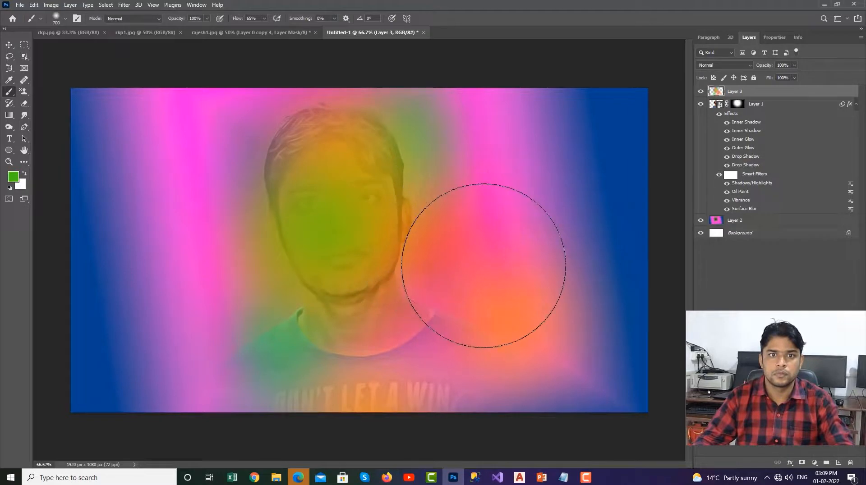
left_click(483, 266)
left_click(147, 241)
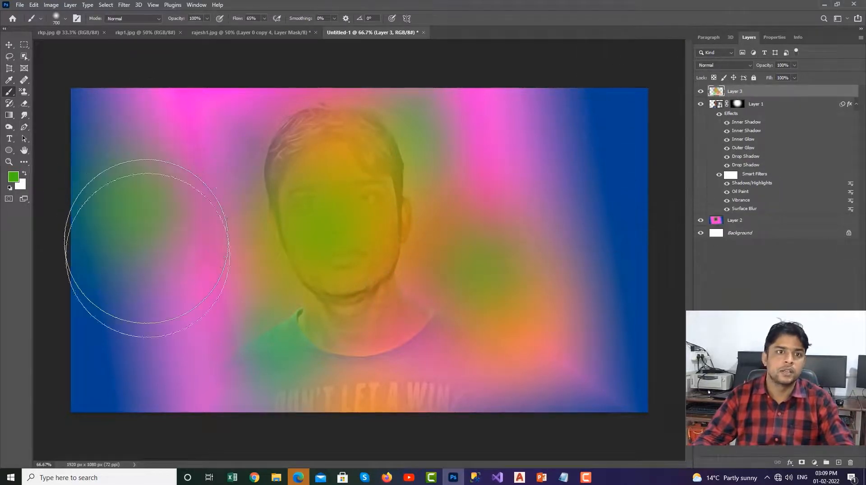
left_click(139, 297)
left_click(595, 135)
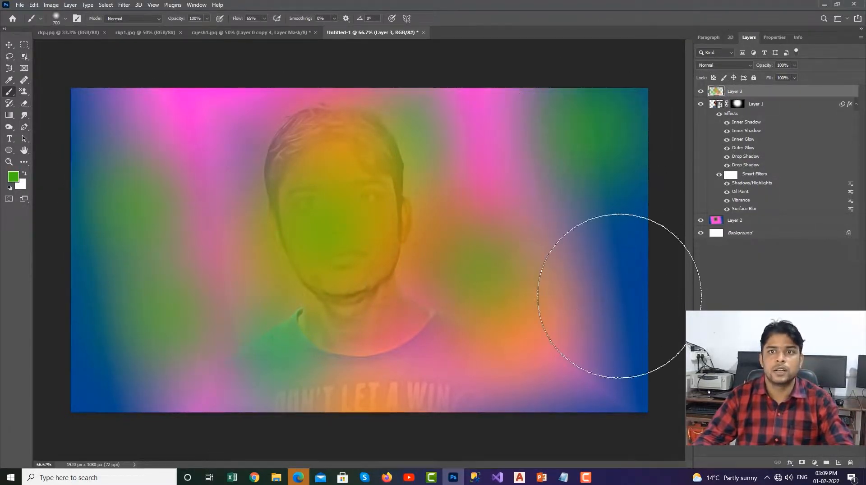
Step: Blend the painted colour layer in Overlay mode at 51% opacity
left_click(8, 46)
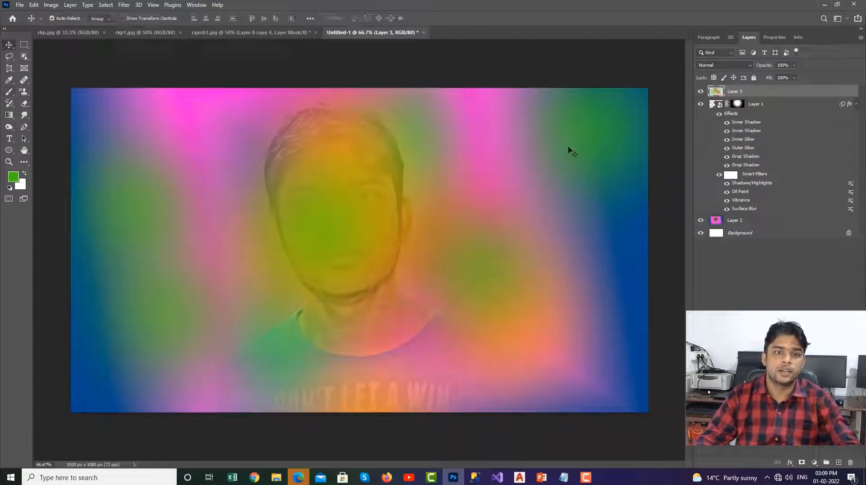
left_click(750, 65)
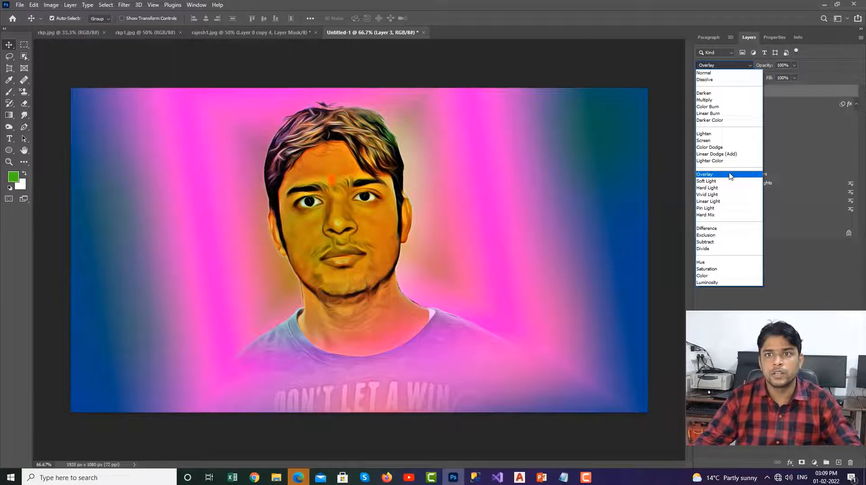
left_click(730, 174)
left_click(795, 66)
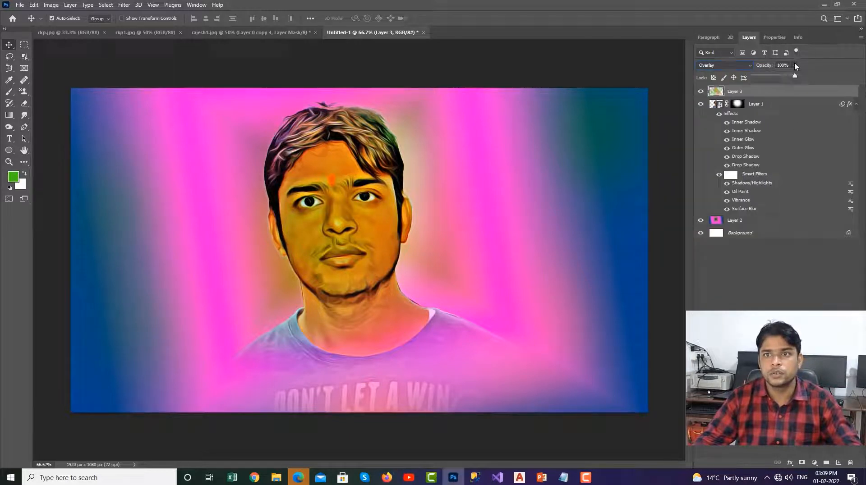
left_click(772, 76)
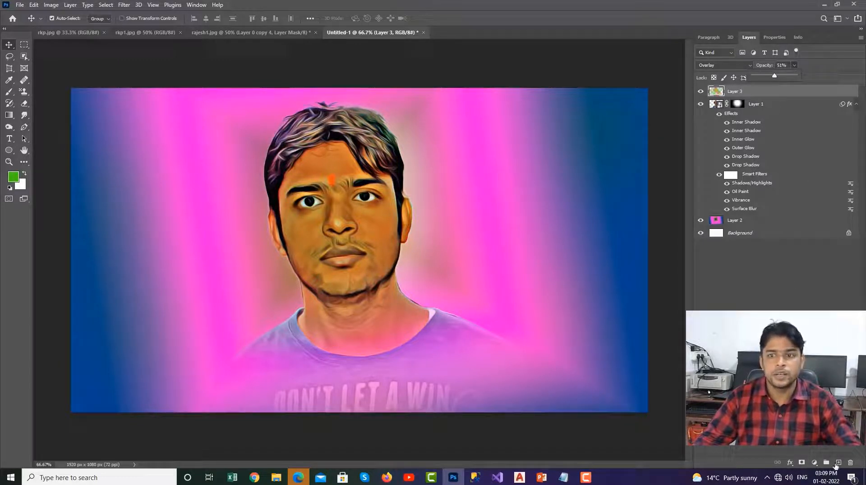
Step: Add a Brightness/Contrast adjustment with brightness 25 and clip it to the painted colour layer
left_click(815, 463)
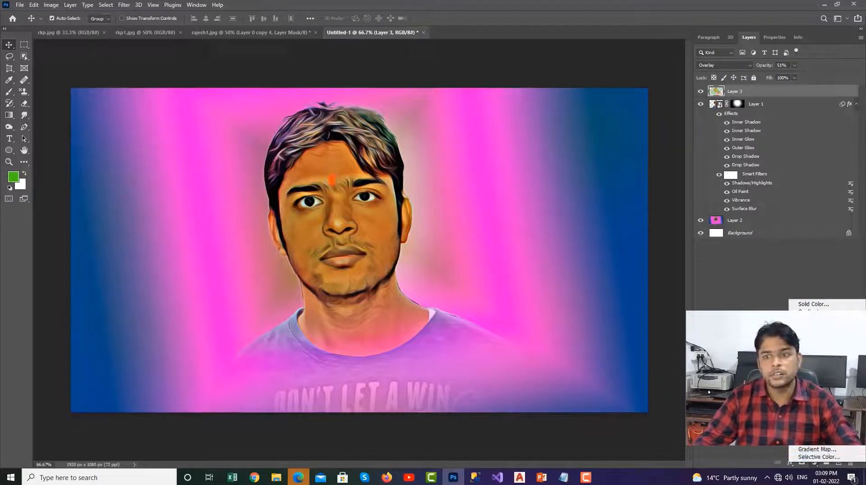
left_click(811, 331)
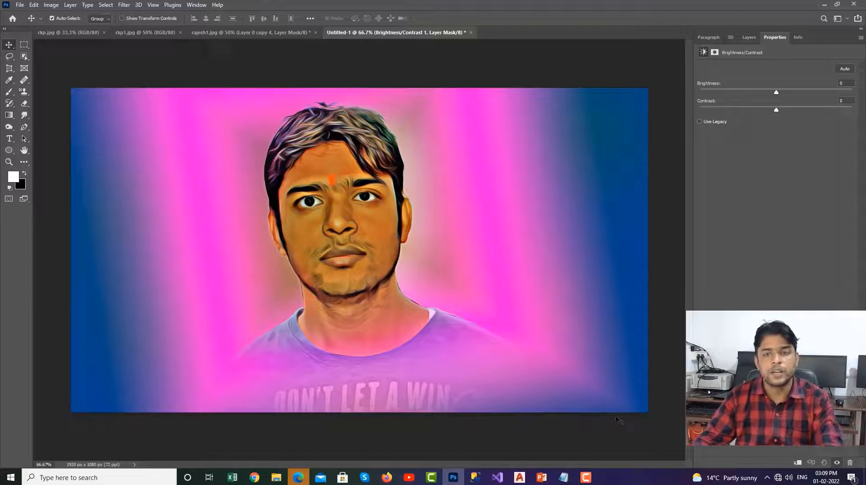
left_click(841, 84)
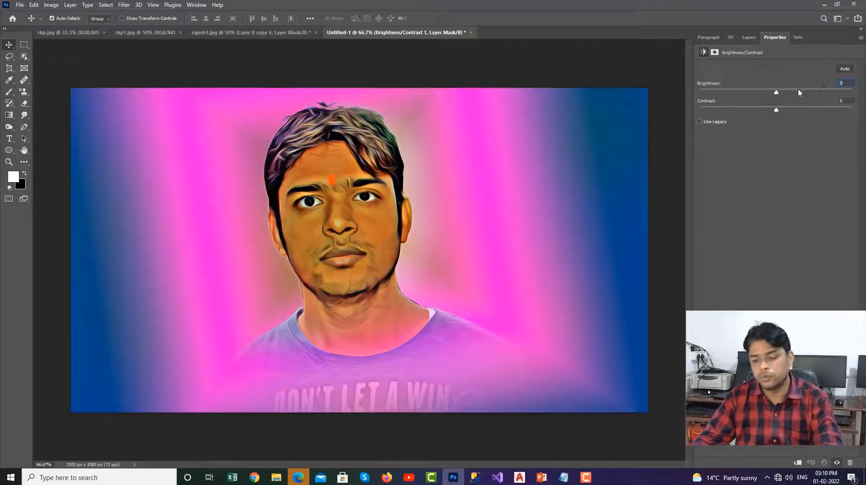
type("25")
key("Return")
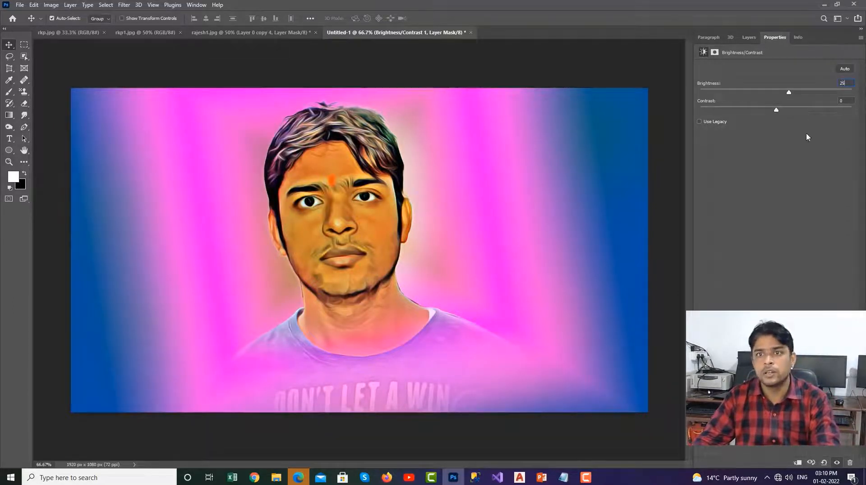
left_click(797, 463)
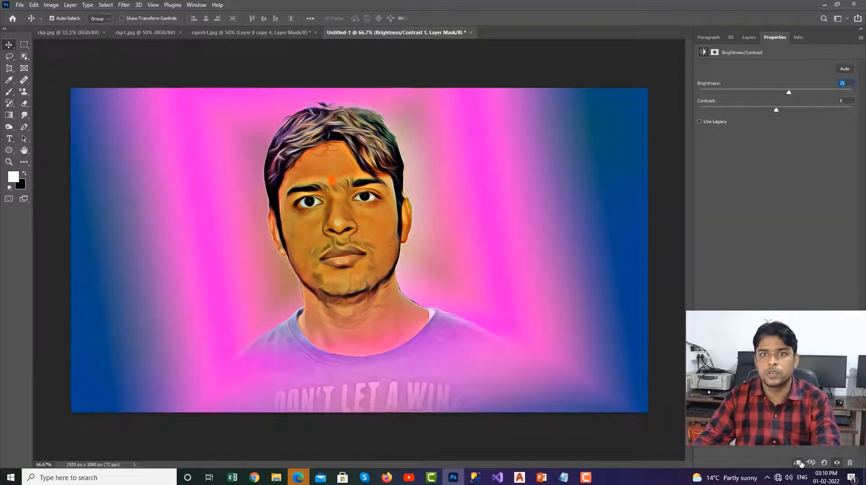
left_click(749, 37)
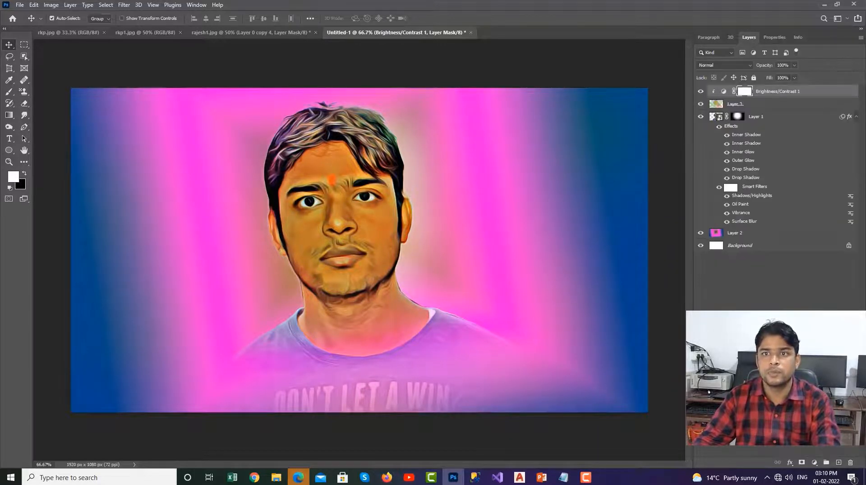
Step: Add a Vibrance adjustment with vibrance 30 above the Brightness/Contrast layer and clip it to the painted colour layer
left_click(814, 463)
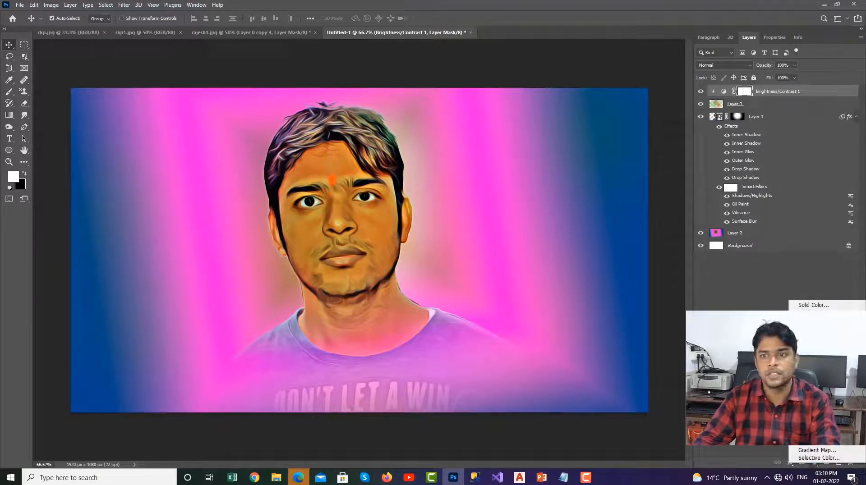
left_click(811, 368)
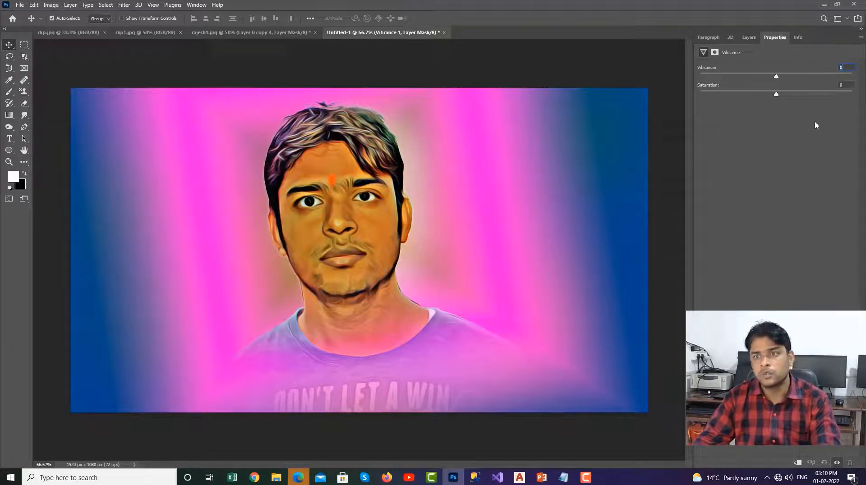
type("30")
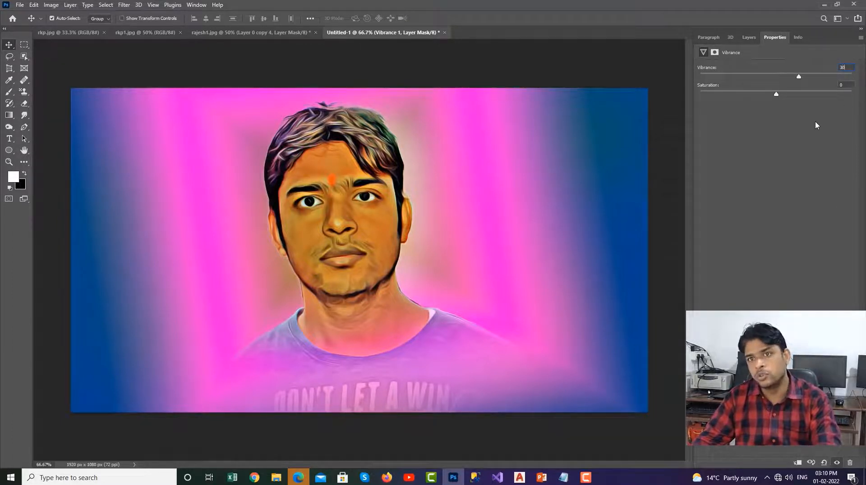
left_click(798, 464)
left_click(748, 37)
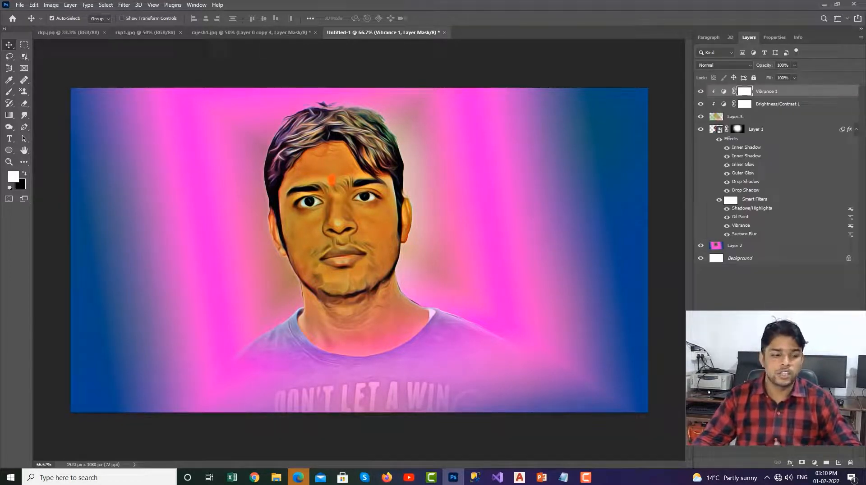
Step: Duplicate the portrait layer (Layer 1), move the copy to the top of the layer stack and collapse its effects list
left_click(775, 133)
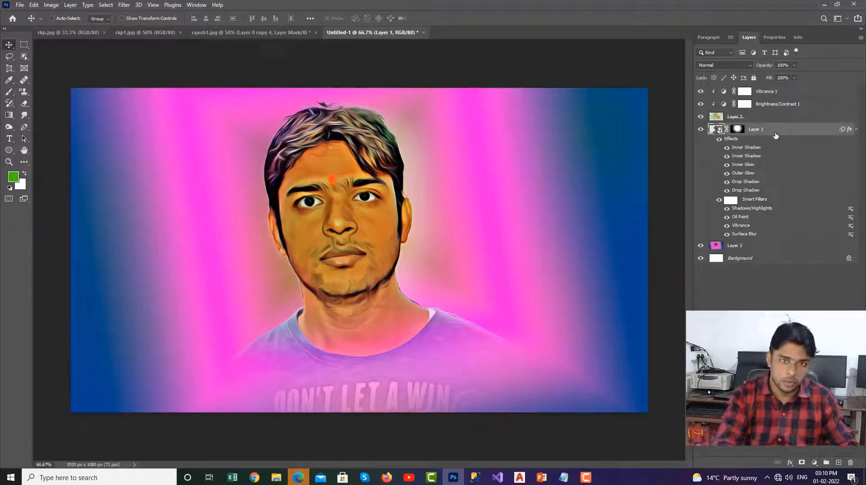
key("ctrl+j")
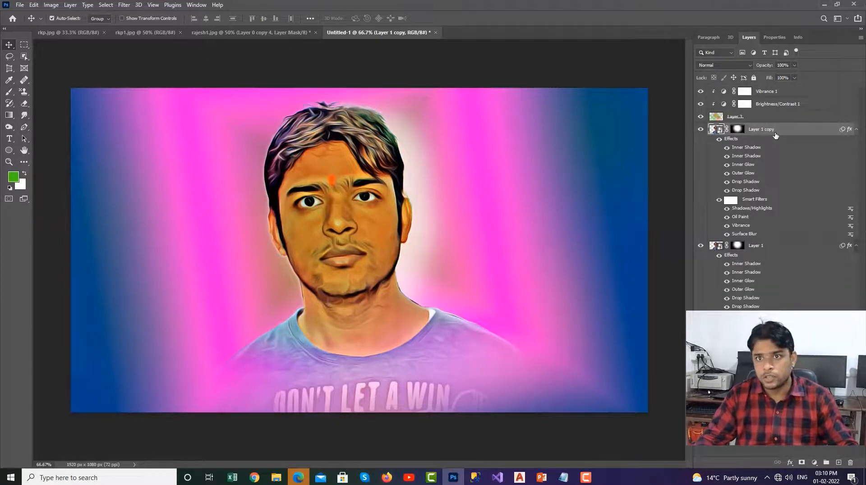
left_click_drag(775, 136, 765, 88)
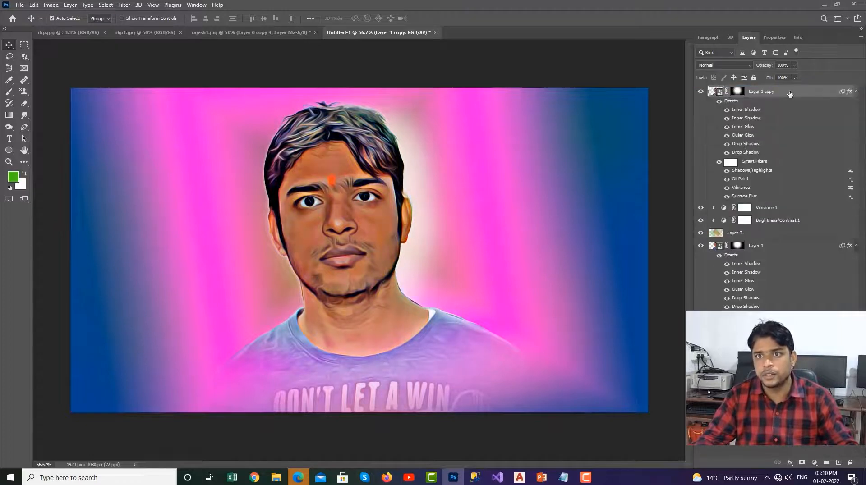
left_click(856, 93)
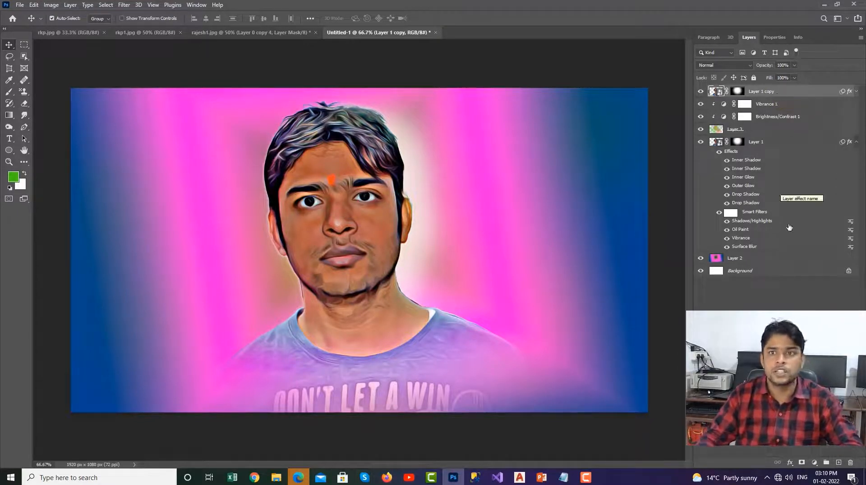
Step: Add an unclipped Vibrance adjustment layer above the portrait copy with vibrance set to 50
left_click(814, 463)
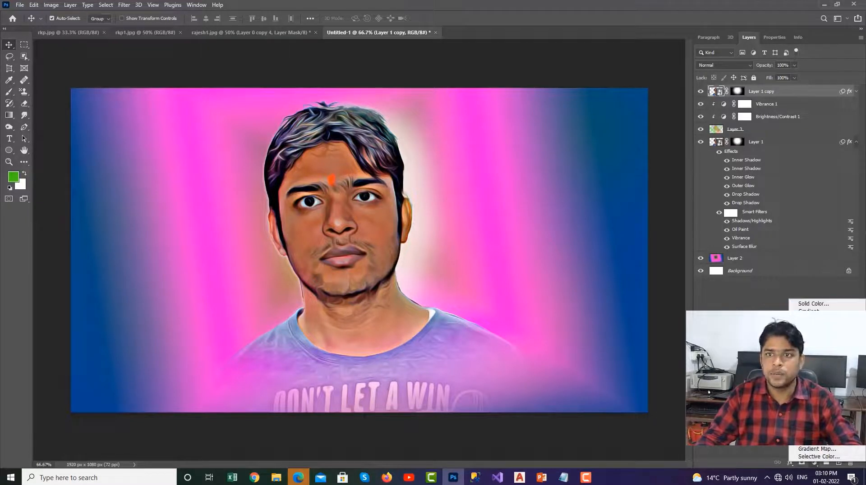
left_click(807, 366)
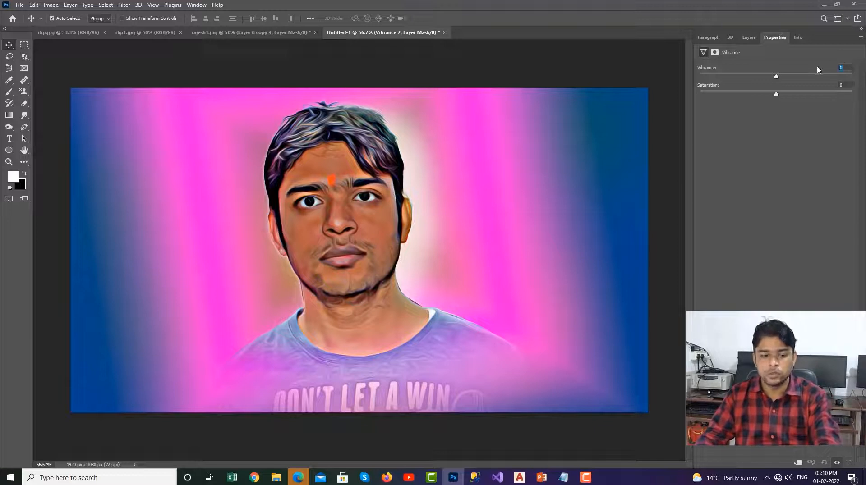
type("50")
key("Return")
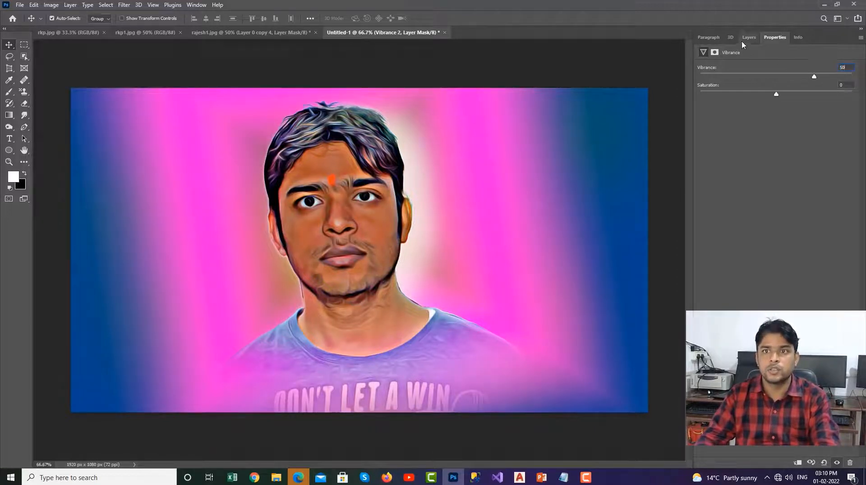
left_click(748, 38)
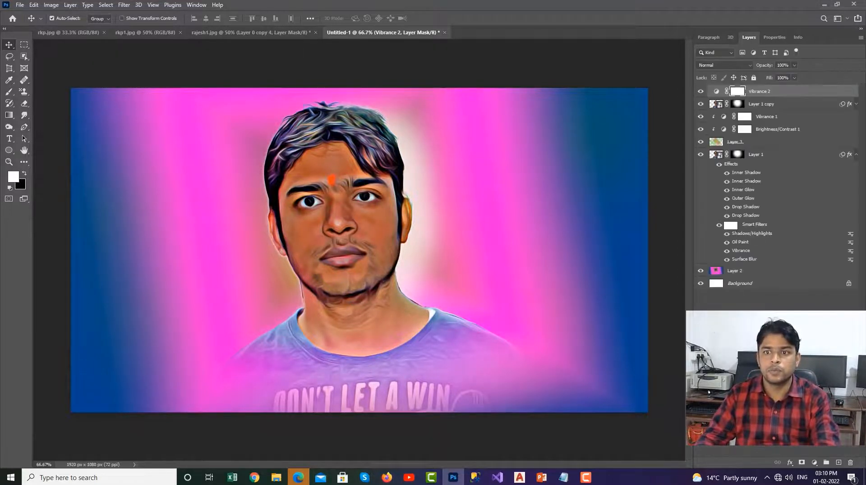
Step: Add a Curves adjustment layer and raise the RGB midtones to about input 112, output 136
left_click(814, 463)
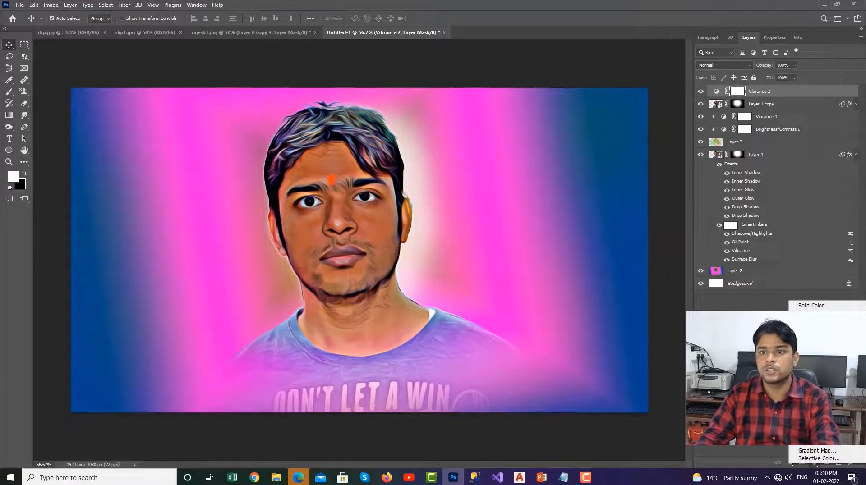
left_click(811, 350)
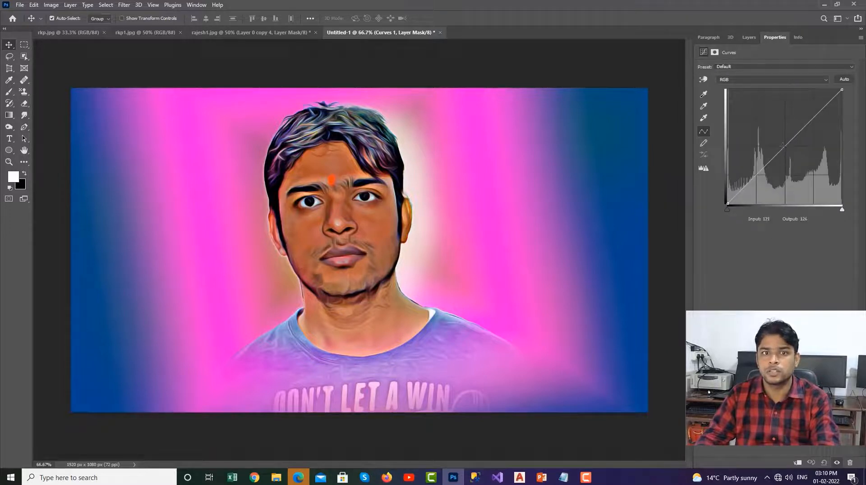
left_click_drag(783, 145, 778, 142)
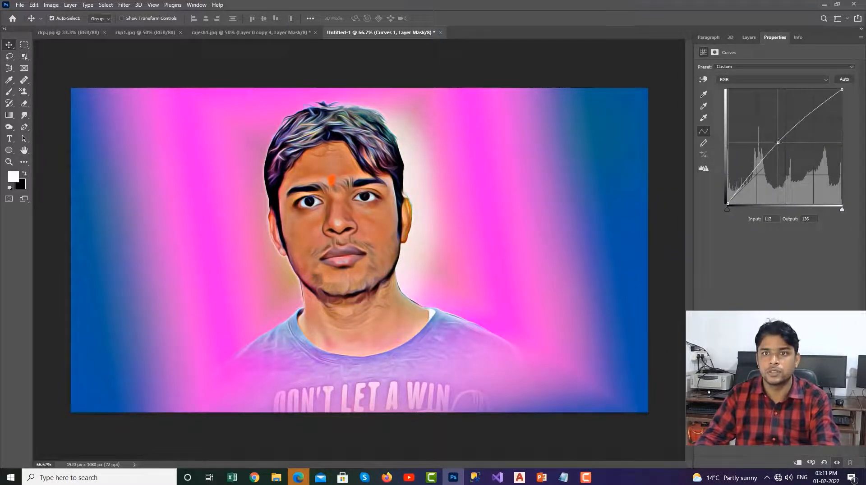
left_click(749, 38)
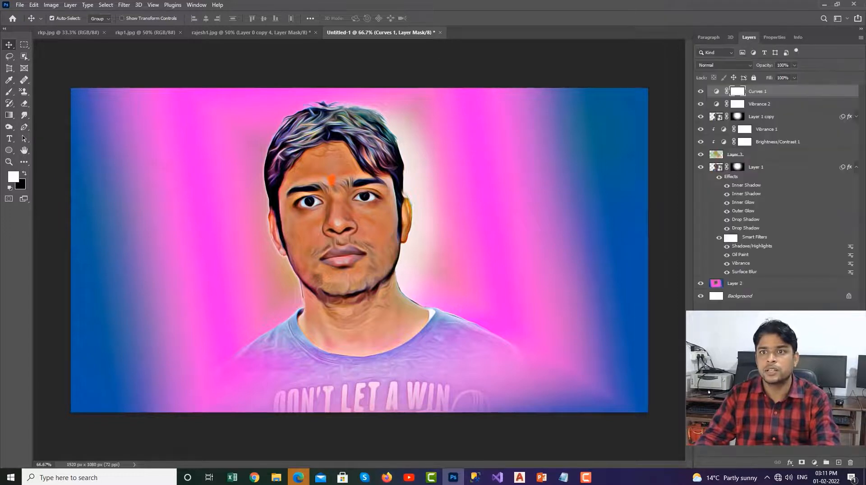
Step: Add a Solid Color fill layer in #877d8d above the Curves layer and blend it in Overlay mode
left_click(813, 463)
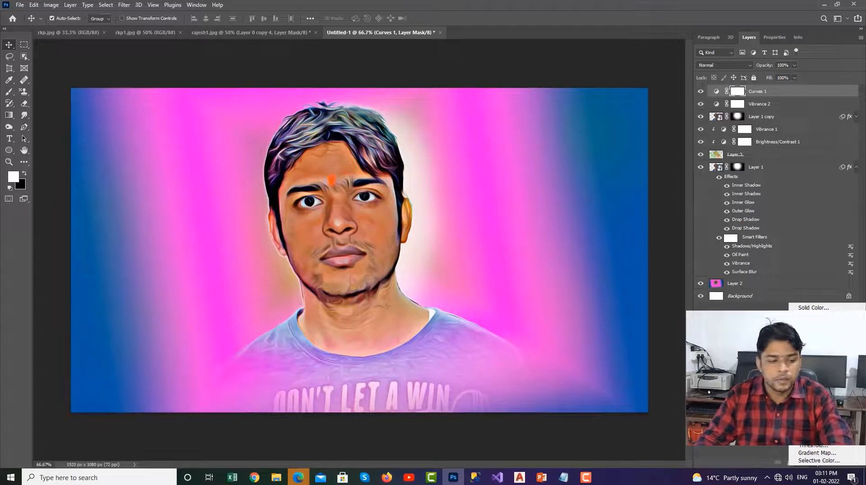
left_click(813, 308)
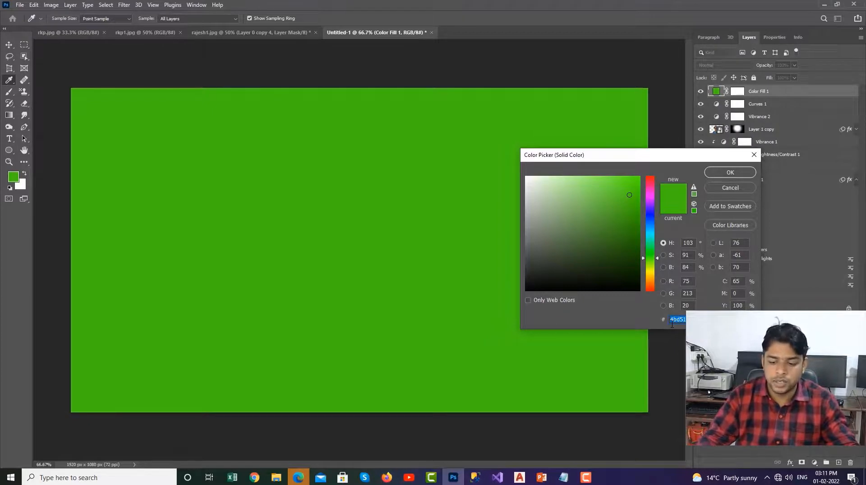
type("877")
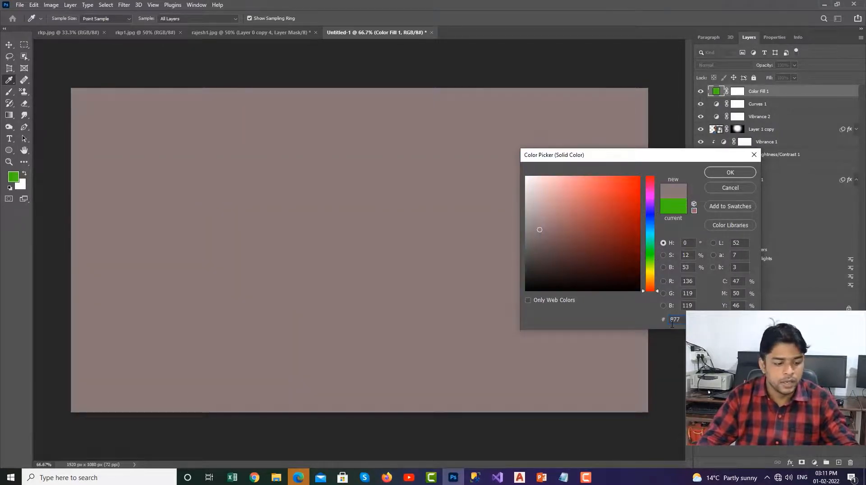
type("d")
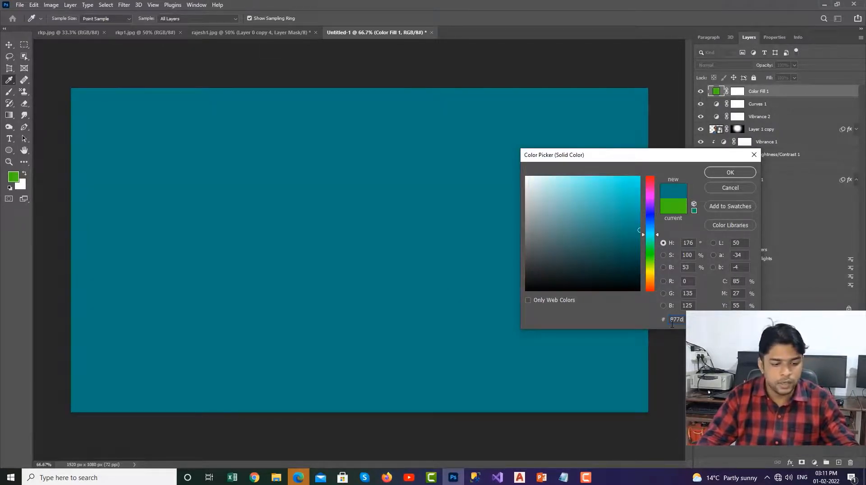
type("8d")
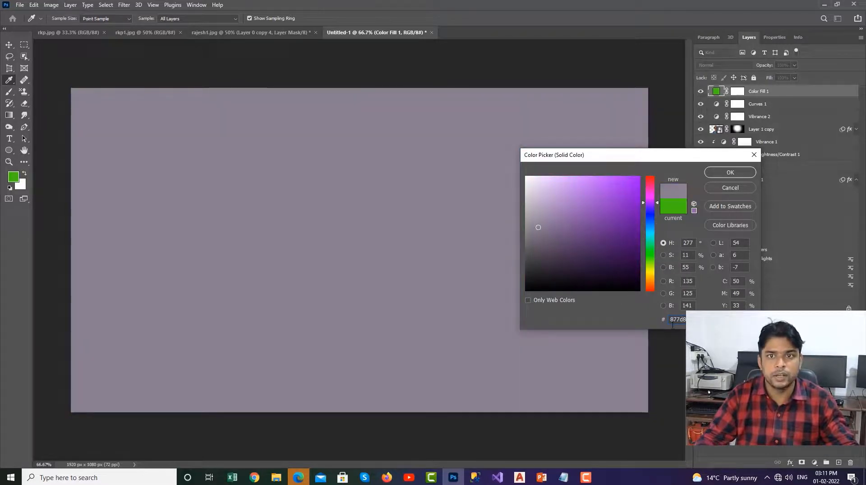
left_click(723, 175)
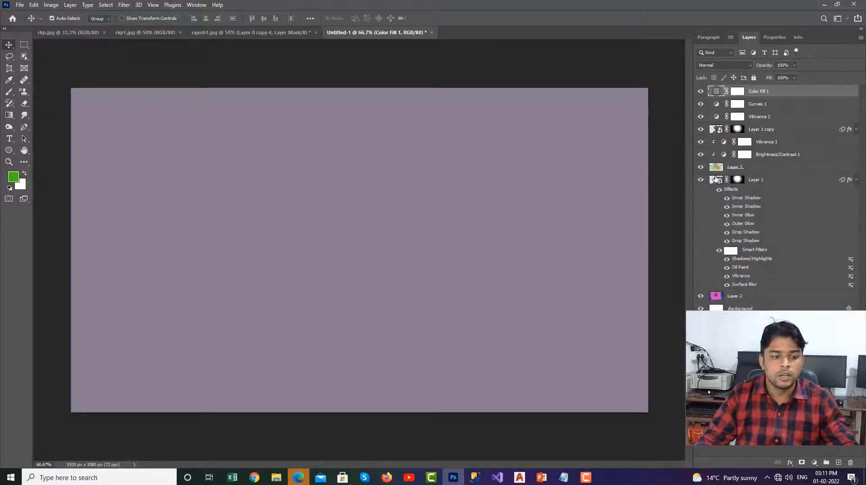
left_click(746, 65)
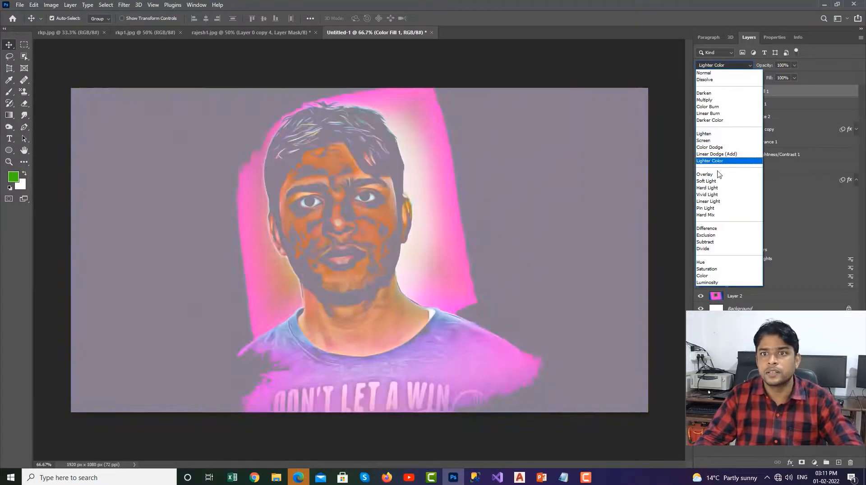
left_click(716, 175)
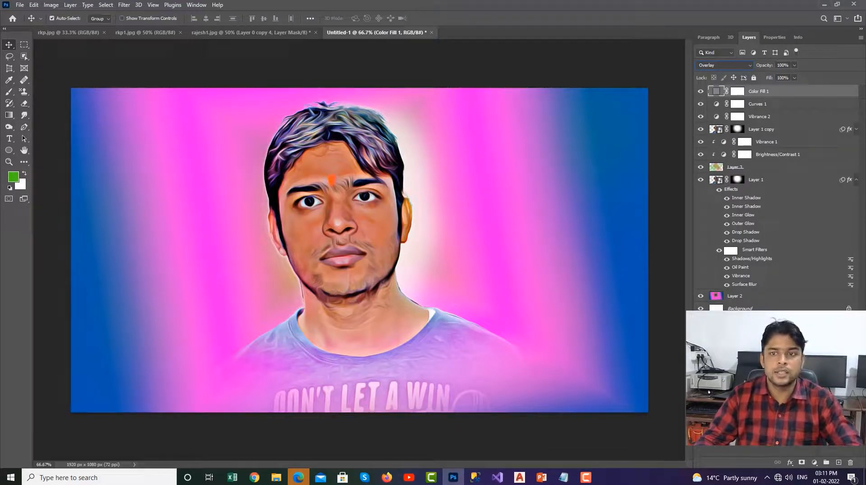
Step: Add a Color Lookup adjustment layer on top using the 3Strip.look 3D LUT
left_click(814, 462)
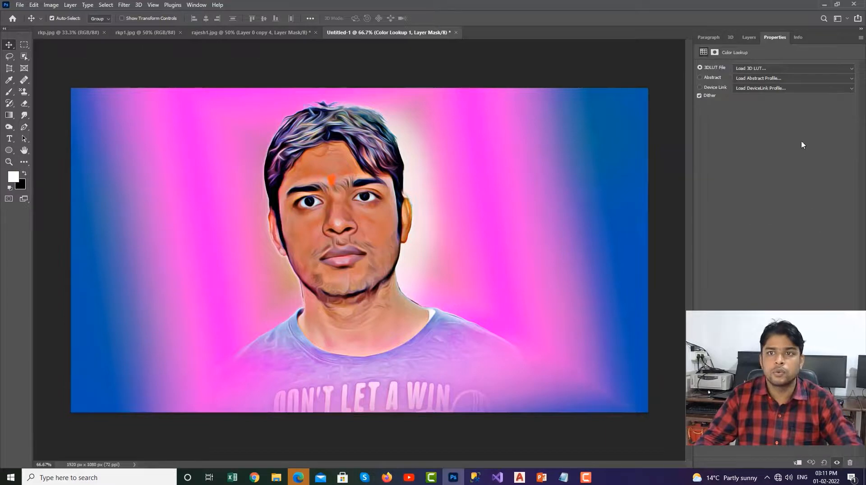
left_click(852, 69)
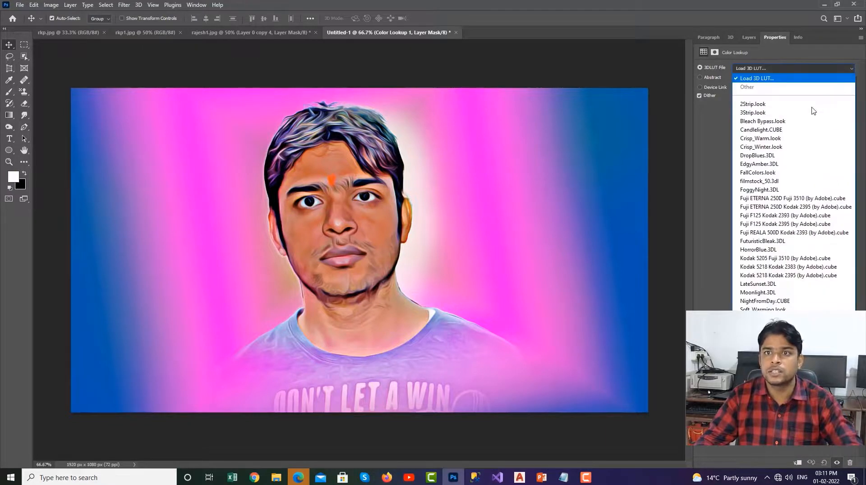
left_click(752, 113)
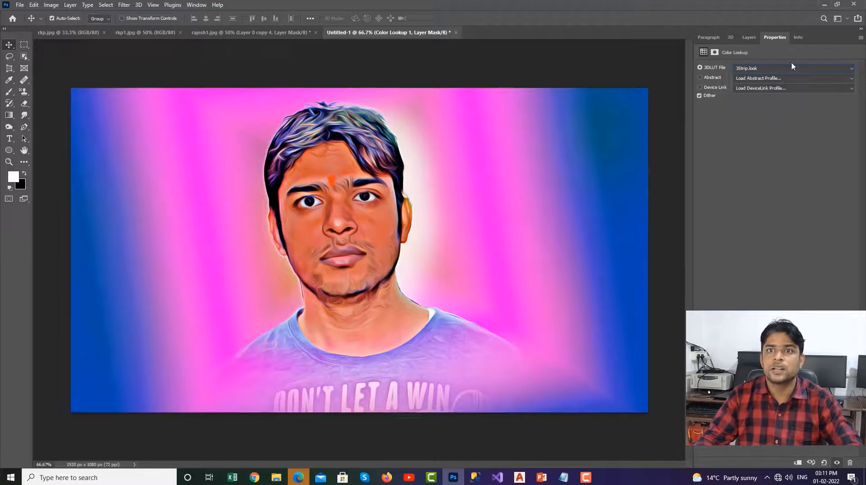
left_click(748, 37)
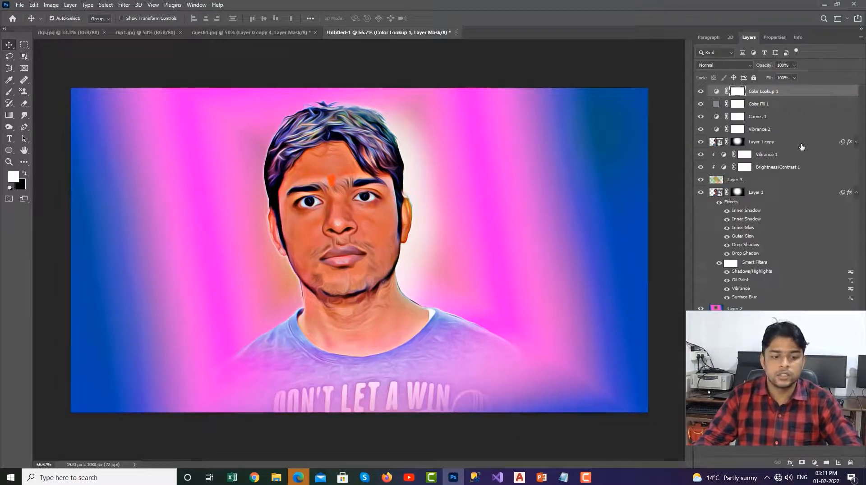
Step: Lower the Color Lookup adjustment layer's opacity to 51%
left_click(795, 65)
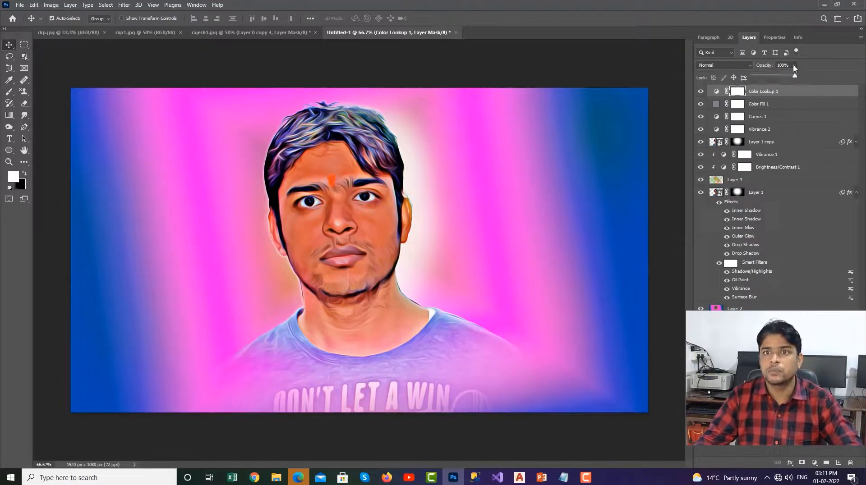
left_click_drag(795, 75, 777, 77)
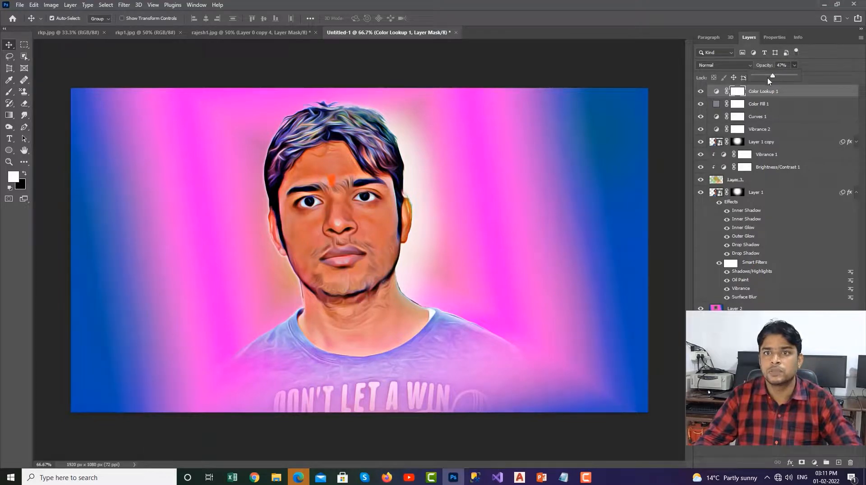
left_click_drag(772, 78, 775, 77)
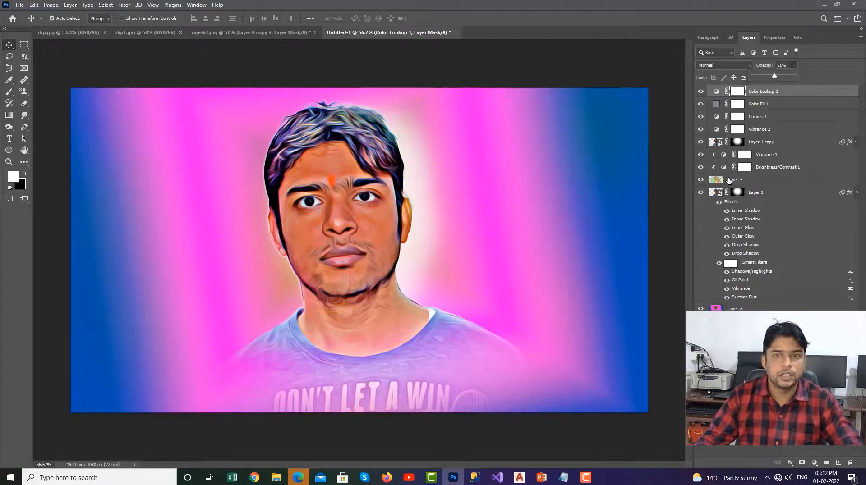
Step: Add a second Curves adjustment layer on top and raise the RGB midtones to input 121, output 135
left_click(815, 463)
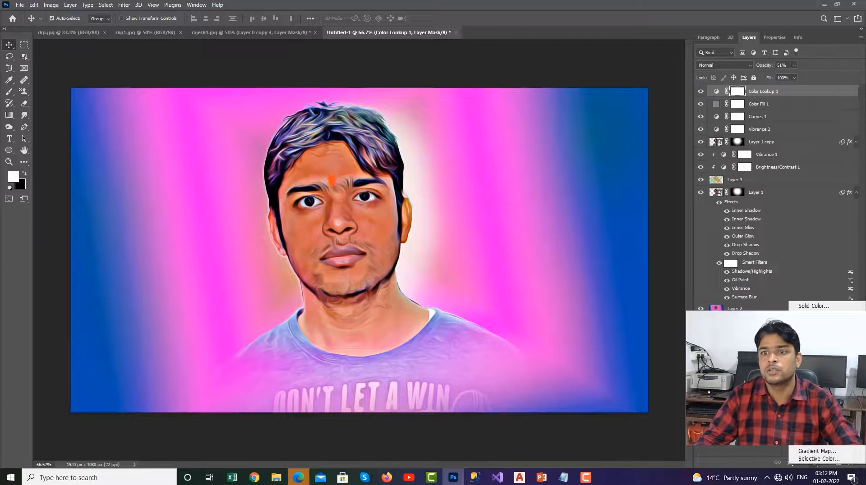
left_click(811, 350)
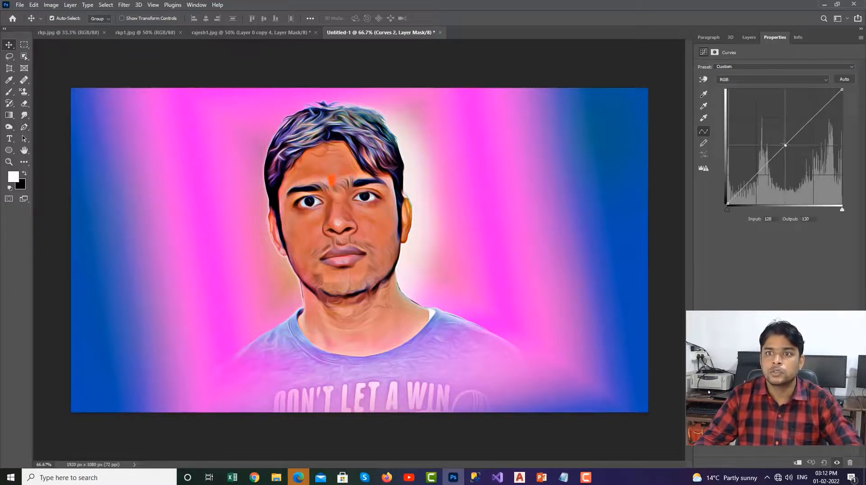
left_click_drag(784, 144, 782, 143)
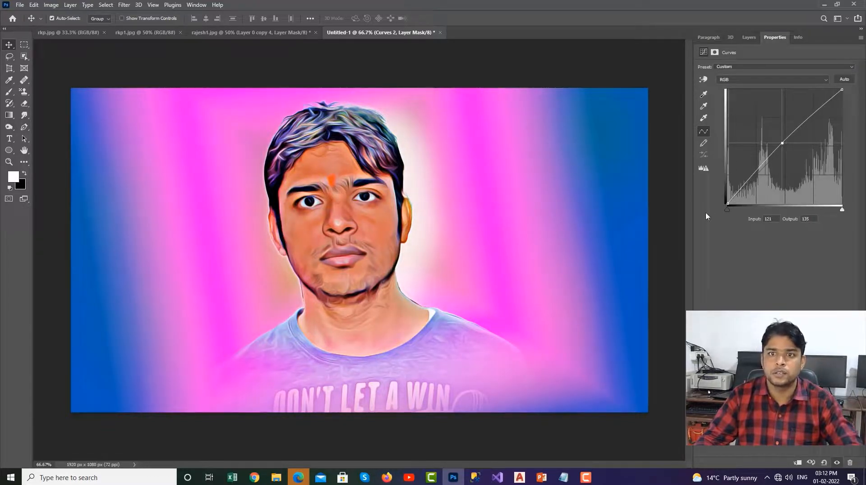
left_click(671, 255)
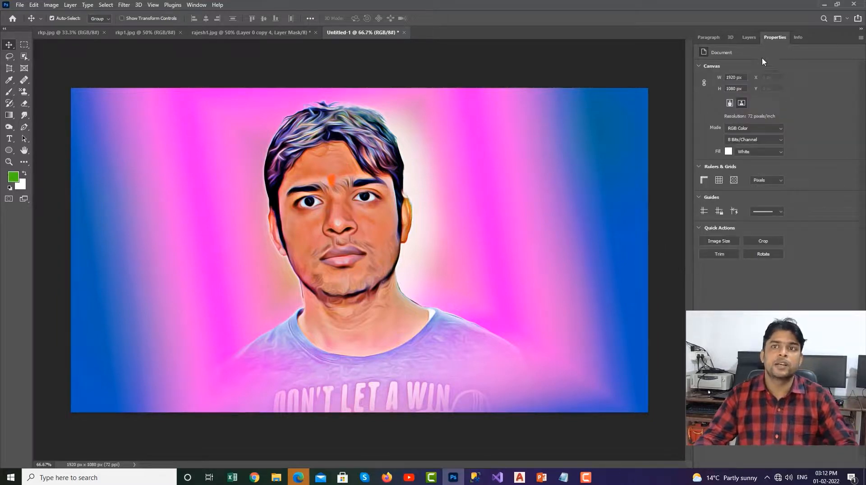
left_click(749, 37)
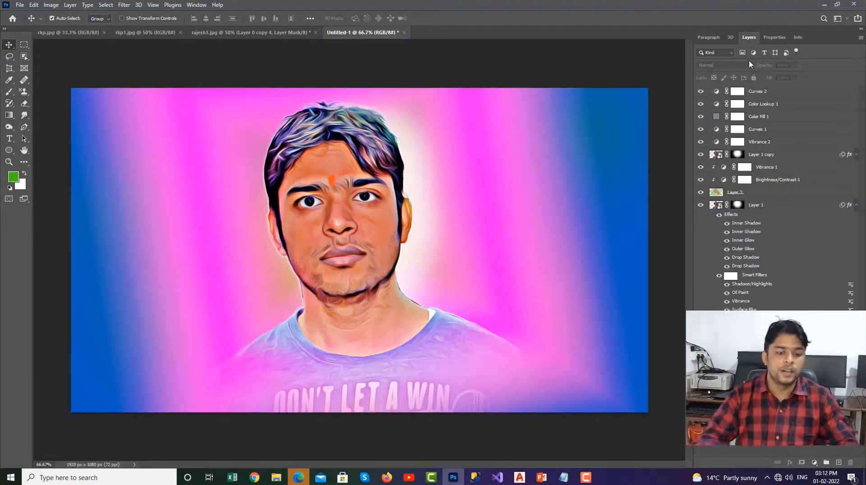
key("ctrl+plus")
key("ctrl+minus")
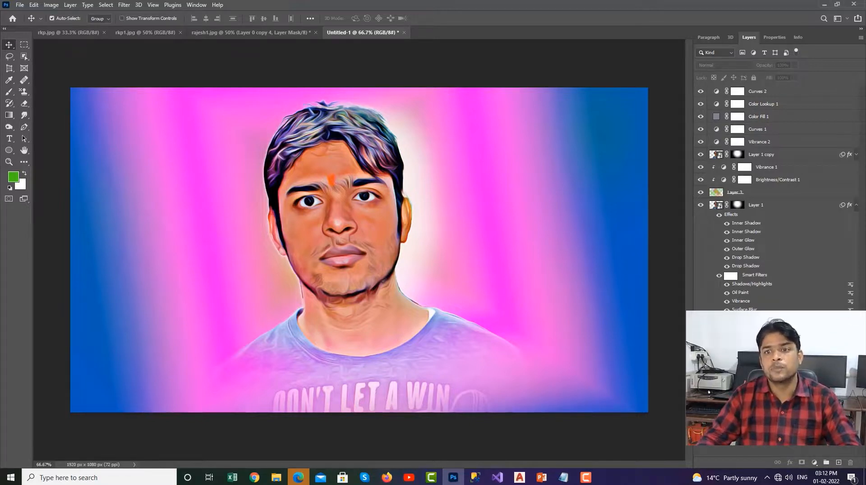
Step: Add an empty layer behind the portrait and recolour the custom gradient's middle stop at 52% to bright blue
left_click(762, 384)
left_click(839, 463)
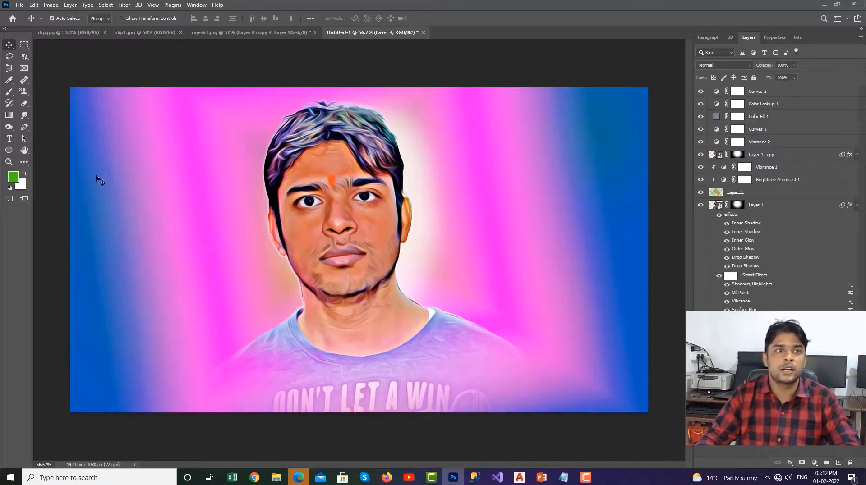
left_click(9, 115)
left_click(68, 18)
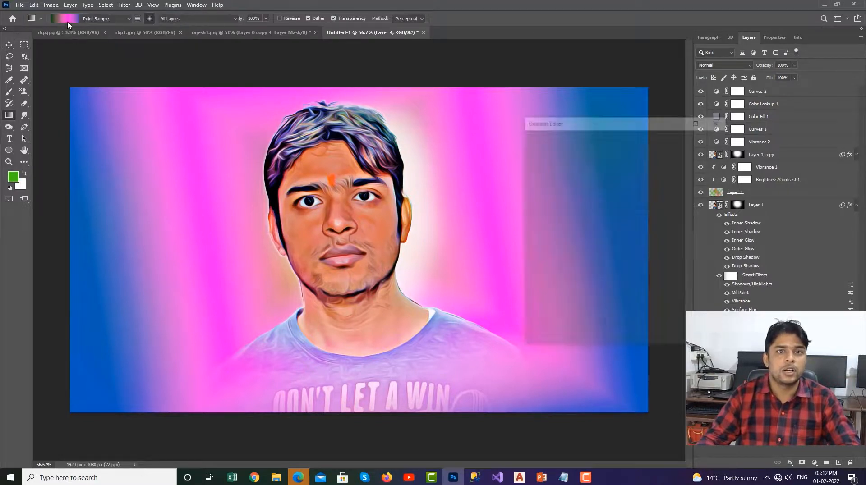
left_click(629, 287)
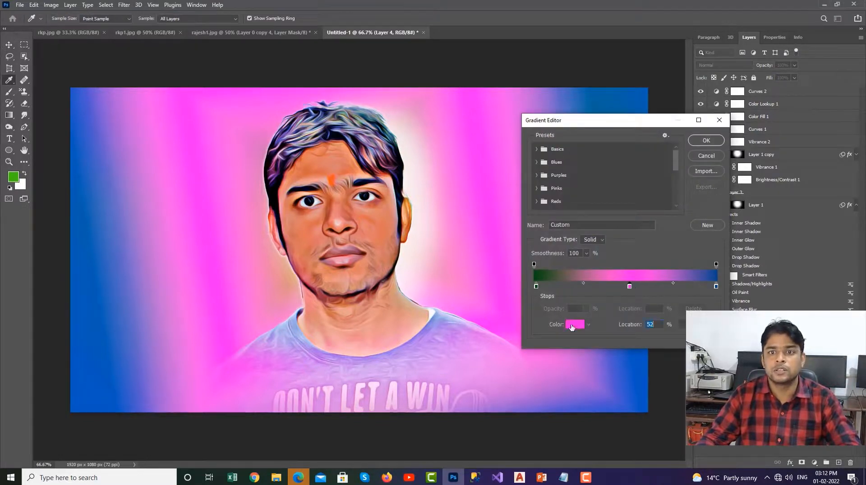
left_click(573, 325)
type("0a00d9")
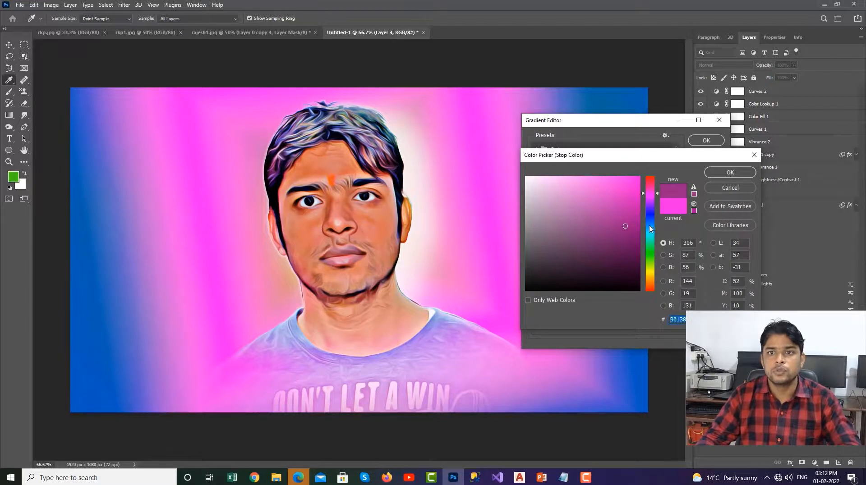
left_click(730, 173)
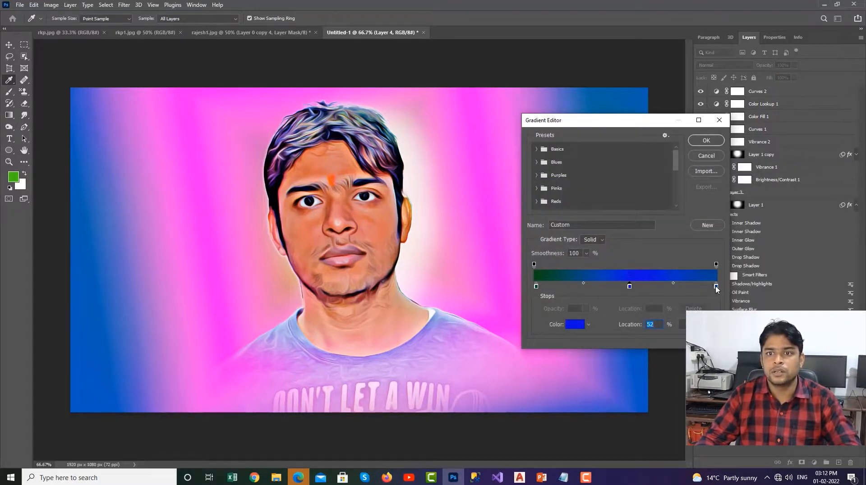
Step: Move the gradient's last colour stop to 99%, recolour it red, and accept the edited gradient
left_click_drag(716, 286, 714, 287)
left_click(579, 325)
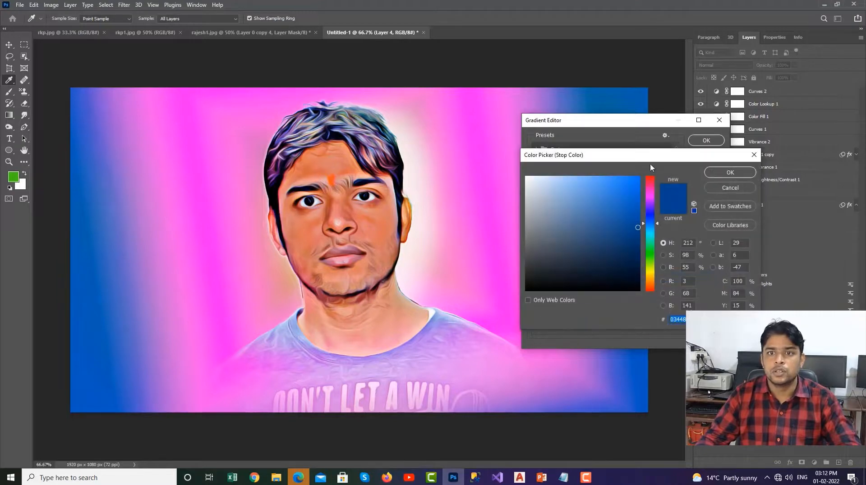
type("ff0000")
left_click(718, 173)
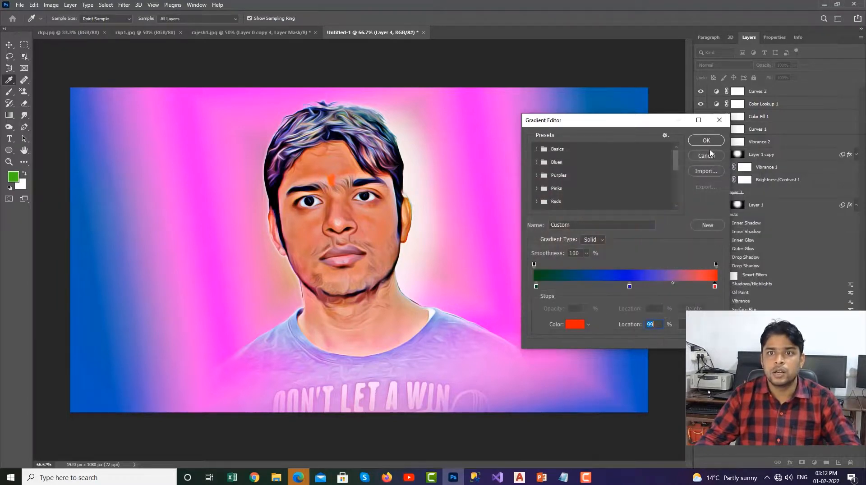
left_click(706, 140)
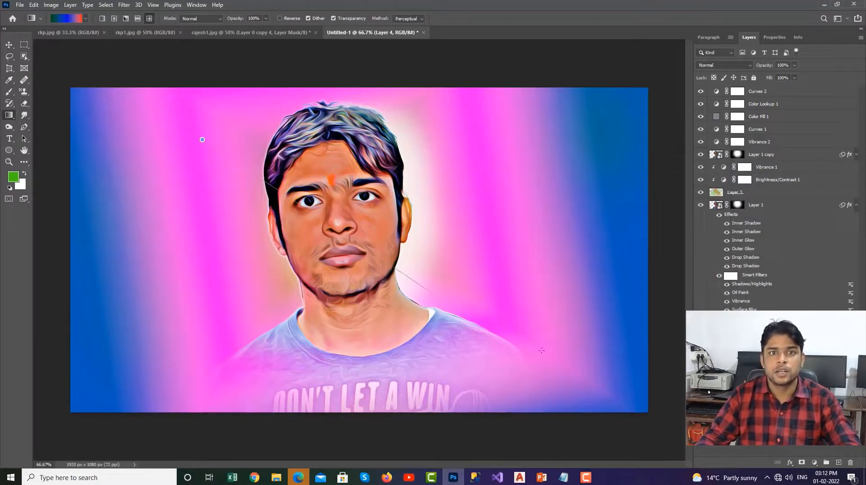
Step: Fill the new layer with the edited gradient as a radial gradient running from the forehead toward the canvas's lower-right corner
left_click_drag(202, 139, 565, 371)
left_click_drag(322, 226, 323, 225)
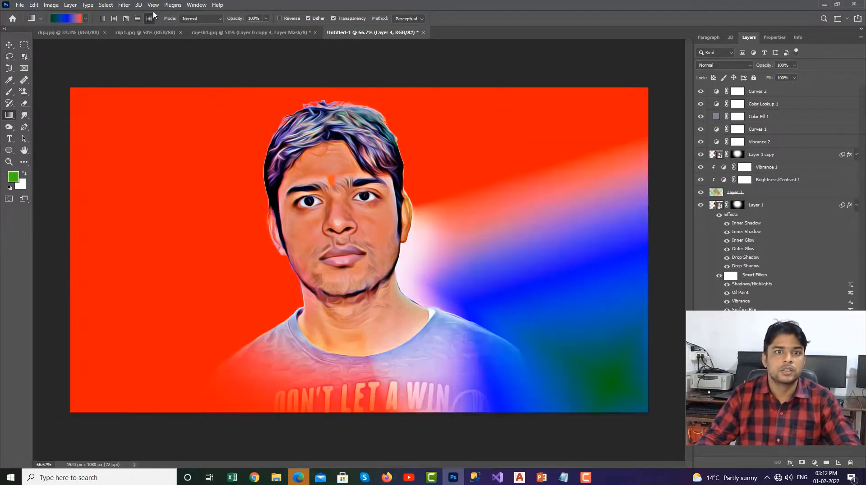
left_click(114, 18)
left_click_drag(319, 188, 598, 399)
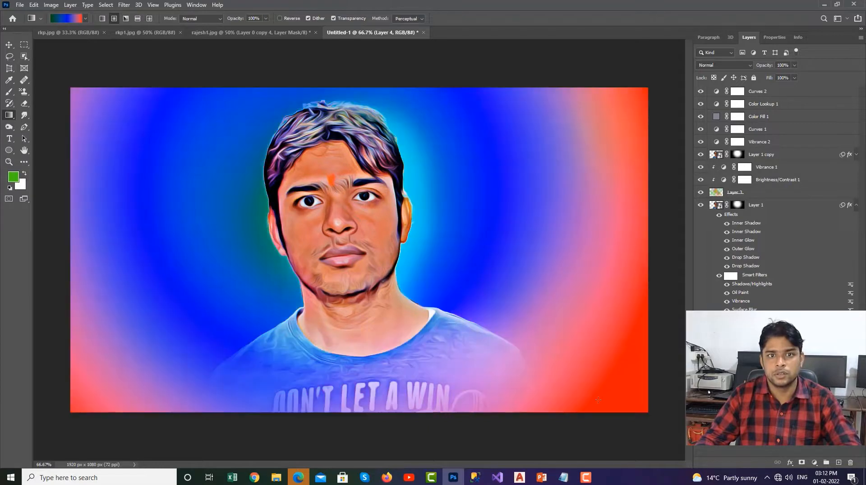
Step: Try successive blend modes on the radial gradient layer, from Dissolve onward, and switch it to Exclusion
left_click(751, 67)
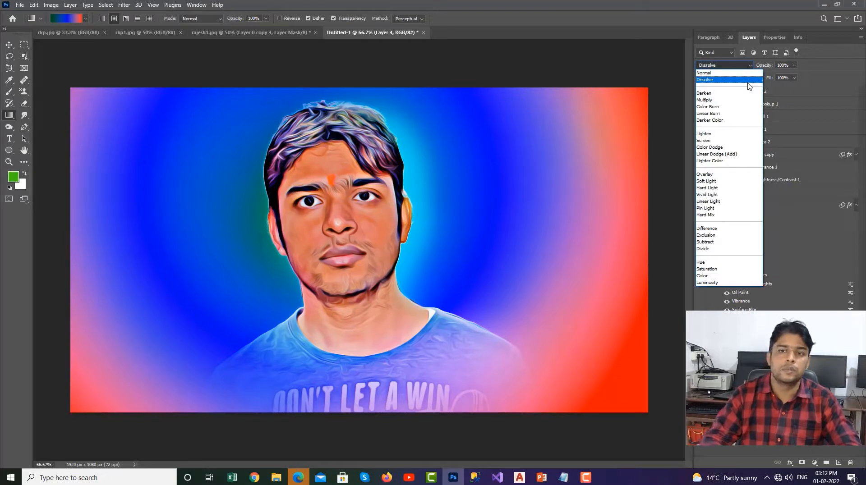
key("Down")
key("Down")
key("Down")
key("Down")
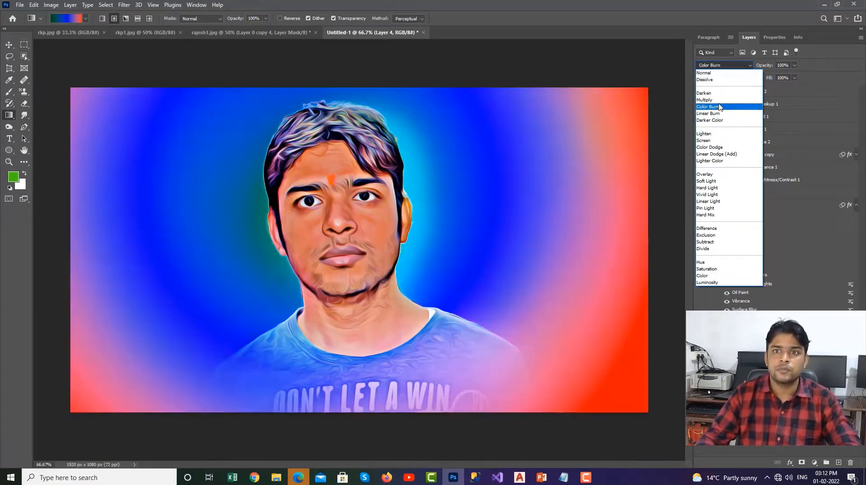
left_click(718, 106)
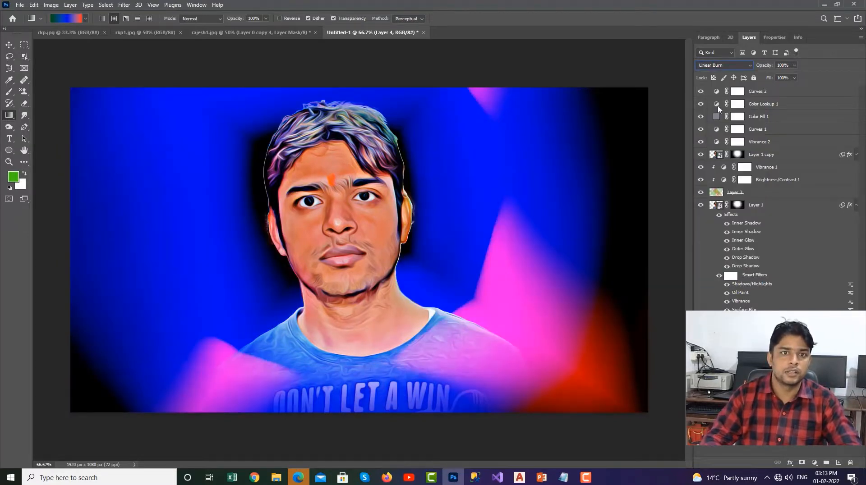
key("Down")
key("Down")
key("Down")
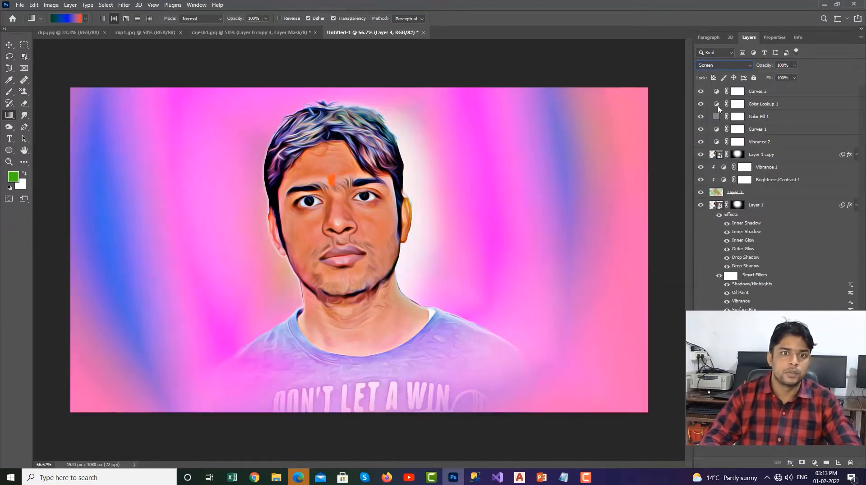
key("Down")
key("Down")
key("Down")
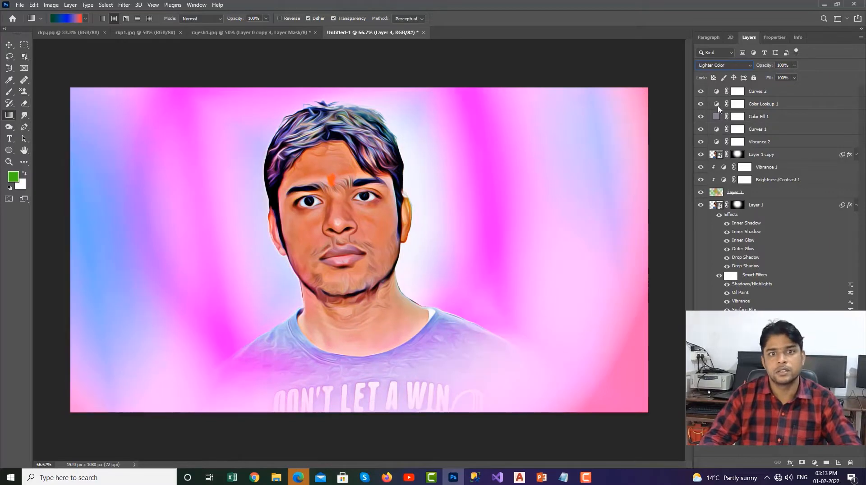
key("Down")
key("Down")
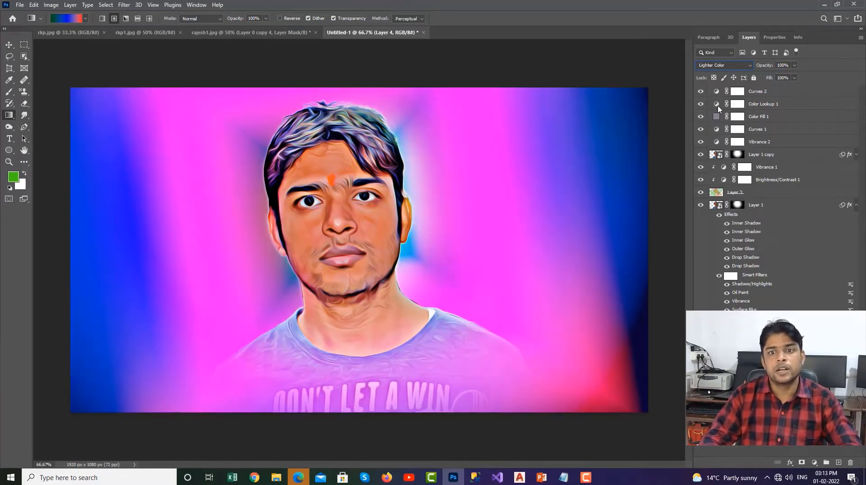
key("Down")
key("Down")
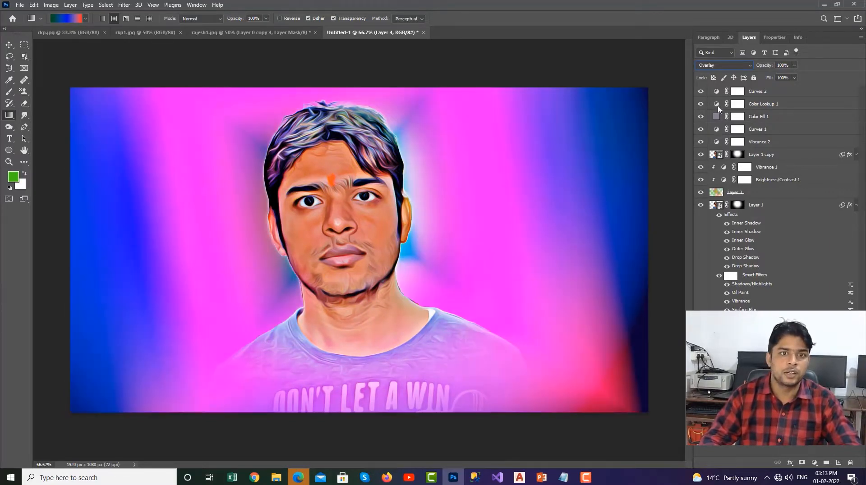
key("Down")
key("Up")
key("Down")
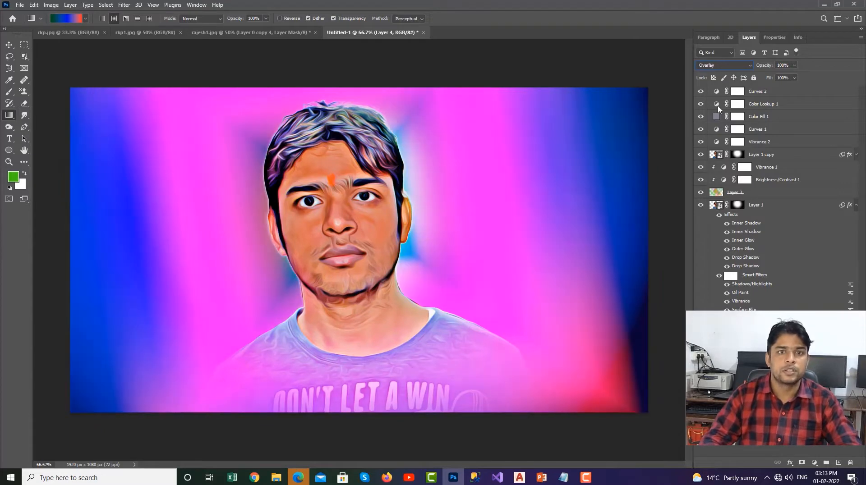
key("Down")
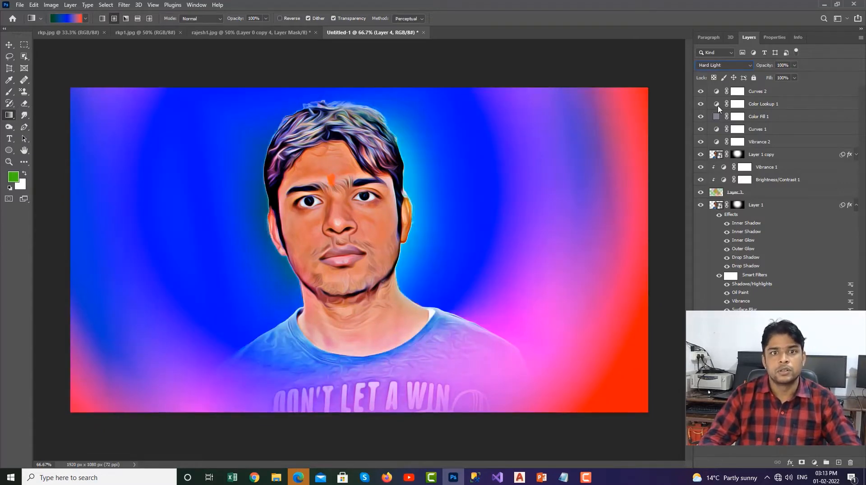
key("Down")
key("Down")
key("Down")
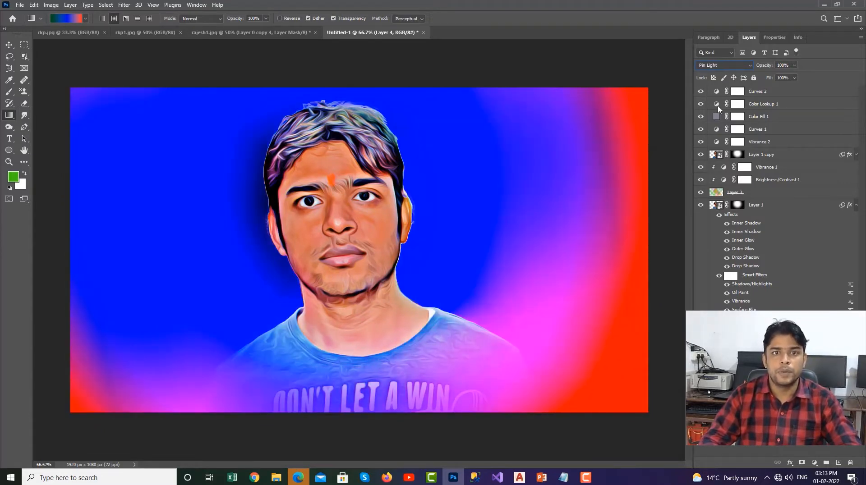
key("Down")
key("Down")
key("Down")
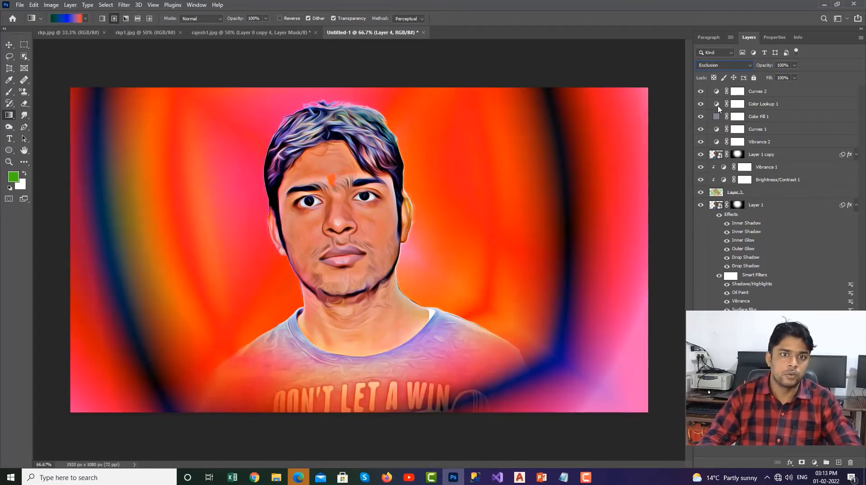
key("Down")
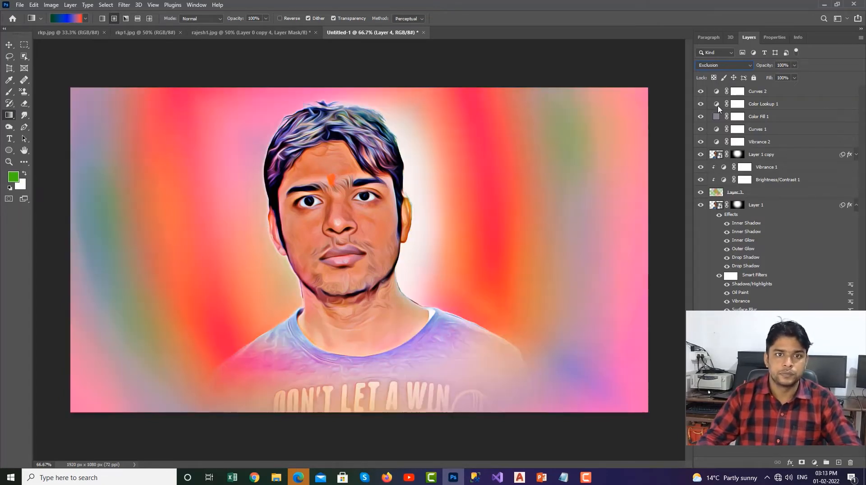